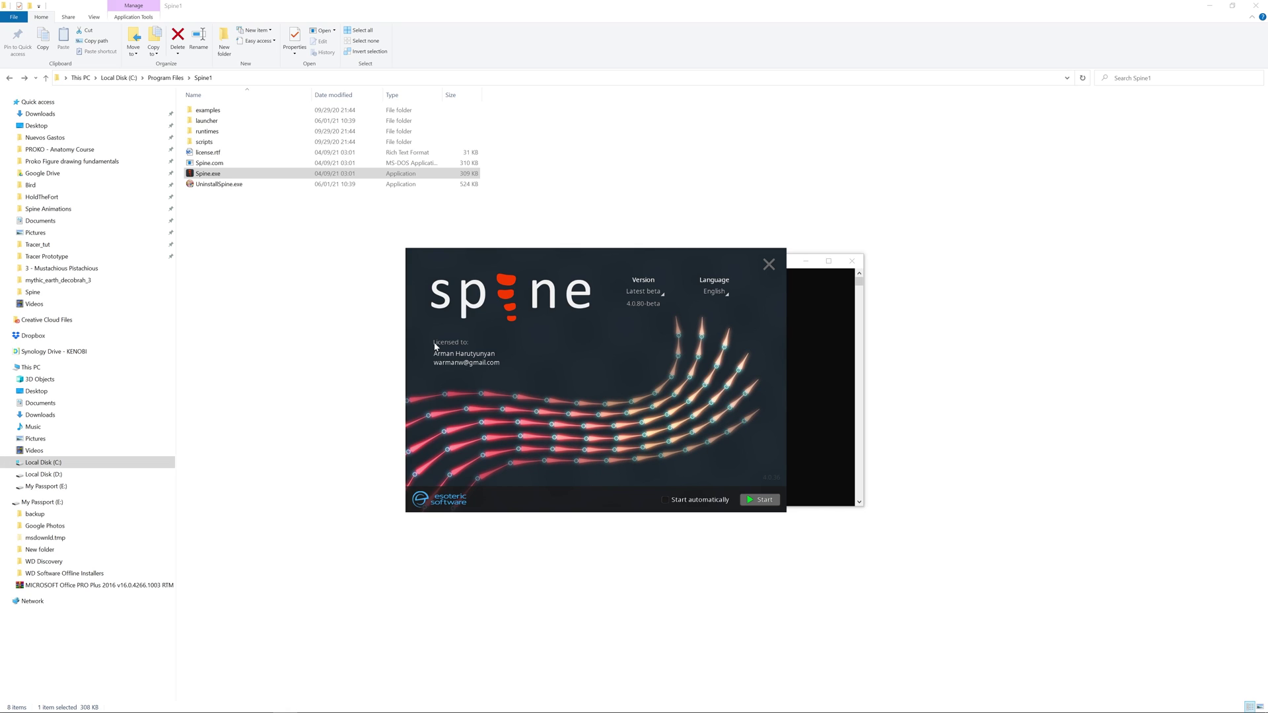
# Check the Command Prompt behind the Spine launcher, and close the launcher window.
pyautogui.click(822, 350)
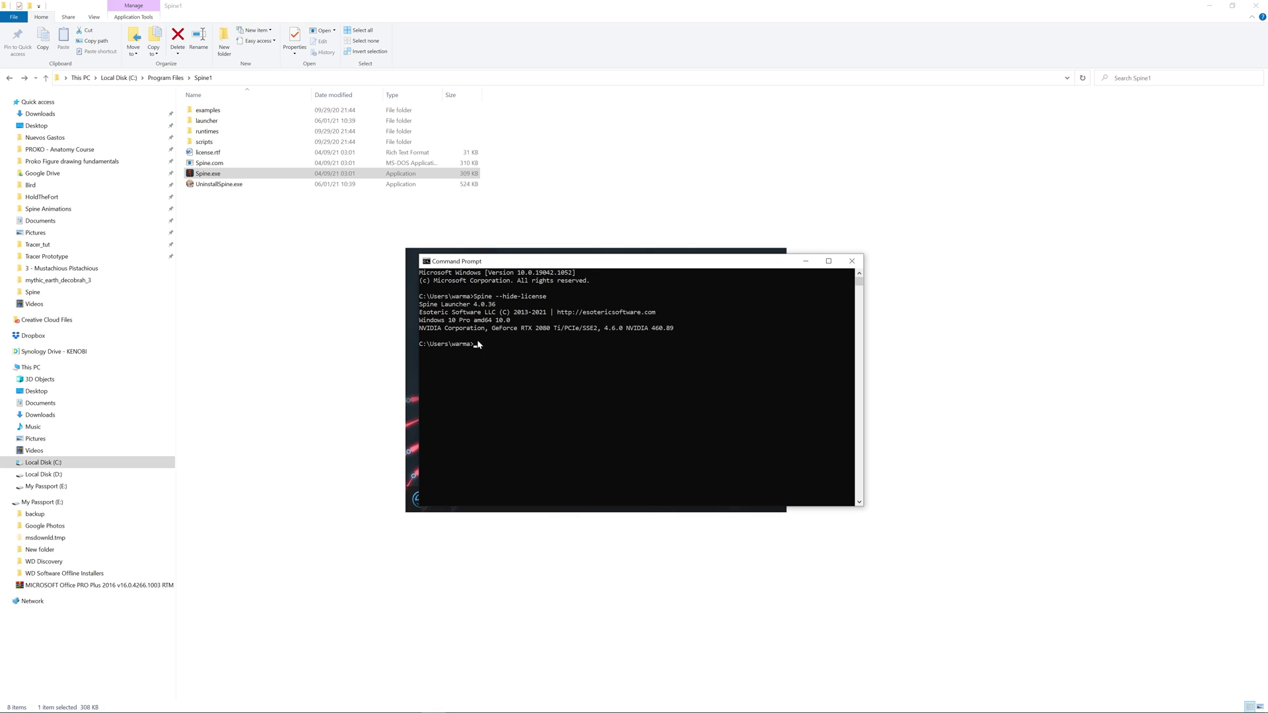
pyautogui.click(414, 376)
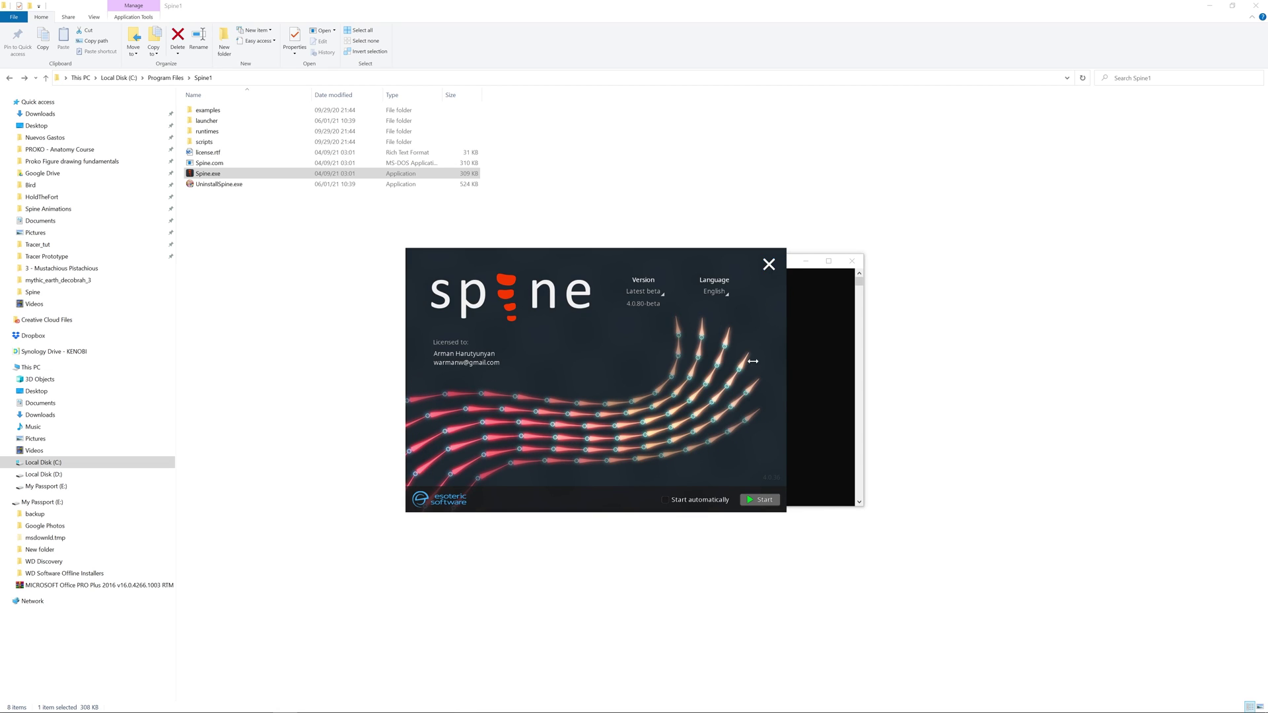
pyautogui.click(770, 266)
# Run the command "spine --hide-license" in the Command Prompt.
pyautogui.click(544, 398)
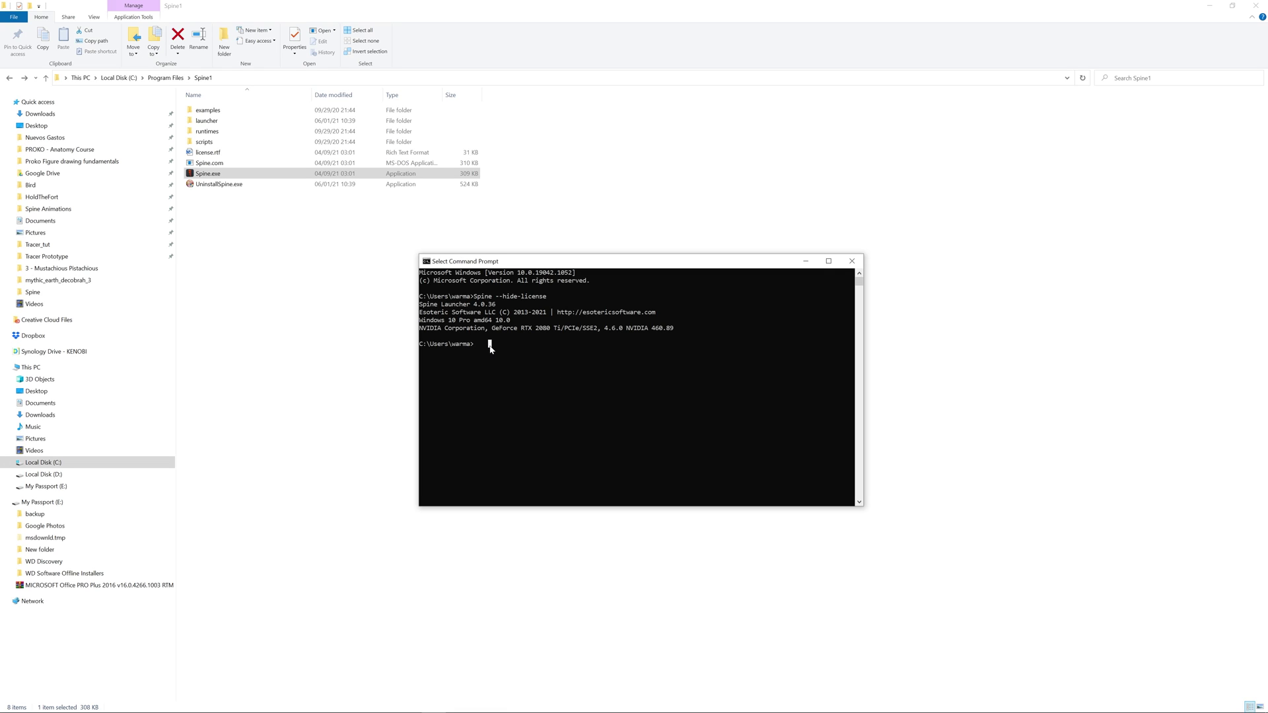
pyautogui.press('Escape')
pyautogui.write('spine --hide-license')
pyautogui.press('Return')
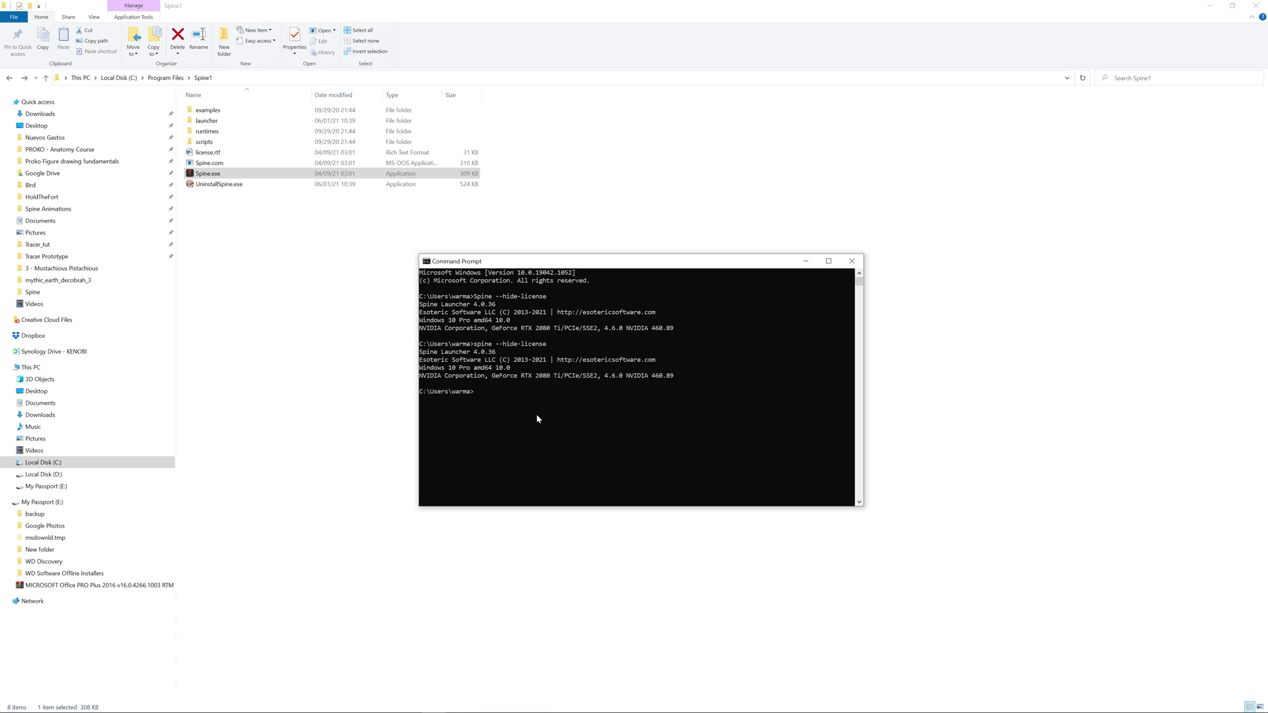
# Run Spine.exe from the Command Prompt by inserting its file path from the Spine1 folder and appending --hide-license.
pyautogui.moveTo(303, 174); pyautogui.dragTo(564, 406)
pyautogui.write('--hide-license')
pyautogui.press('Return')
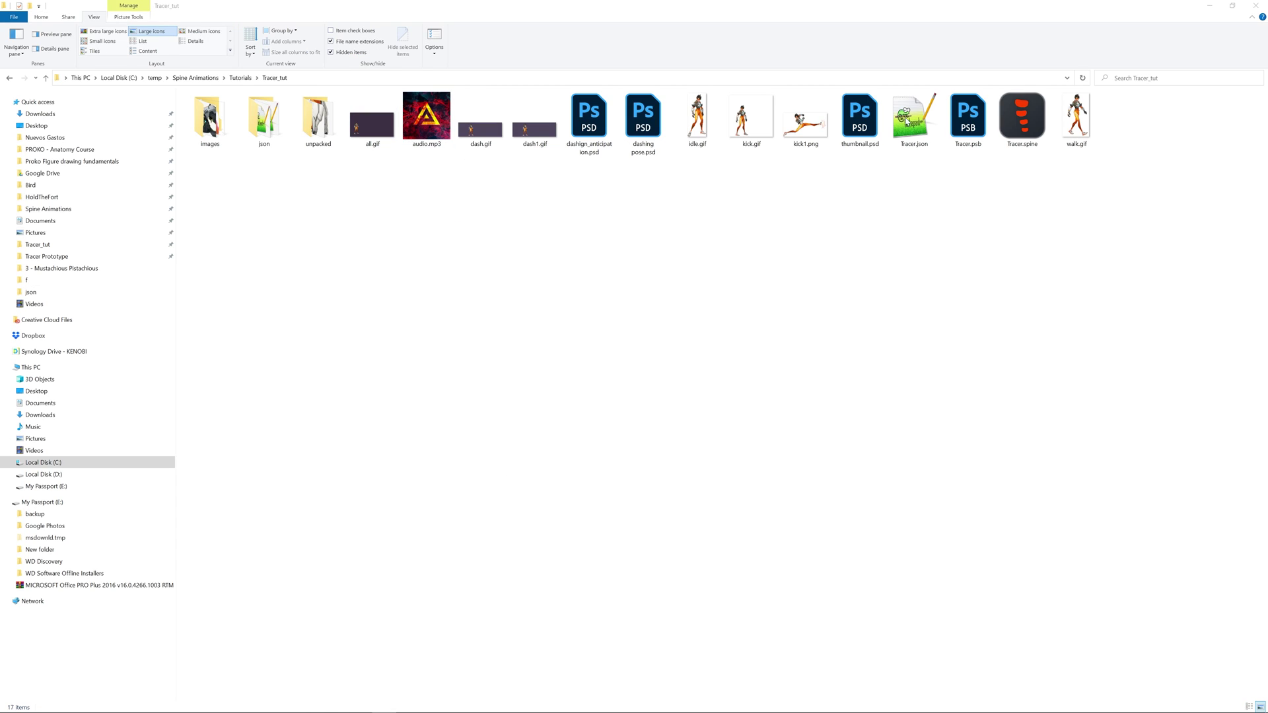
# Open Tracer.spine from the Tracer_tut folder and start Spine from its launcher.
pyautogui.click(1007, 115)
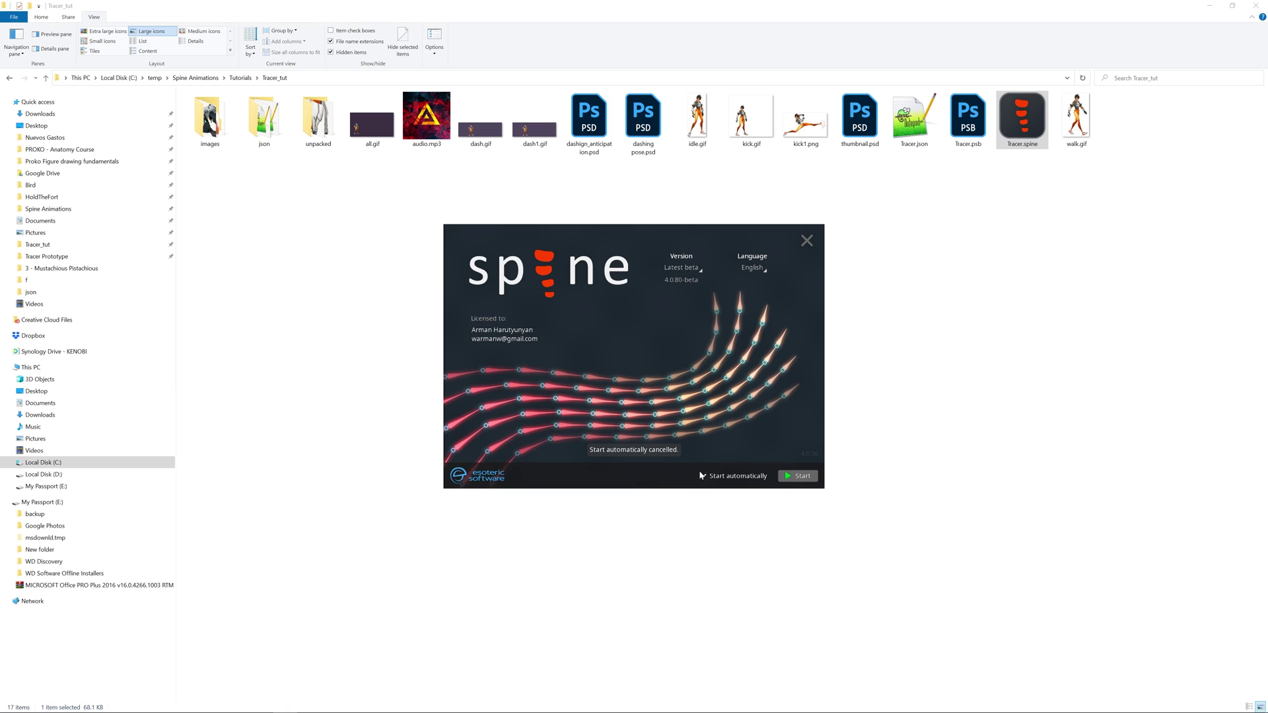
pyautogui.click(797, 476)
pyautogui.click(800, 477)
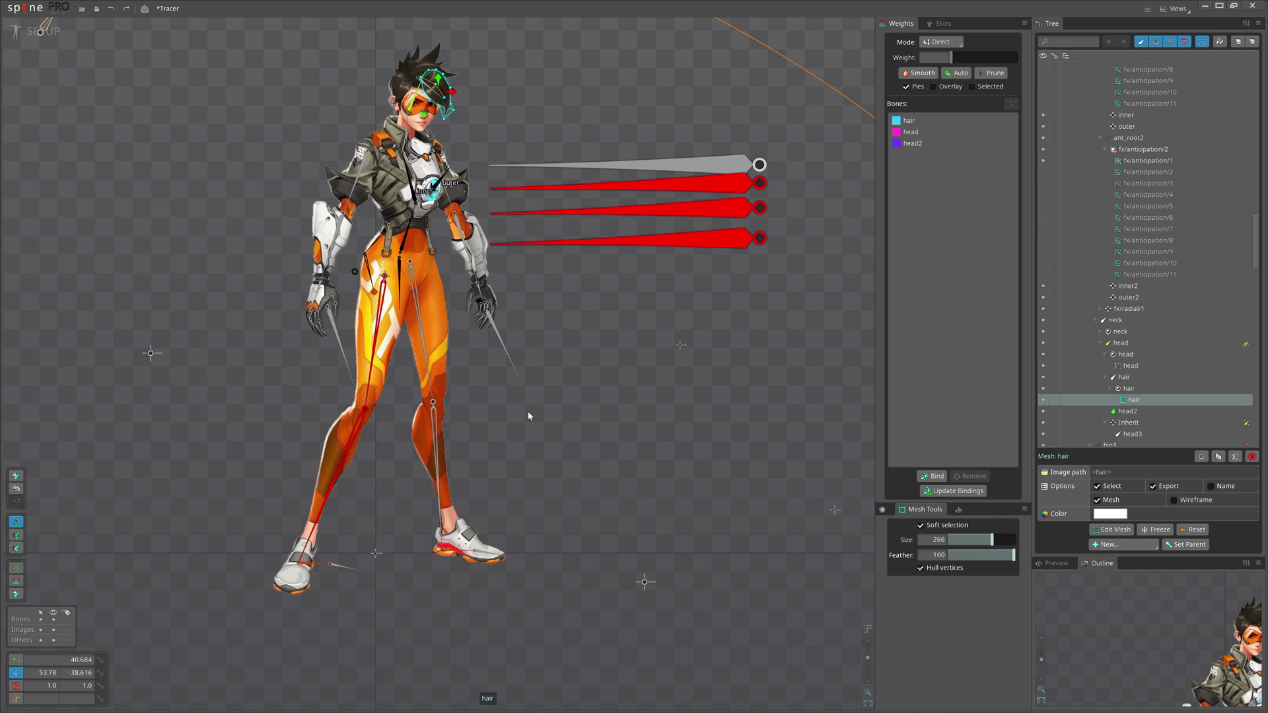
pyautogui.hotkey('ctrl', 'shift', 'k')
pyautogui.hotkey('ctrl', 'shift', 'k')
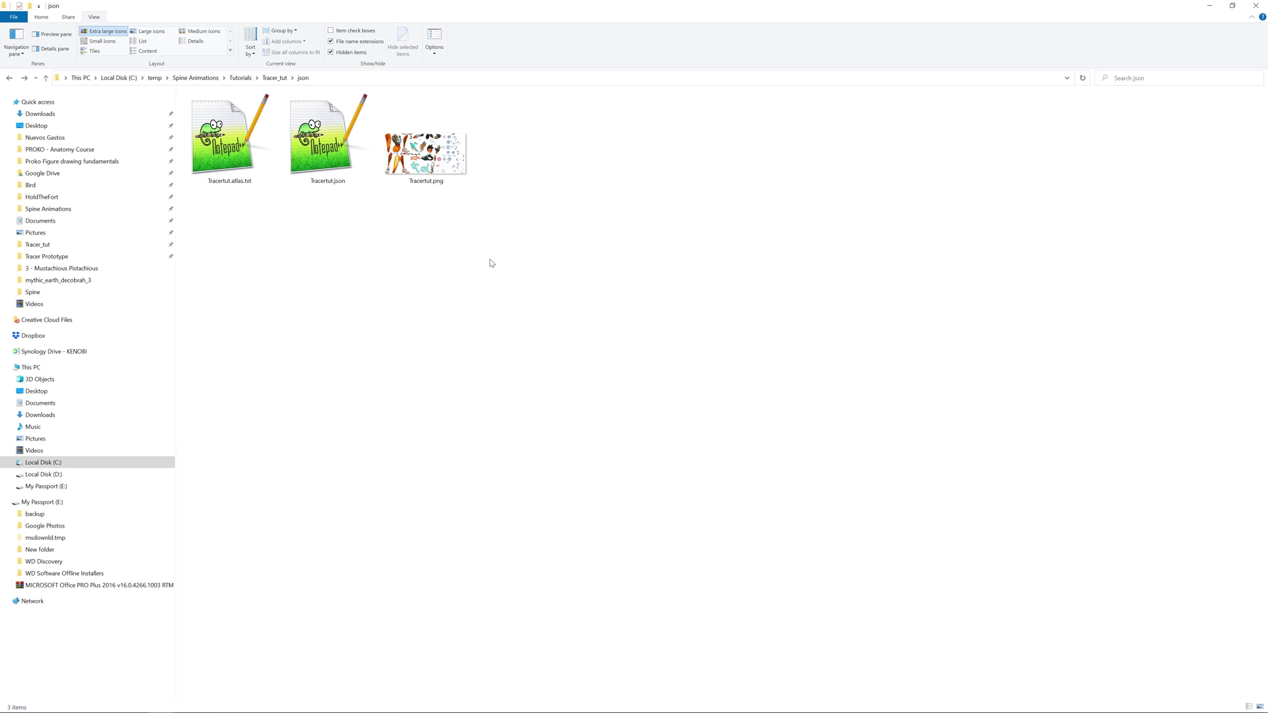
# View the packed atlas image Tracertut.png from the json folder, and minimize the image viewer.
pyautogui.click(334, 162)
pyautogui.click(426, 157)
pyautogui.doubleClick(426, 161)
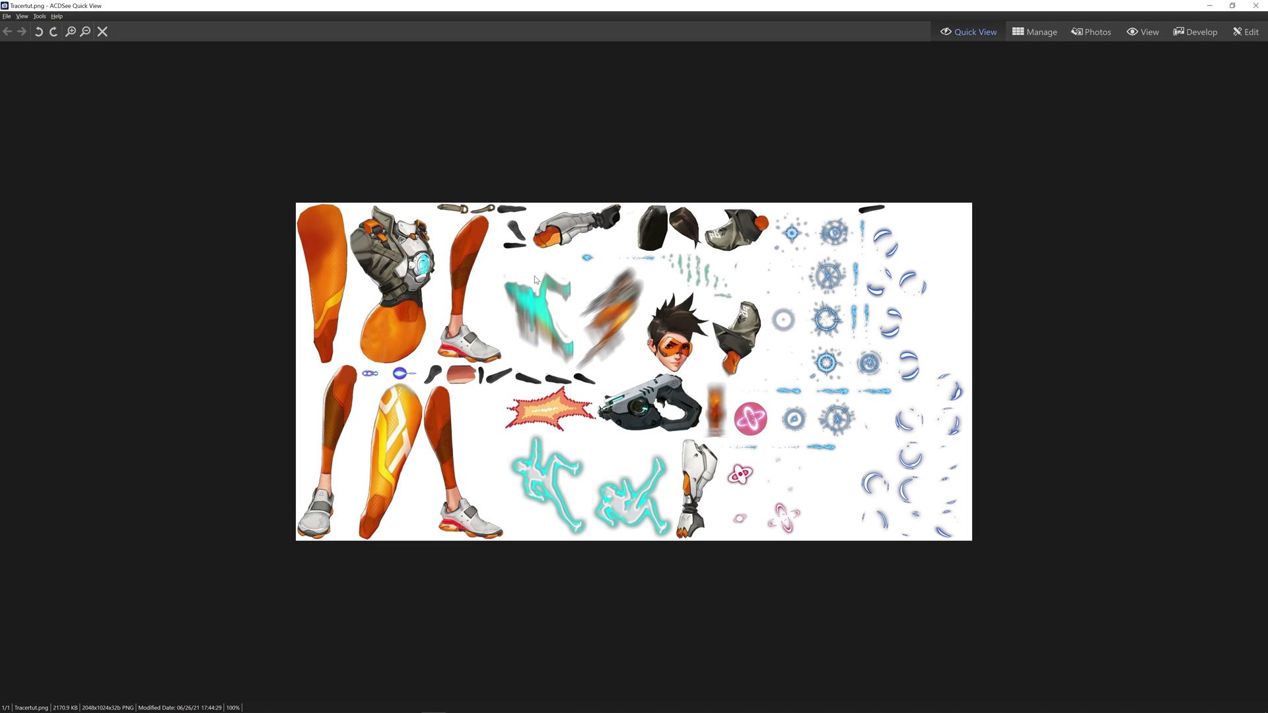
pyautogui.click(1210, 6)
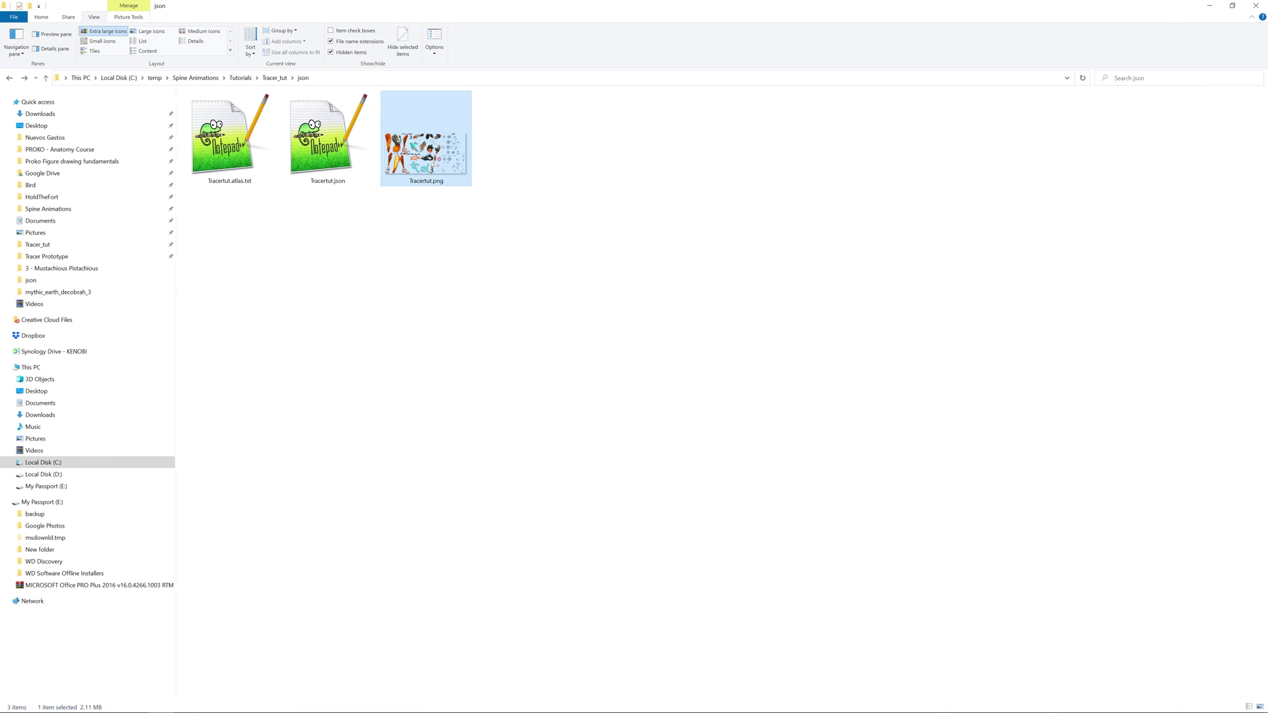
# Unpack the Tracertut.atlas.txt atlas with the Texture Unpacker in Spine, using the output folder inside Tracer_tut.
pyautogui.hotkey('alt', 'Tab')
pyautogui.click(25, 8)
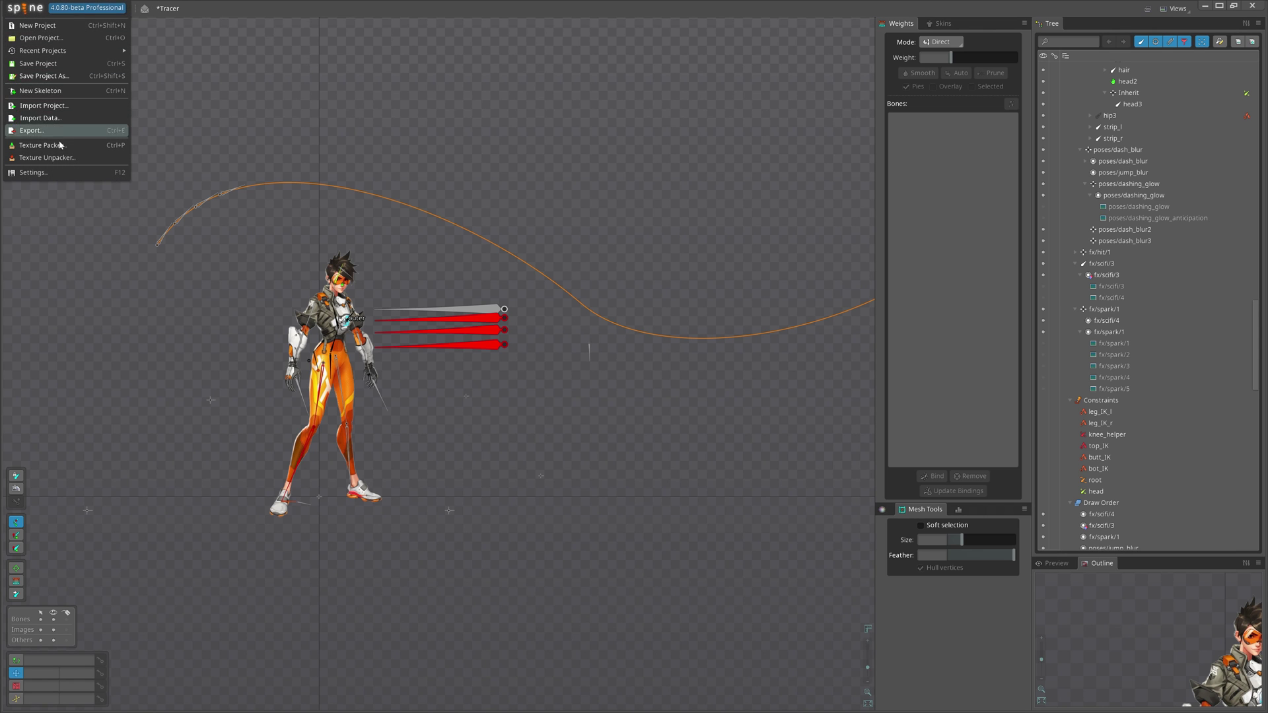
pyautogui.click(66, 159)
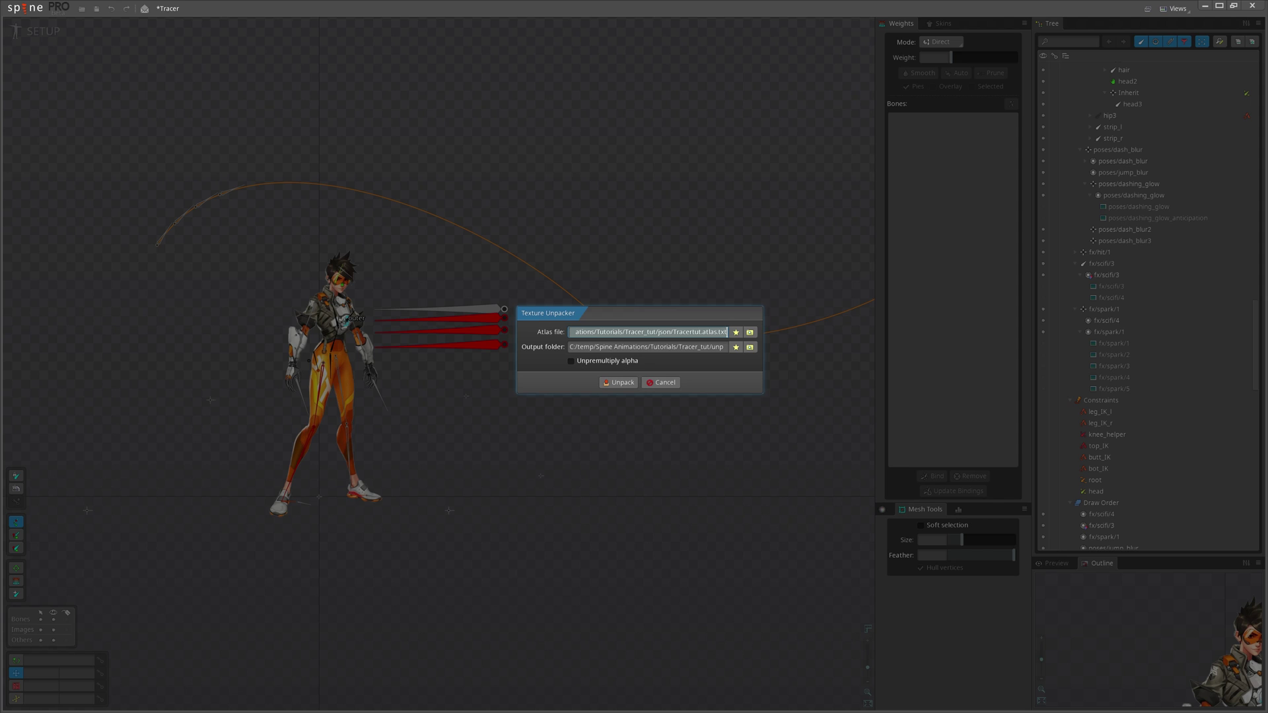
pyautogui.moveTo(600, 333); pyautogui.dragTo(748, 332)
pyautogui.moveTo(672, 347); pyautogui.dragTo(759, 350)
pyautogui.click(629, 385)
# Open the unpacked folder inside Tracer_tut in File Explorer to view the unpacked images.
pyautogui.click(161, 712)
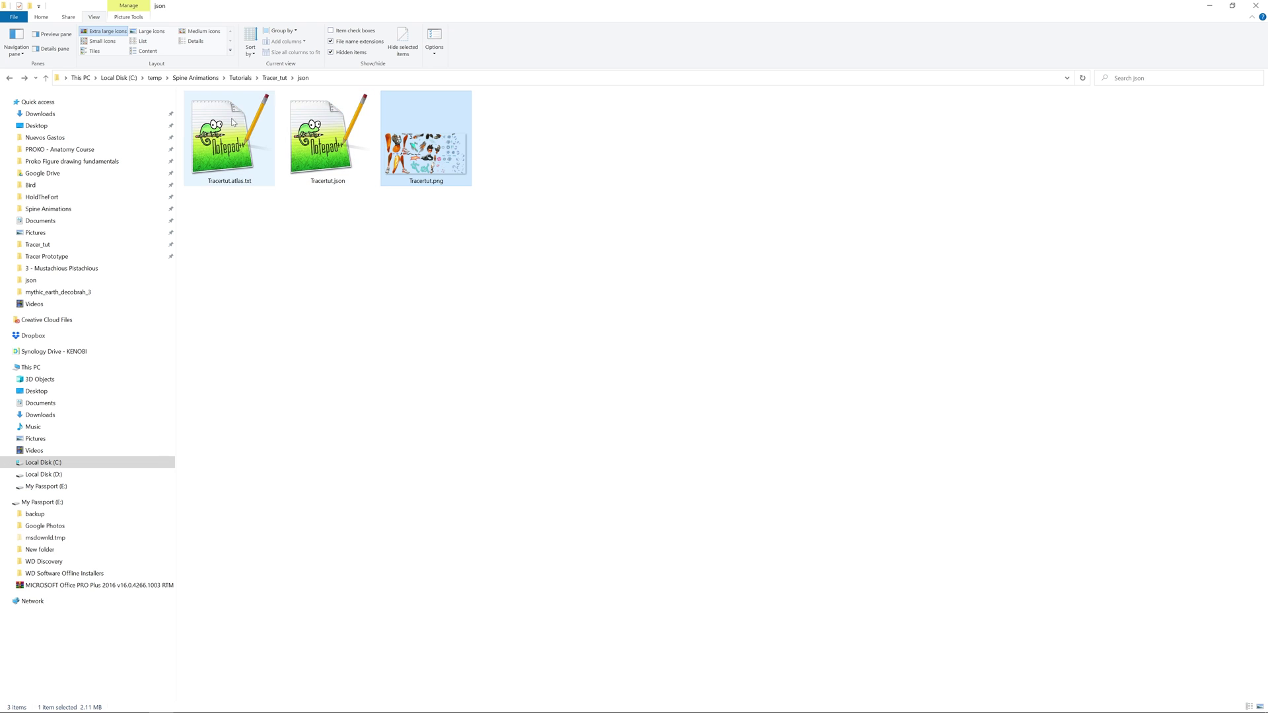
pyautogui.click(274, 77)
pyautogui.click(309, 122)
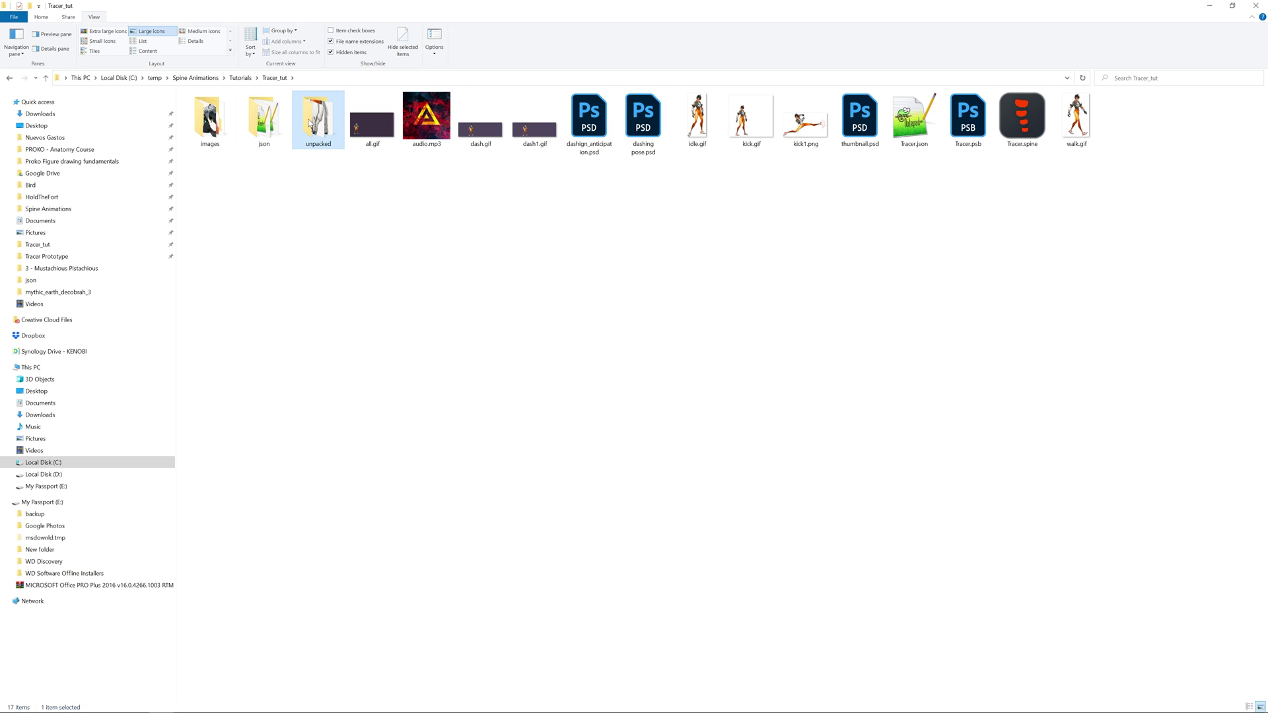
pyautogui.doubleClick(308, 122)
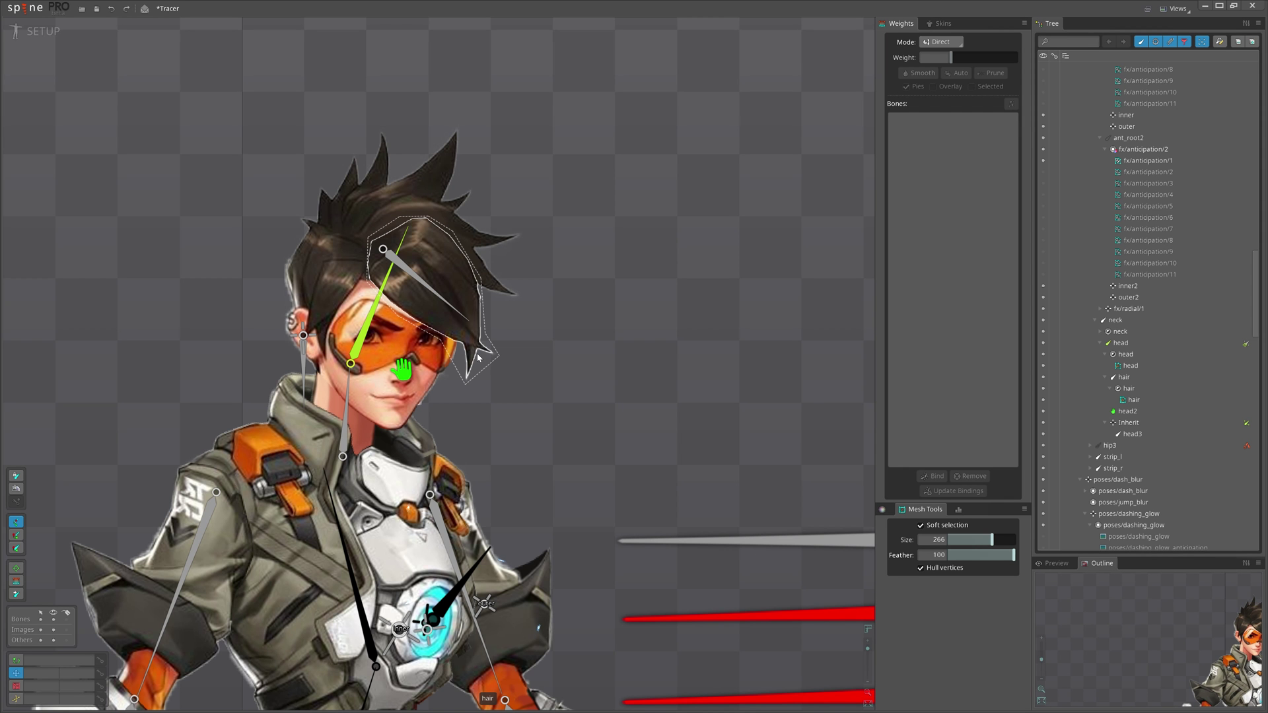
# Try moving vertices of the hair mesh far to the right of the head, and undo the move.
pyautogui.click(478, 357)
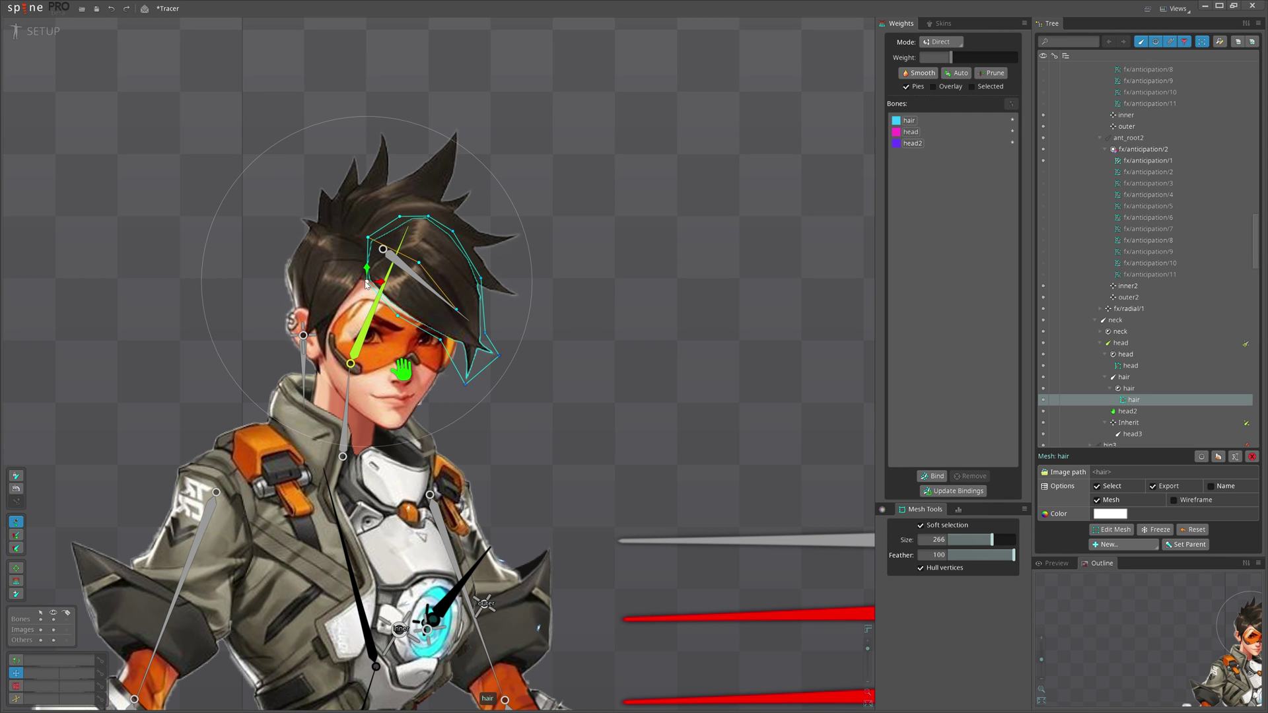
pyautogui.moveTo(448, 280); pyautogui.dragTo(657, 284)
pyautogui.hotkey('ctrl', 'z')
# Enable backface culling in the Viewport settings and save the settings.
pyautogui.click(25, 9)
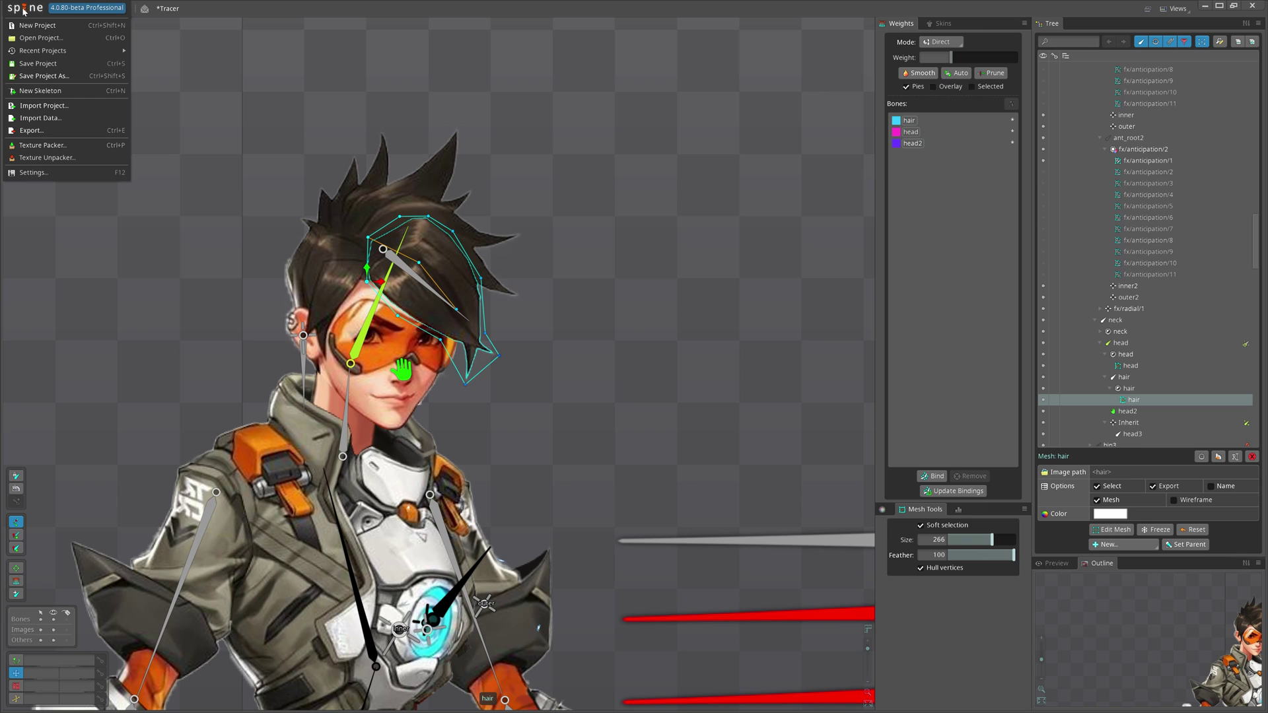
pyautogui.click(446, 4)
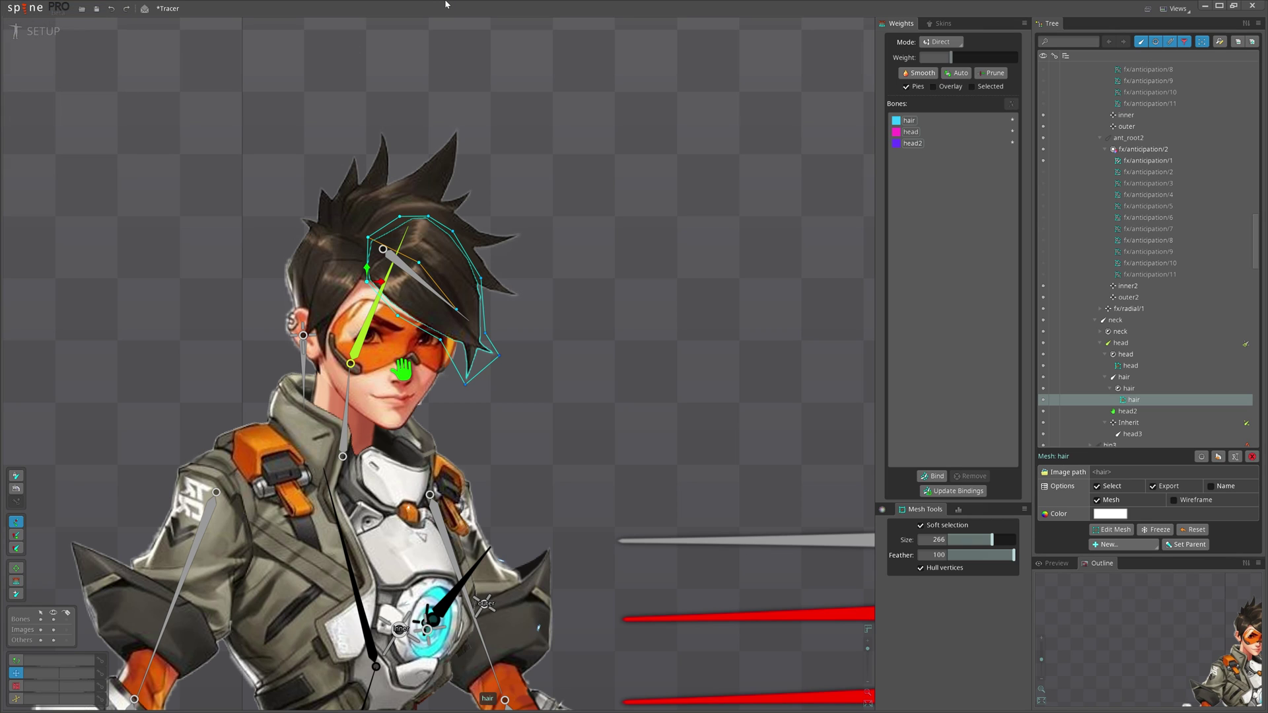
pyautogui.hotkey('ctrl', ',')
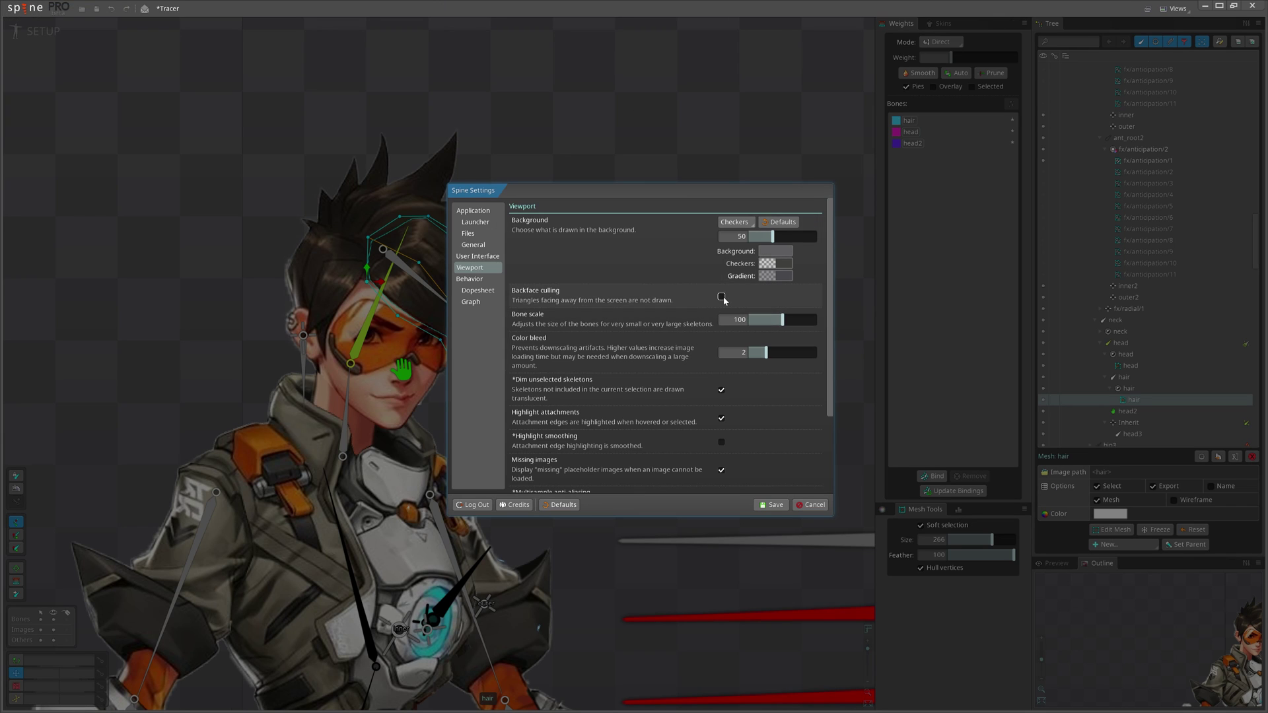
pyautogui.click(772, 505)
# Move the selected hair mesh vertices slightly to the right to test backface culling.
pyautogui.moveTo(371, 281); pyautogui.dragTo(405, 293)
pyautogui.scroll(-1, 399, 372)
pyautogui.scroll(-2, 575, 338)
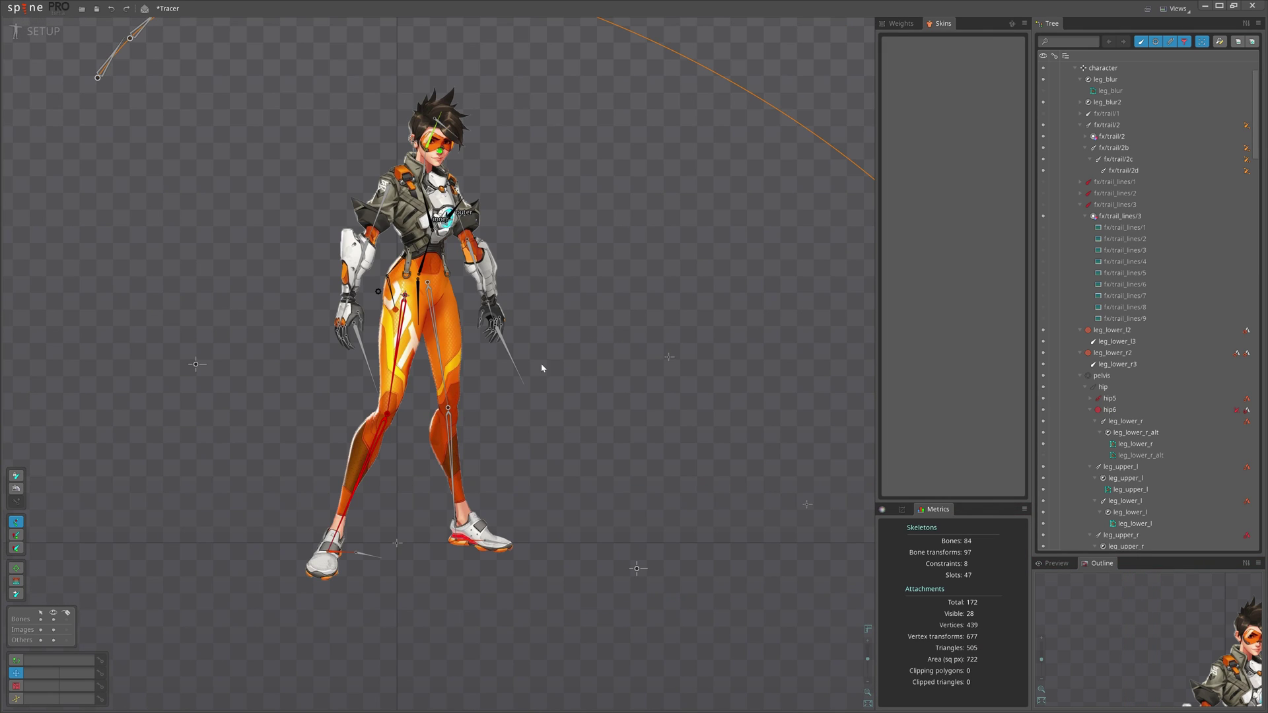
# Show the viewport rulers and hide them again.
pyautogui.click(868, 629)
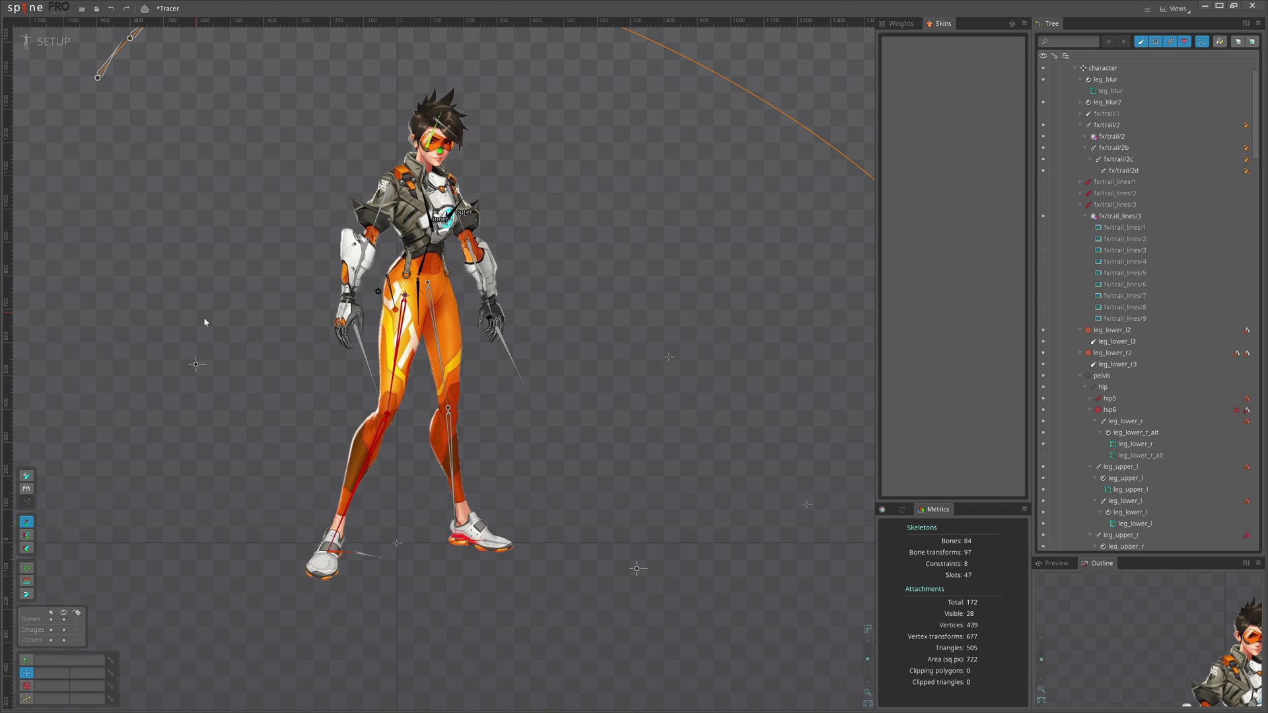
pyautogui.click(868, 630)
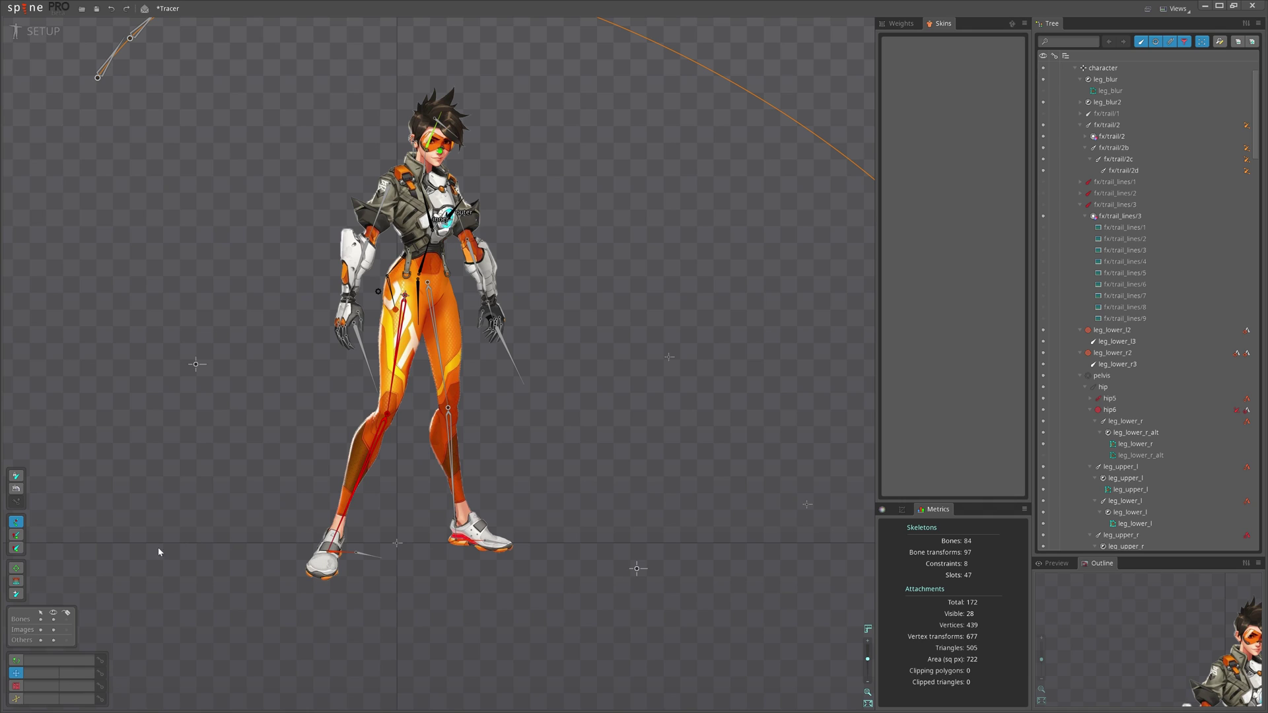
# Switch back and forth between transform tools in the viewport, finishing with the Rotate tool active.
pyautogui.moveTo(213, 528); pyautogui.dragTo(229, 511)
pyautogui.press('x')
pyautogui.rightClick(168, 601)
pyautogui.rightClick(168, 601)
pyautogui.rightClick(168, 601)
pyautogui.click(17, 660)
pyautogui.rightClick(210, 500)
pyautogui.rightClick(210, 501)
pyautogui.moveTo(210, 500); pyautogui.dragTo(197, 509)
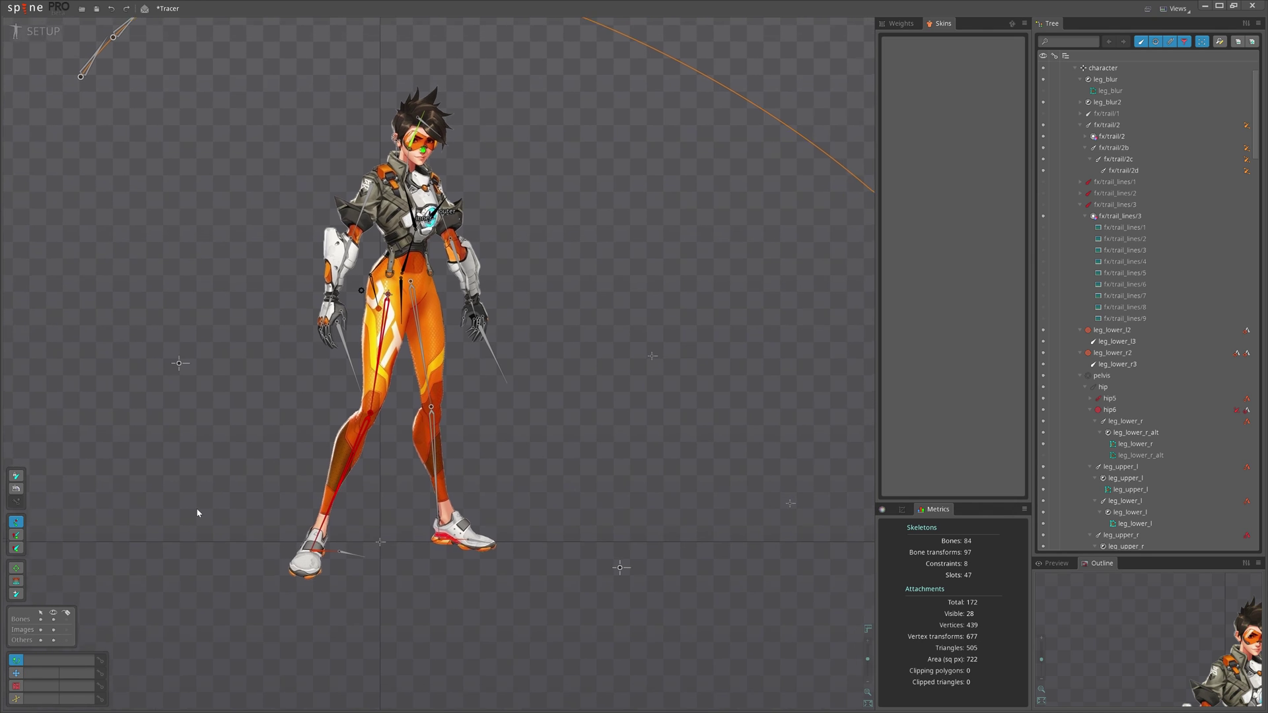
# Enter Edit Mesh for the leg_upper_l mesh, switch back and forth between its editing tools, and close Edit Mesh.
pyautogui.click(388, 373)
pyautogui.click(1114, 529)
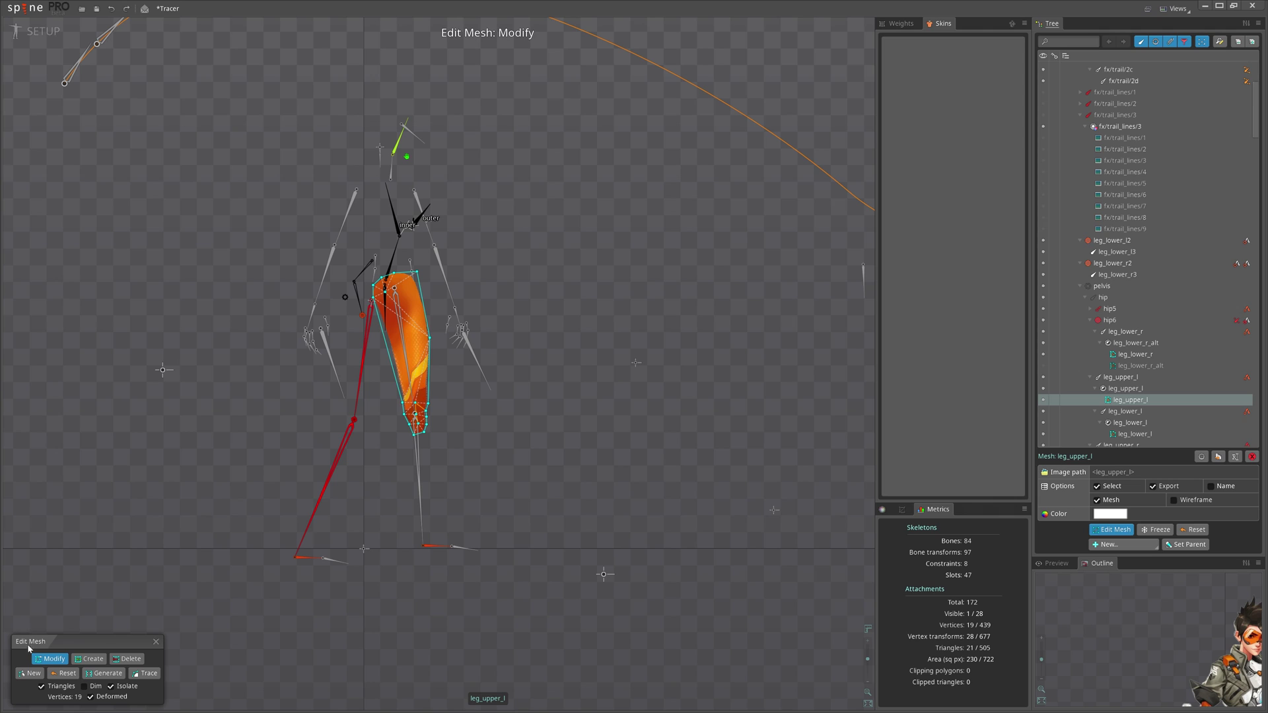
pyautogui.rightClick(102, 593)
pyautogui.rightClick(102, 592)
pyautogui.rightClick(103, 592)
pyautogui.rightClick(102, 593)
pyautogui.press('Tab')
pyautogui.click(156, 641)
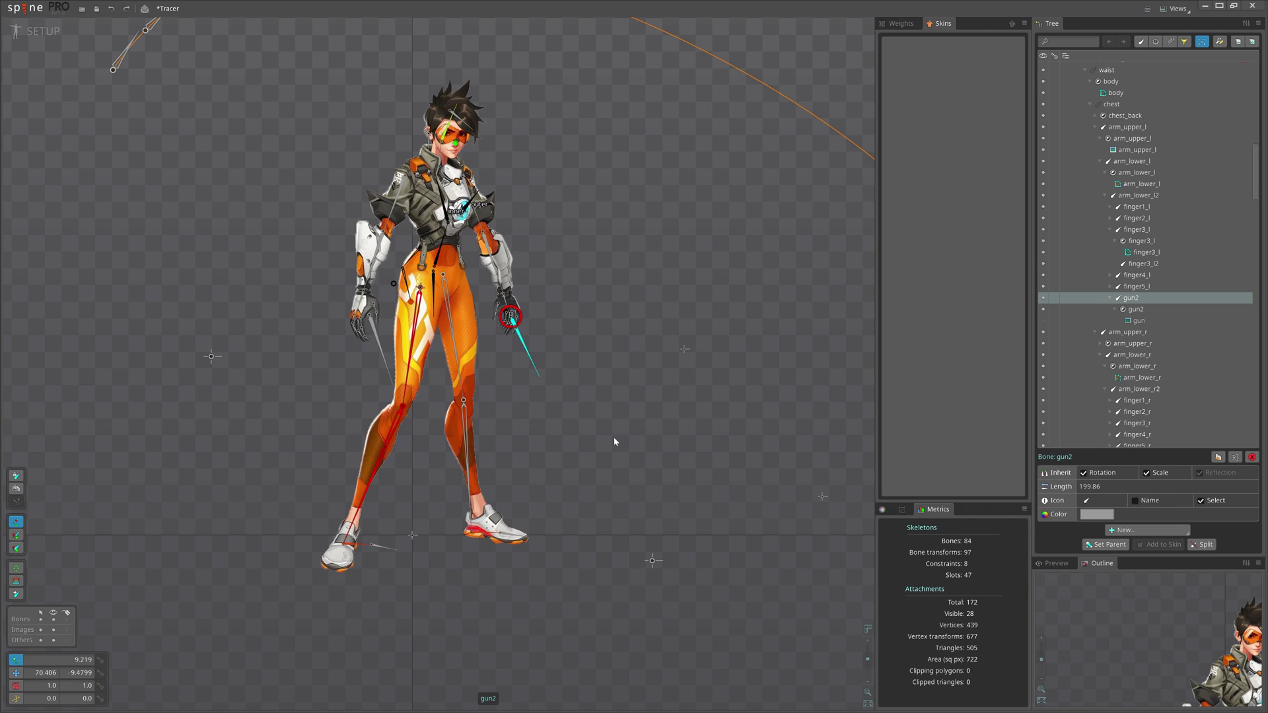
# Select the Animations node near the end of the skeleton tree.
pyautogui.moveTo(598, 437); pyautogui.dragTo(604, 438)
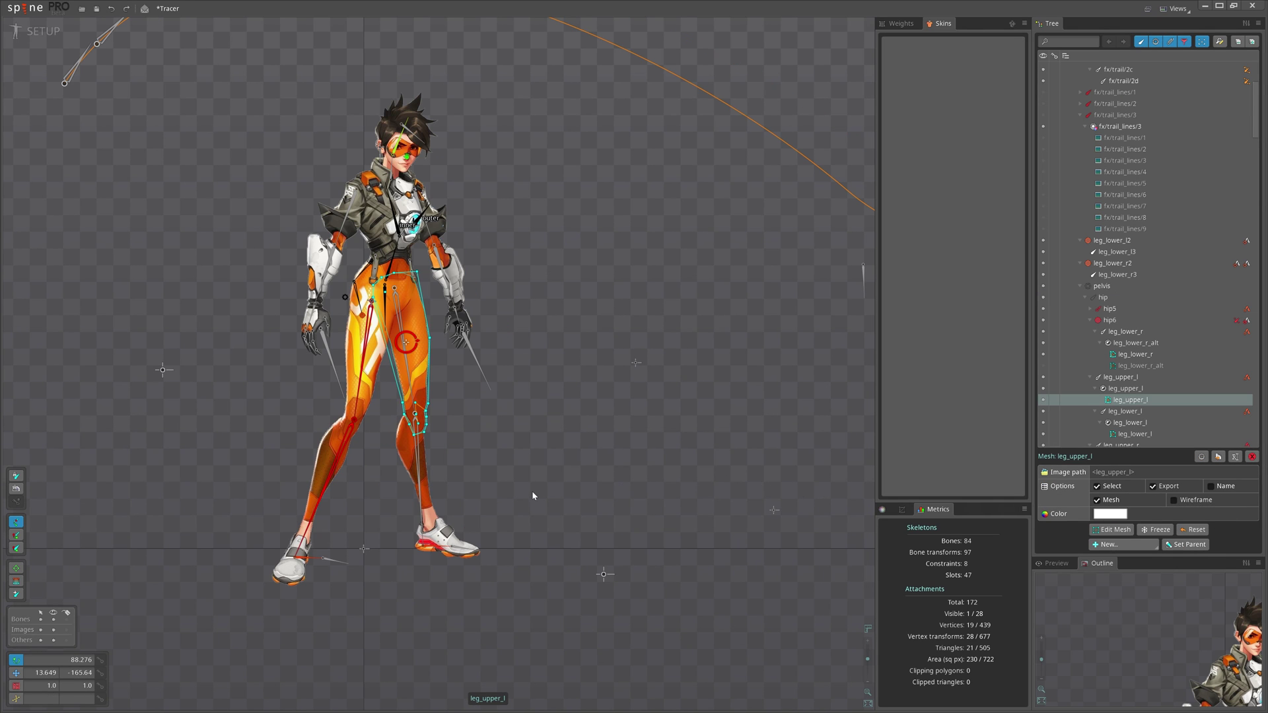
pyautogui.scroll(-8, 1180, 410)
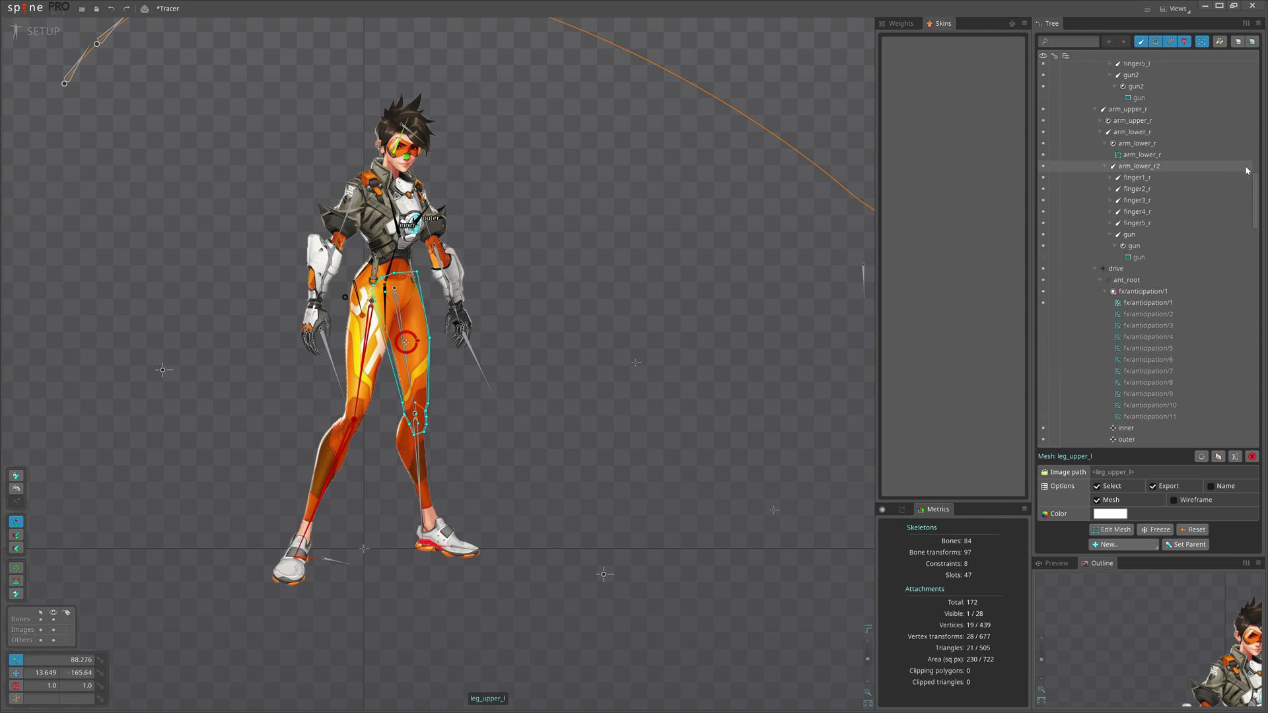
pyautogui.scroll(-10, 1123, 264)
pyautogui.click(1091, 205)
pyautogui.click(1091, 205)
pyautogui.doubleClick(1092, 239)
pyautogui.press('Escape')
pyautogui.click(1100, 263)
# Turn the window's always-on-top option on and off again.
pyautogui.rightClick(1257, 8)
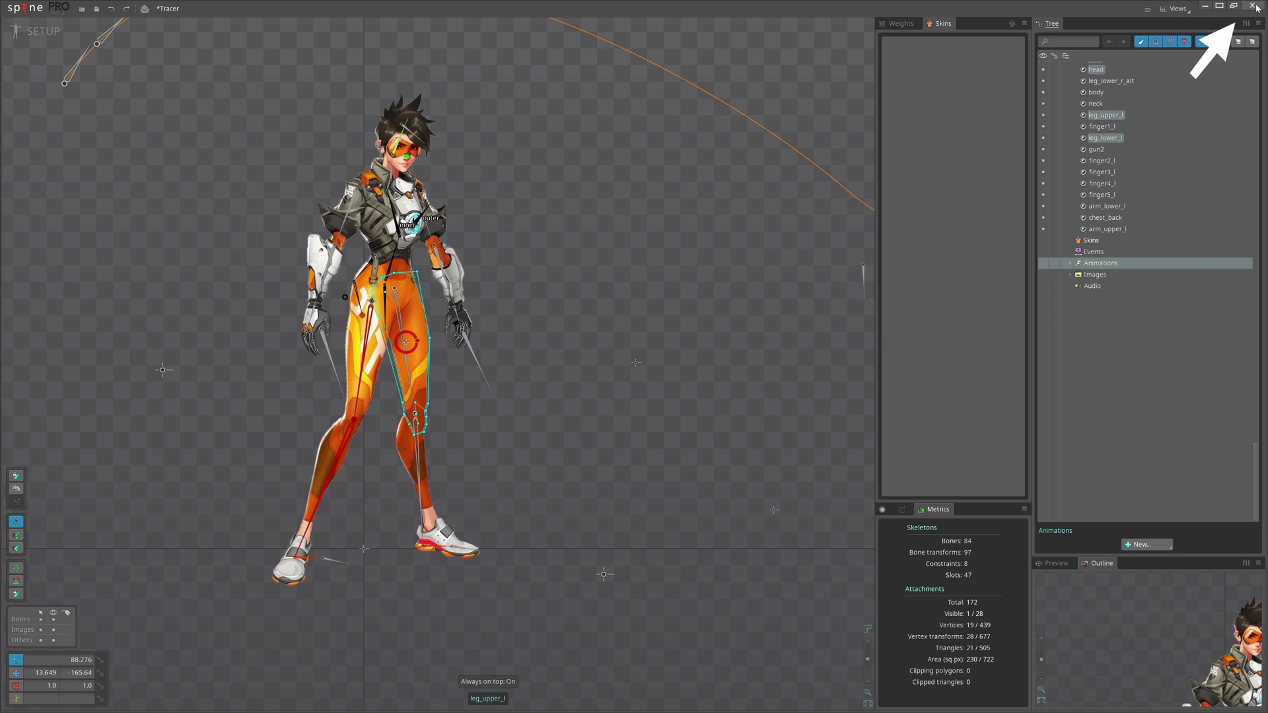
pyautogui.rightClick(1256, 7)
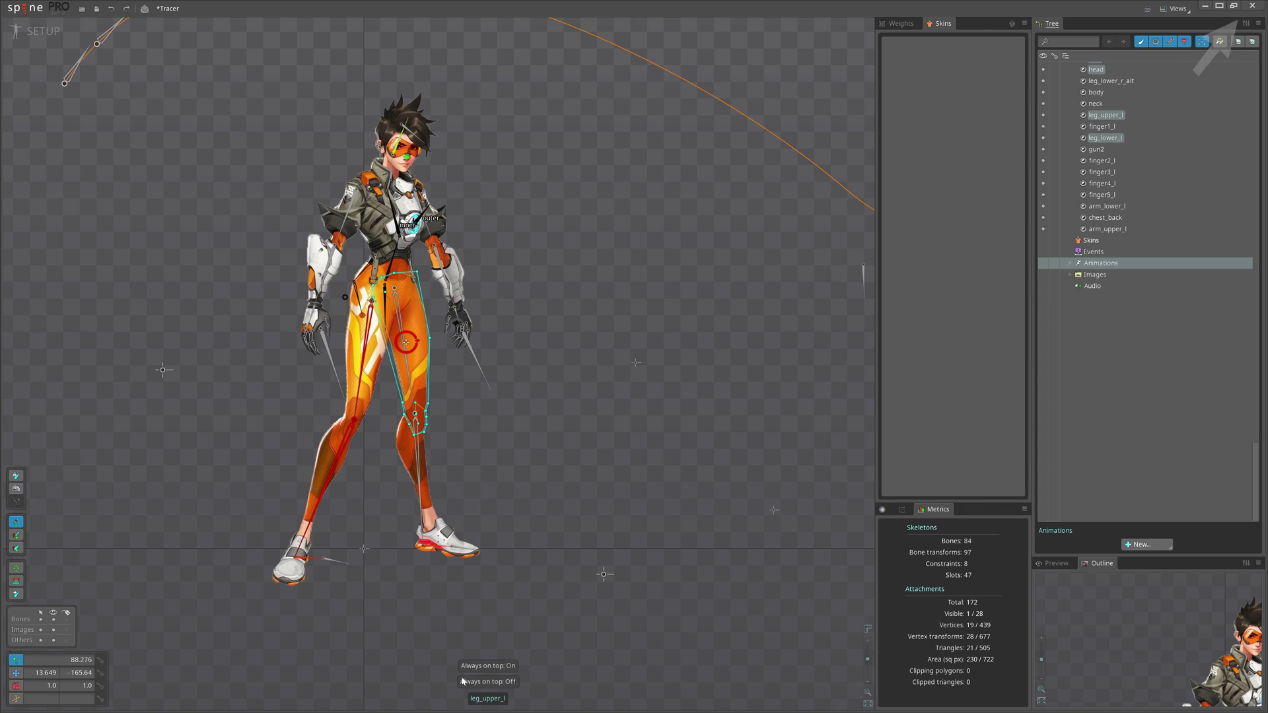
# Switch to Animate mode, and minimize and restore the Graph view twice.
pyautogui.click(40, 37)
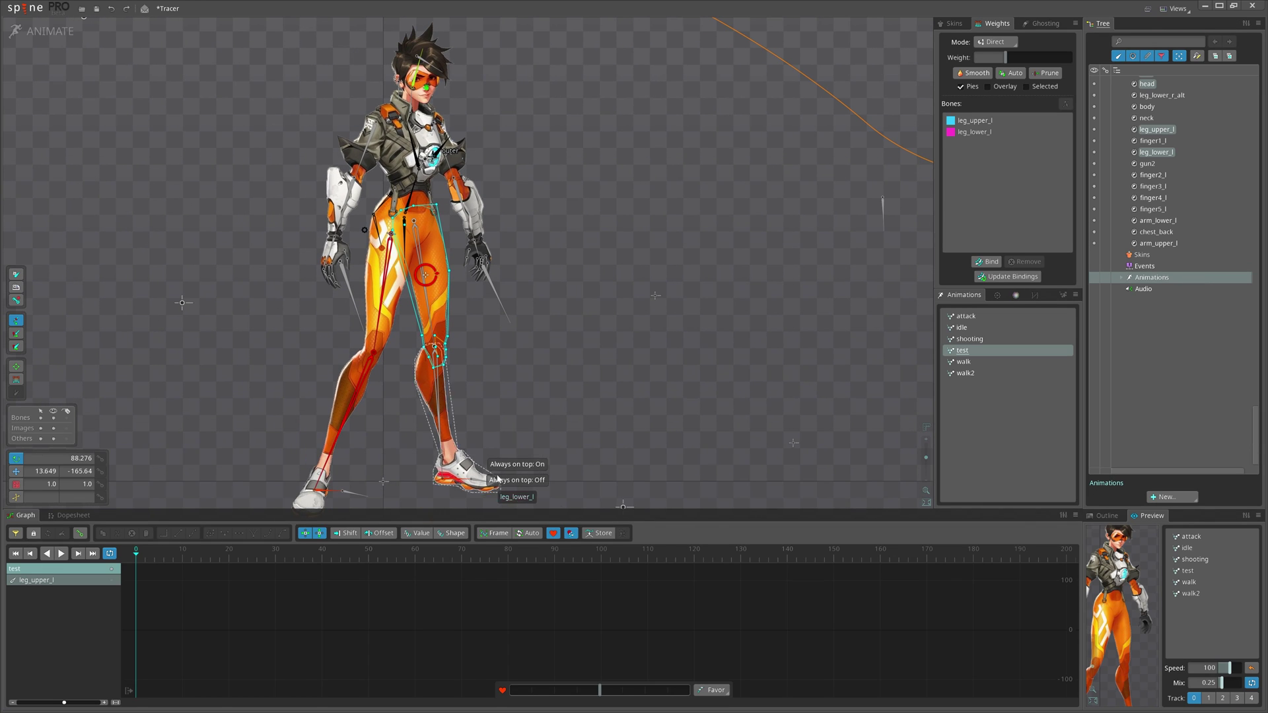
pyautogui.click(1064, 516)
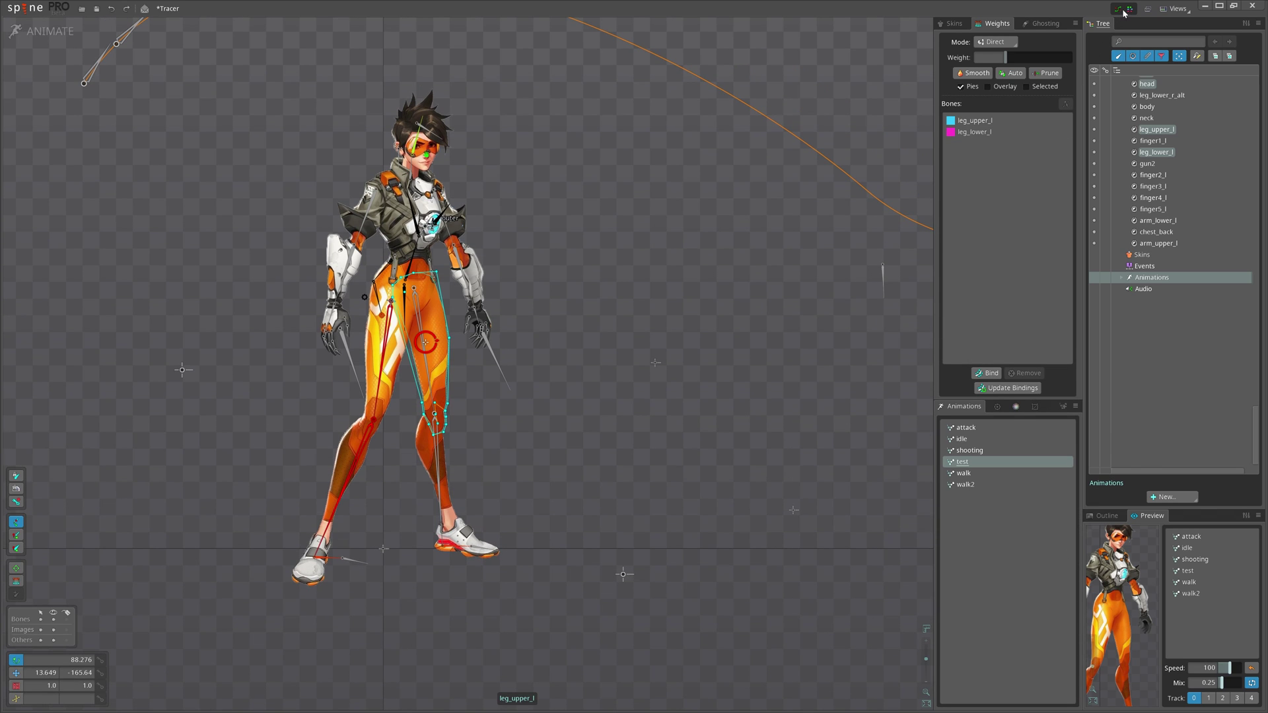
pyautogui.click(1128, 10)
pyautogui.click(1075, 517)
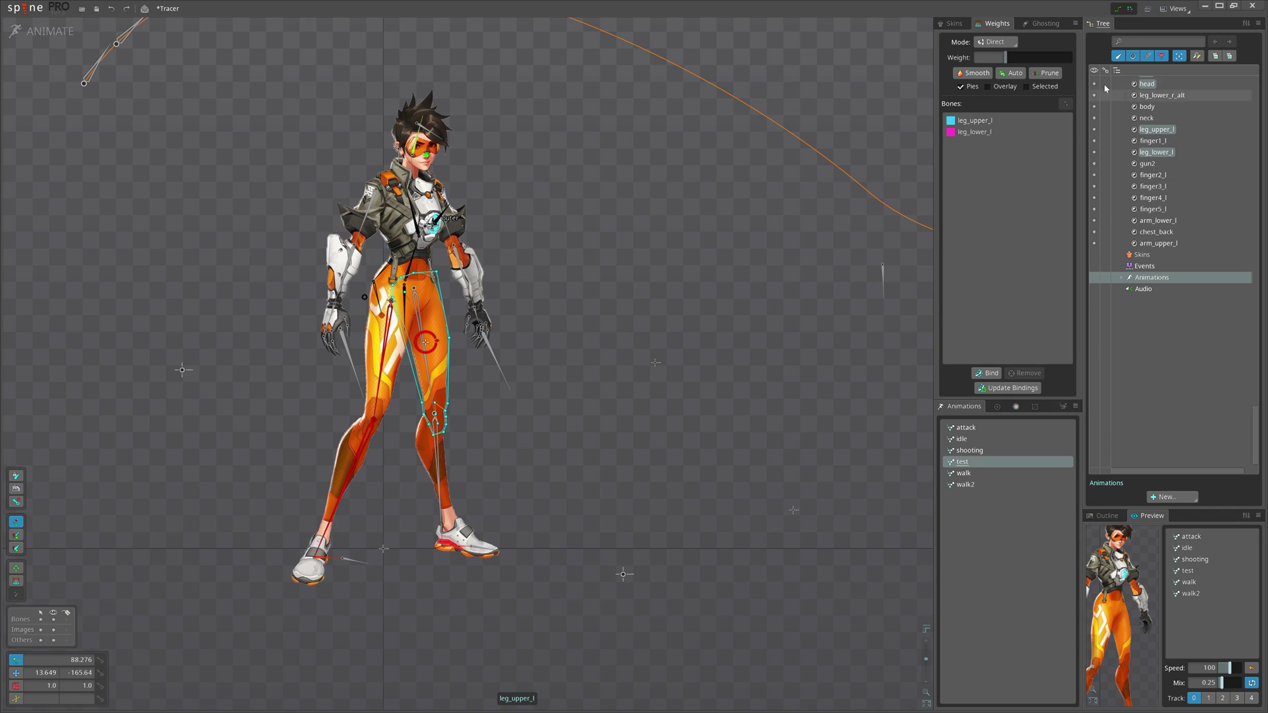
pyautogui.click(1120, 9)
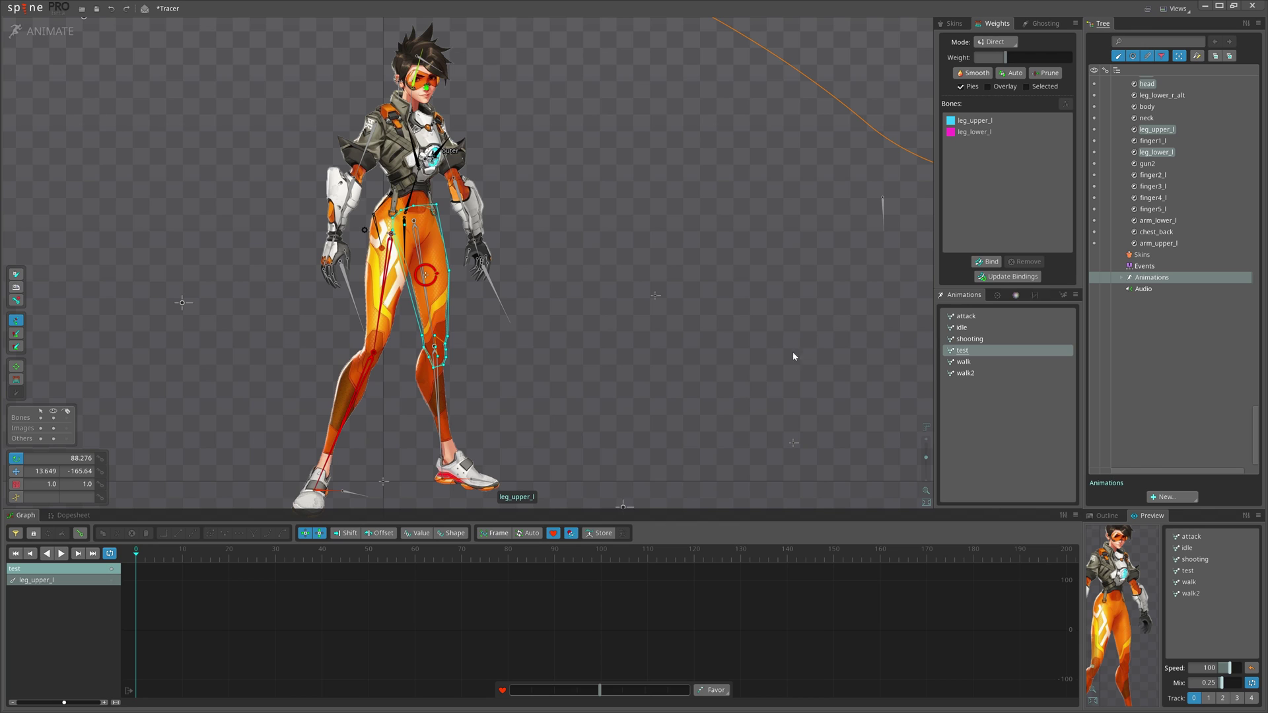
# In Setup mode, open Tracer from the recent projects list, and open and cancel the regular project file browser.
pyautogui.click(35, 38)
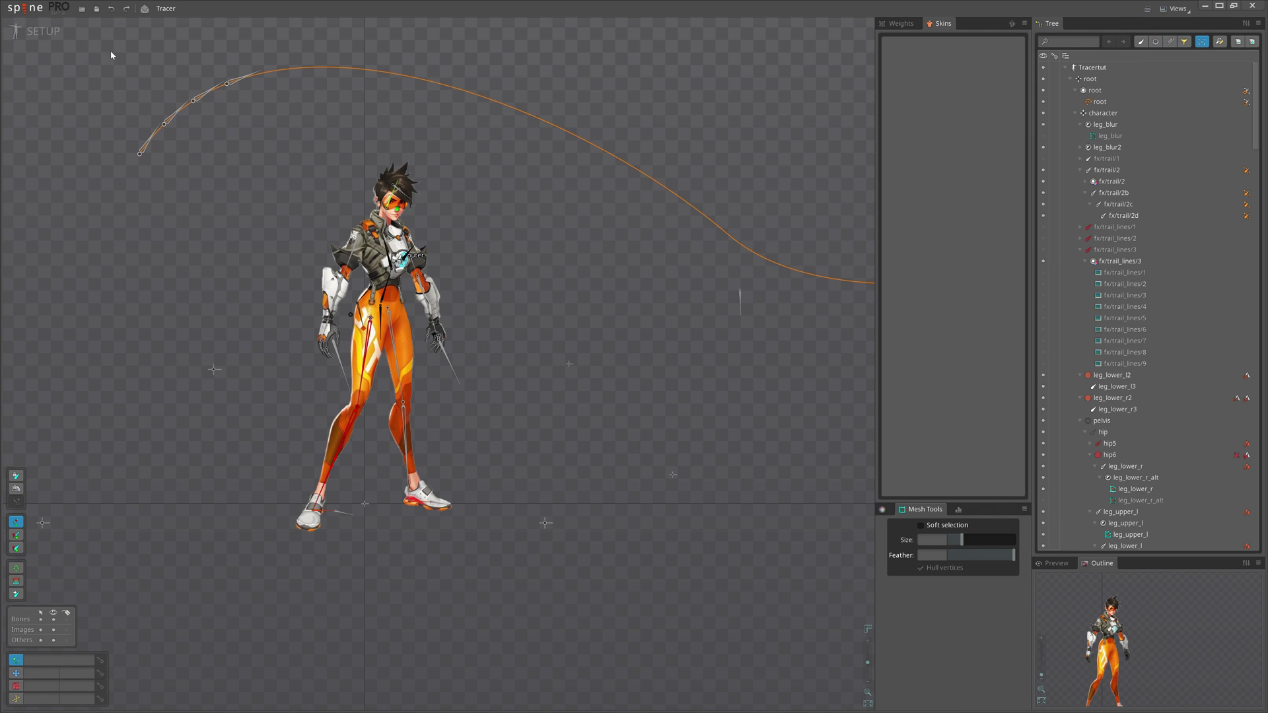
pyautogui.click(82, 10)
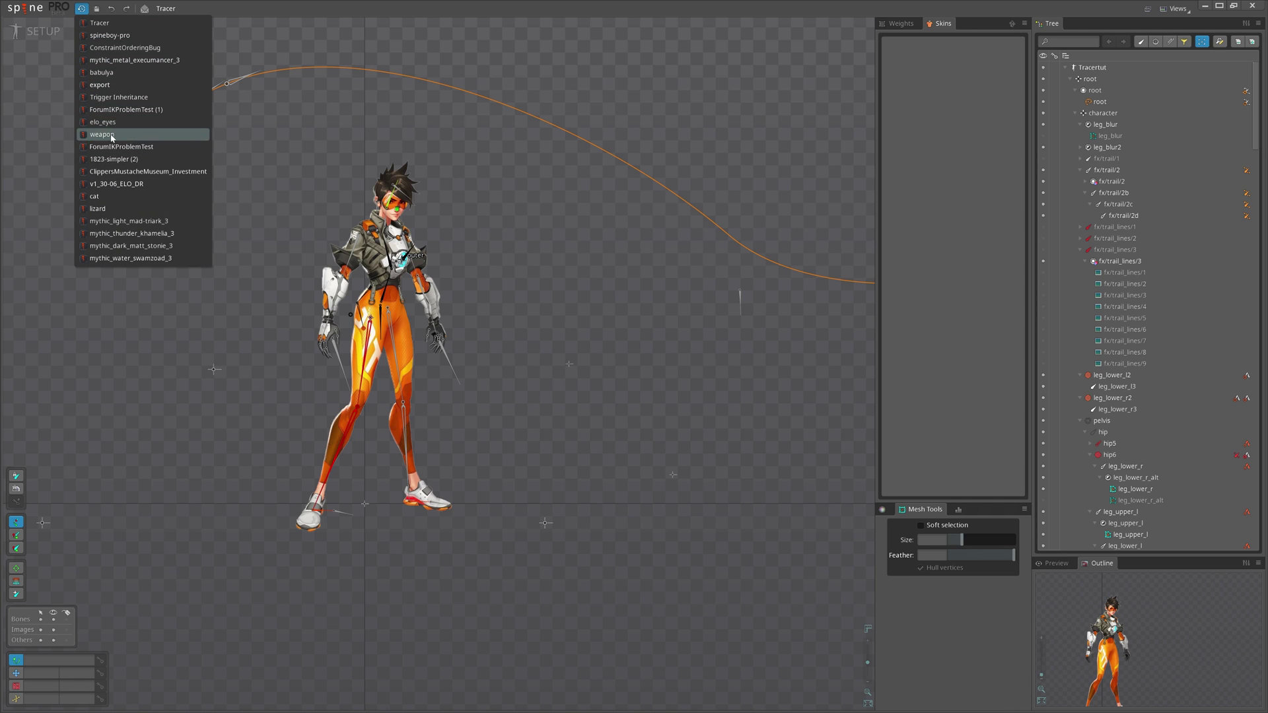
pyautogui.click(101, 24)
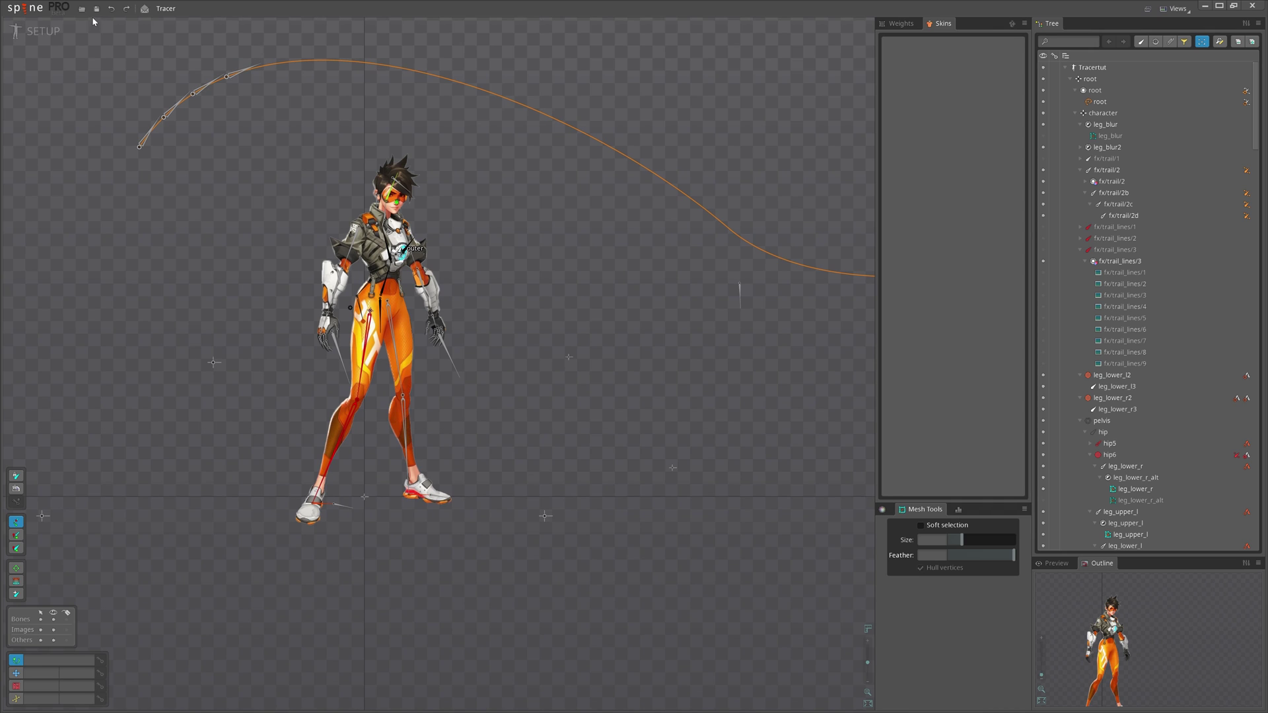
pyautogui.click(83, 10)
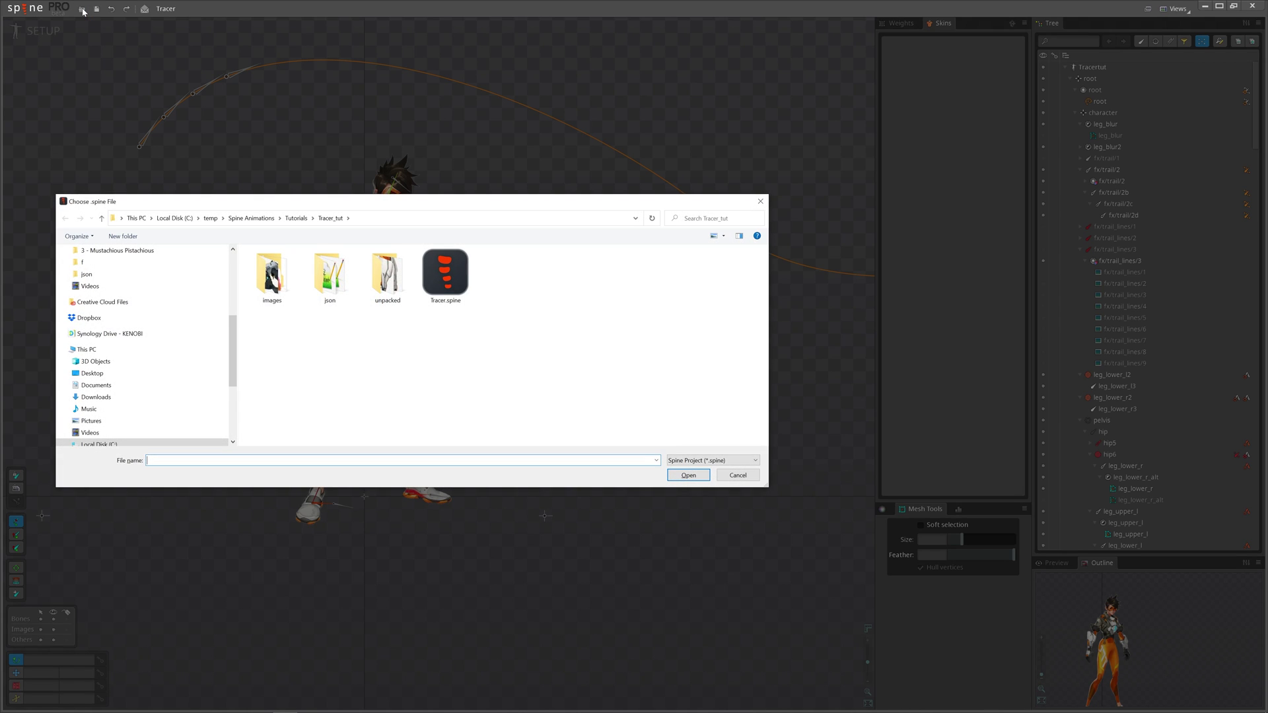
pyautogui.click(760, 200)
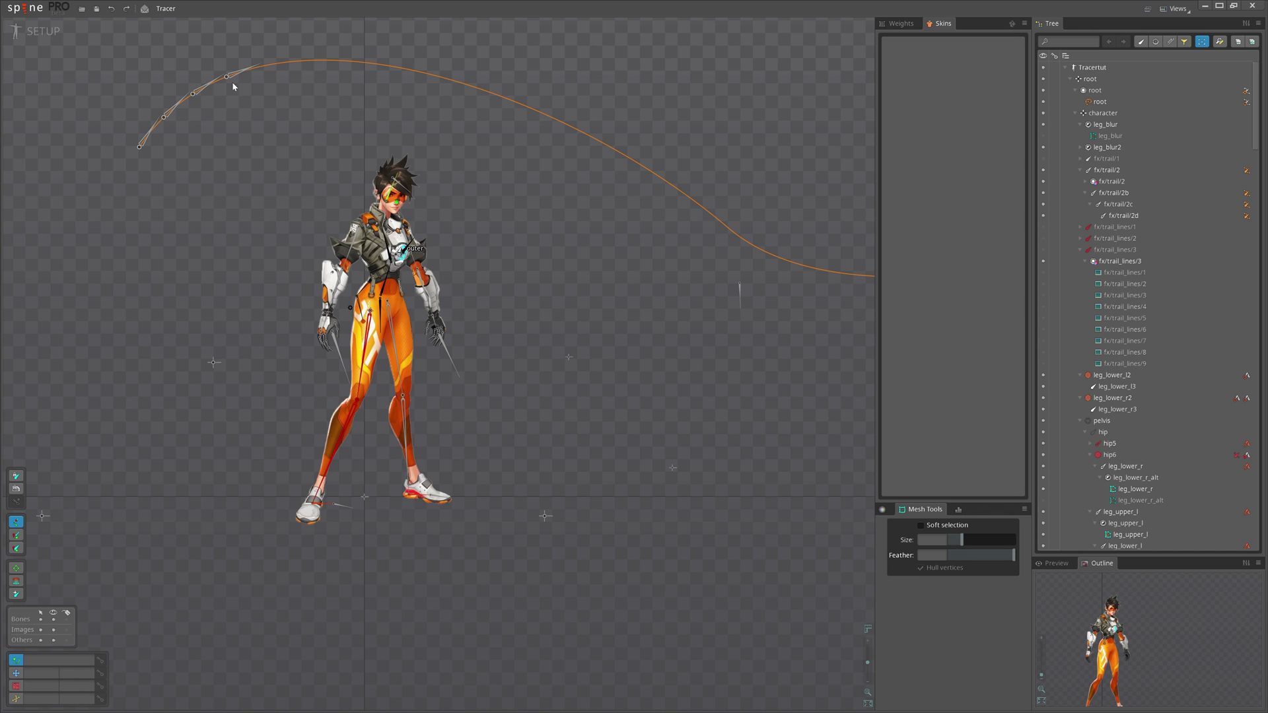
# Save the Tracer project, and open and cancel the Save Project dialog of recent files and folders.
pyautogui.click(96, 8)
pyautogui.click(97, 10)
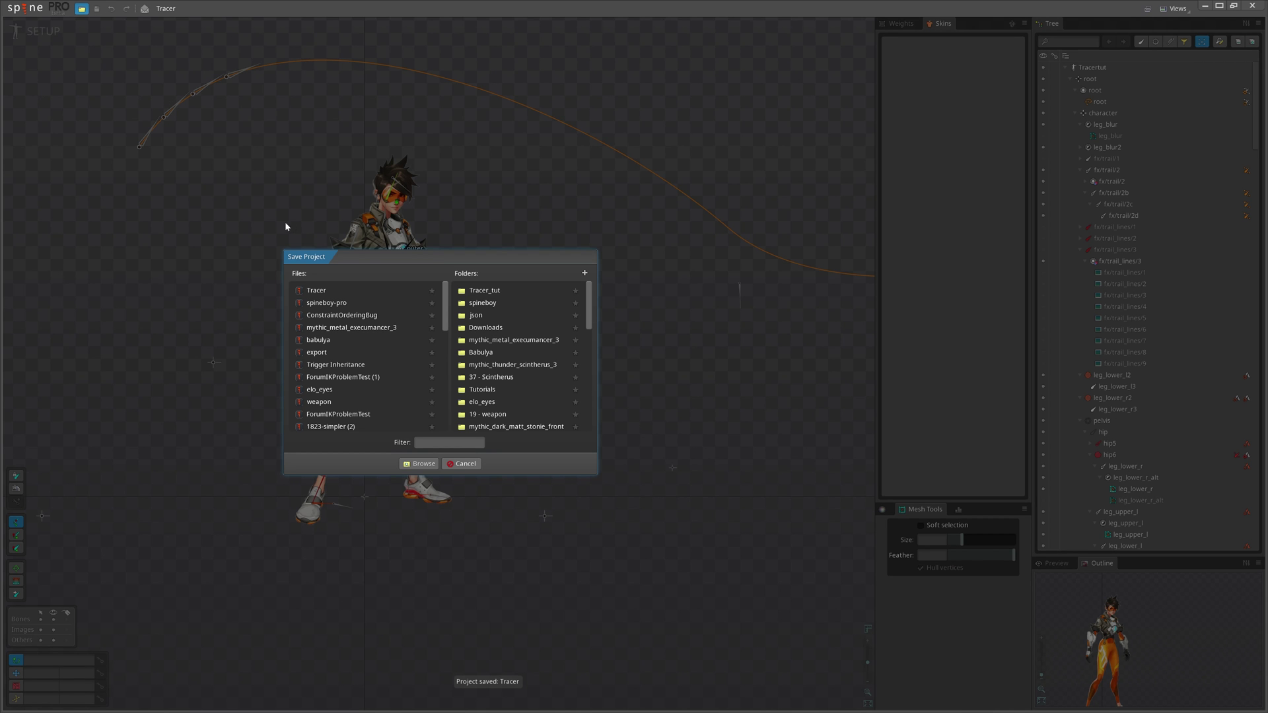
pyautogui.click(459, 464)
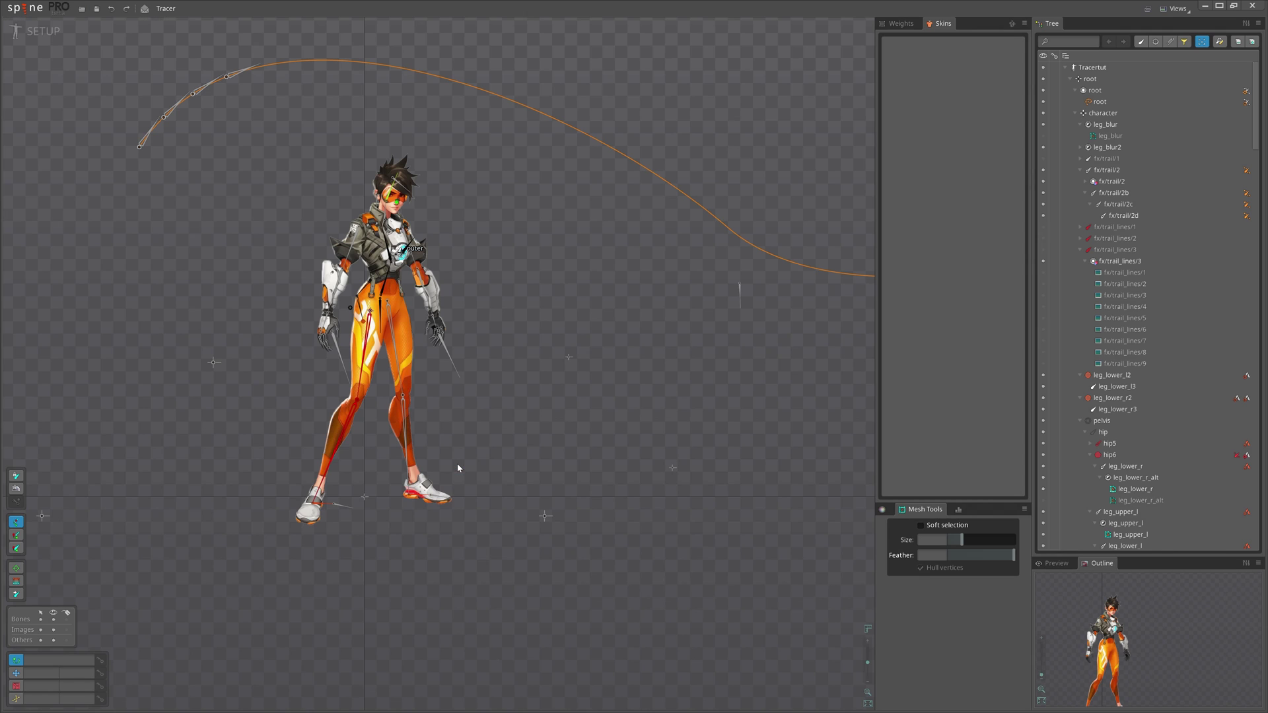
# Examine how the Outline view shows the whole character while navigating around it in the main viewport.
pyautogui.moveTo(503, 452); pyautogui.dragTo(469, 429)
pyautogui.scroll(9, 373, 203)
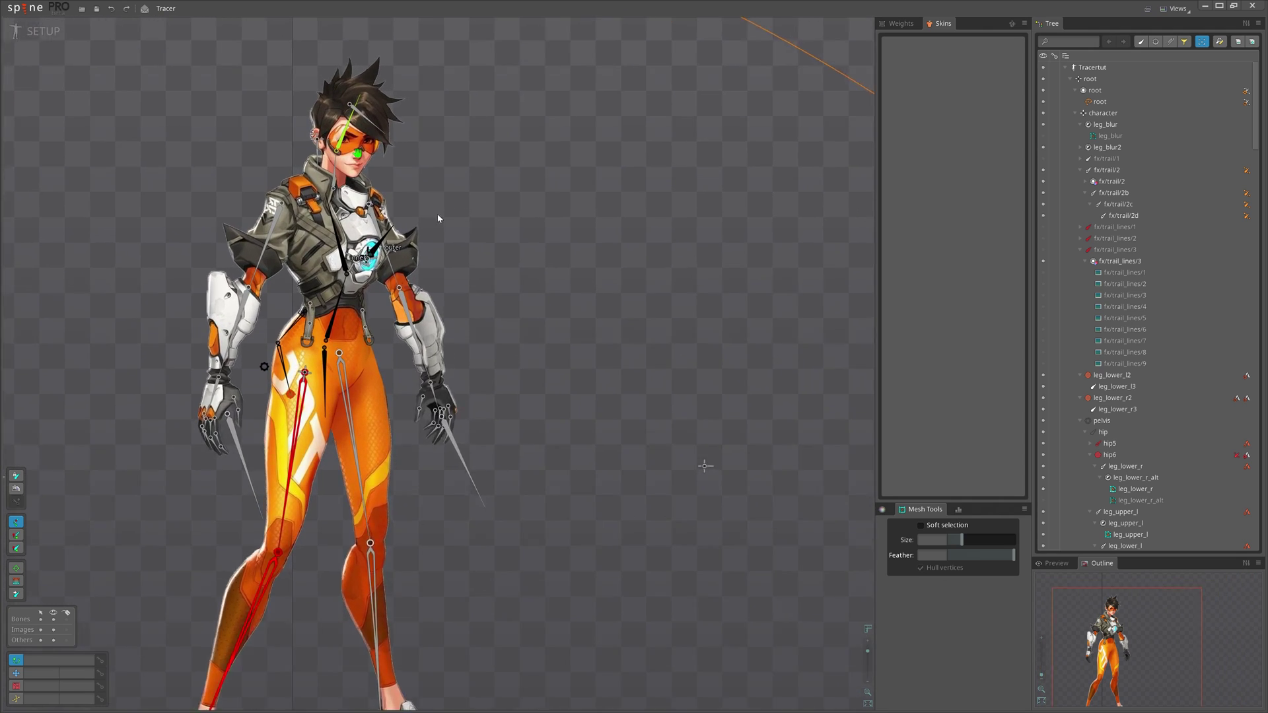
pyautogui.moveTo(619, 295); pyautogui.dragTo(660, 314)
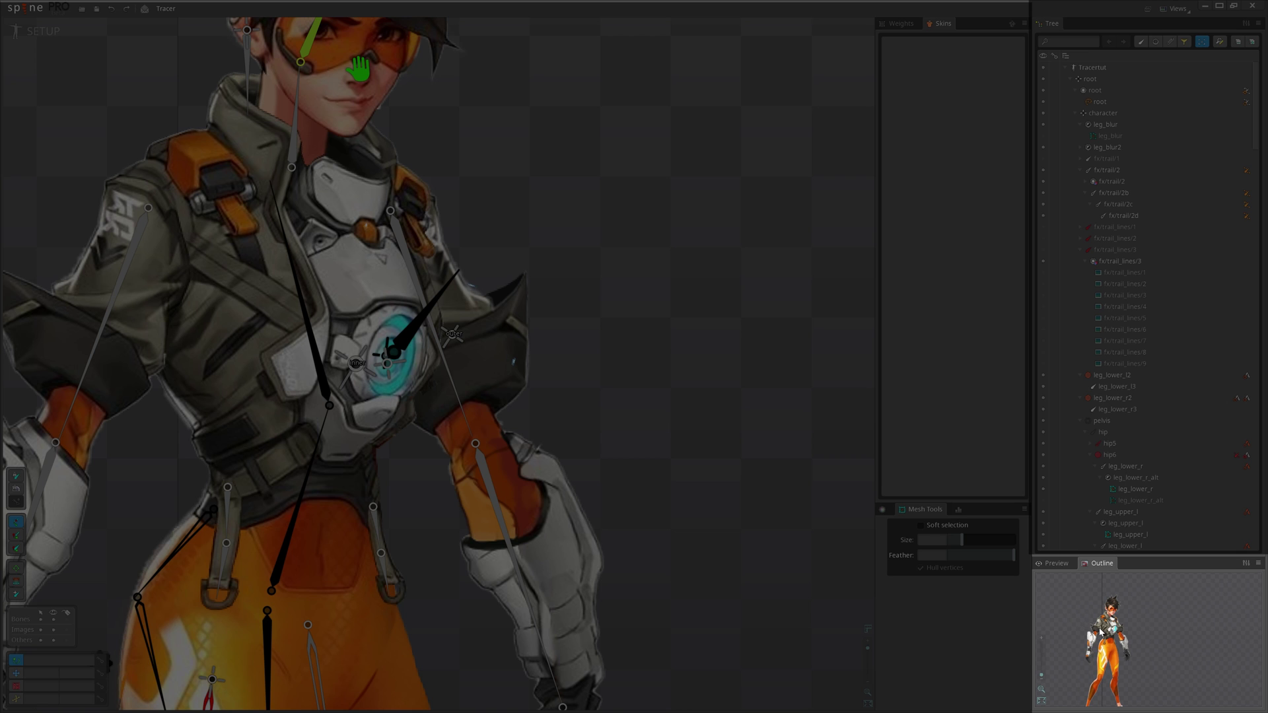
pyautogui.scroll(4, 645, 391)
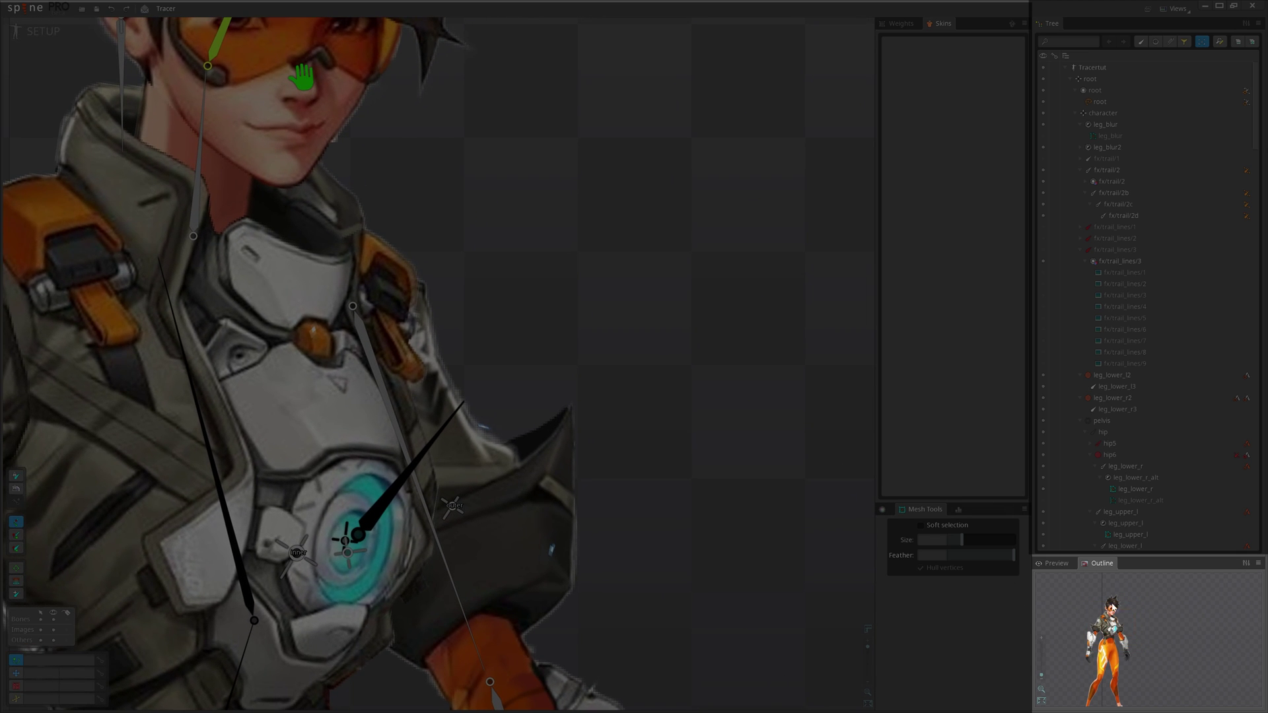
pyautogui.moveTo(1114, 618); pyautogui.dragTo(1101, 657)
pyautogui.scroll(-10, 610, 371)
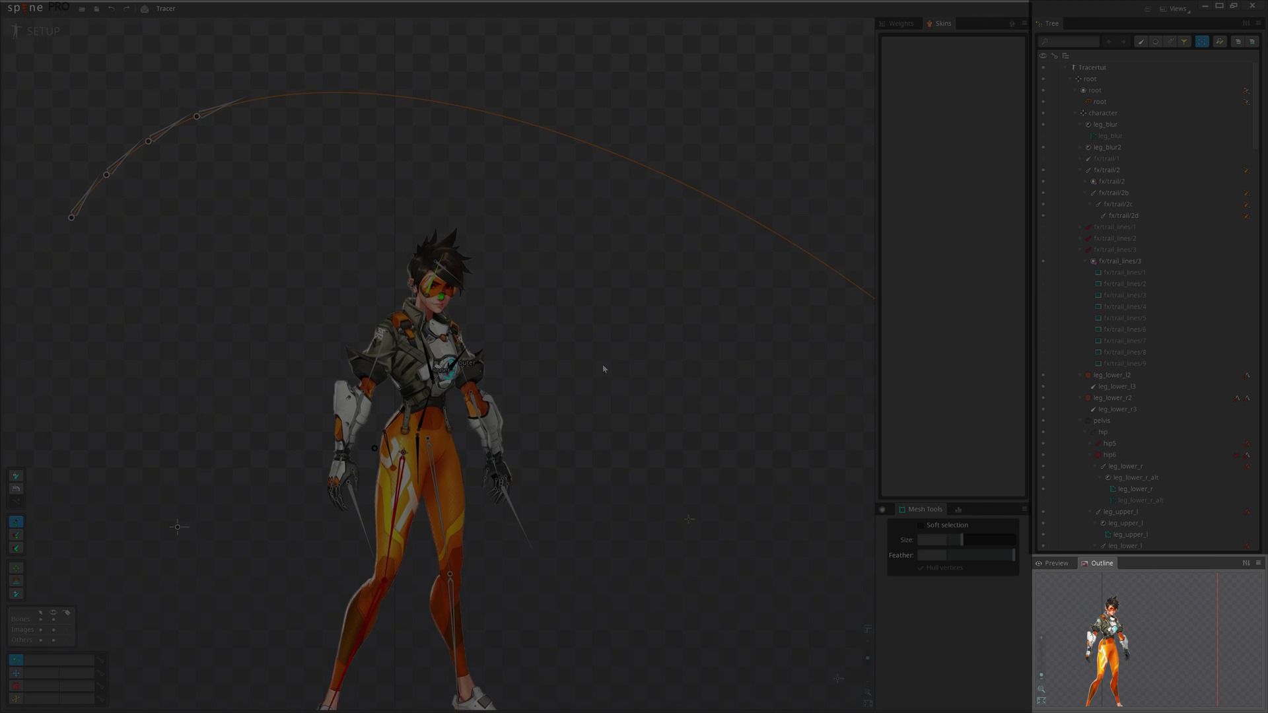
pyautogui.moveTo(603, 369); pyautogui.dragTo(603, 377)
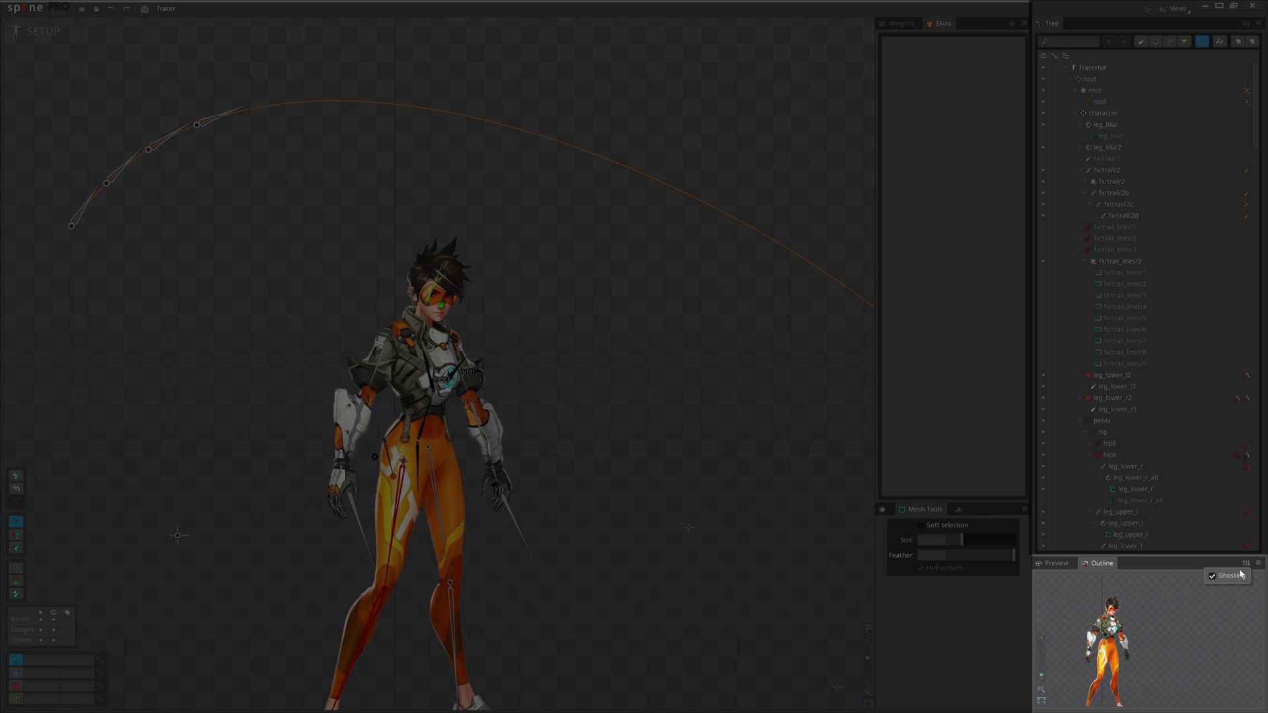
# Switch to Animate mode, play the walk animation, and open the Outline view's settings.
pyautogui.click(43, 31)
pyautogui.scroll(-3, 619, 376)
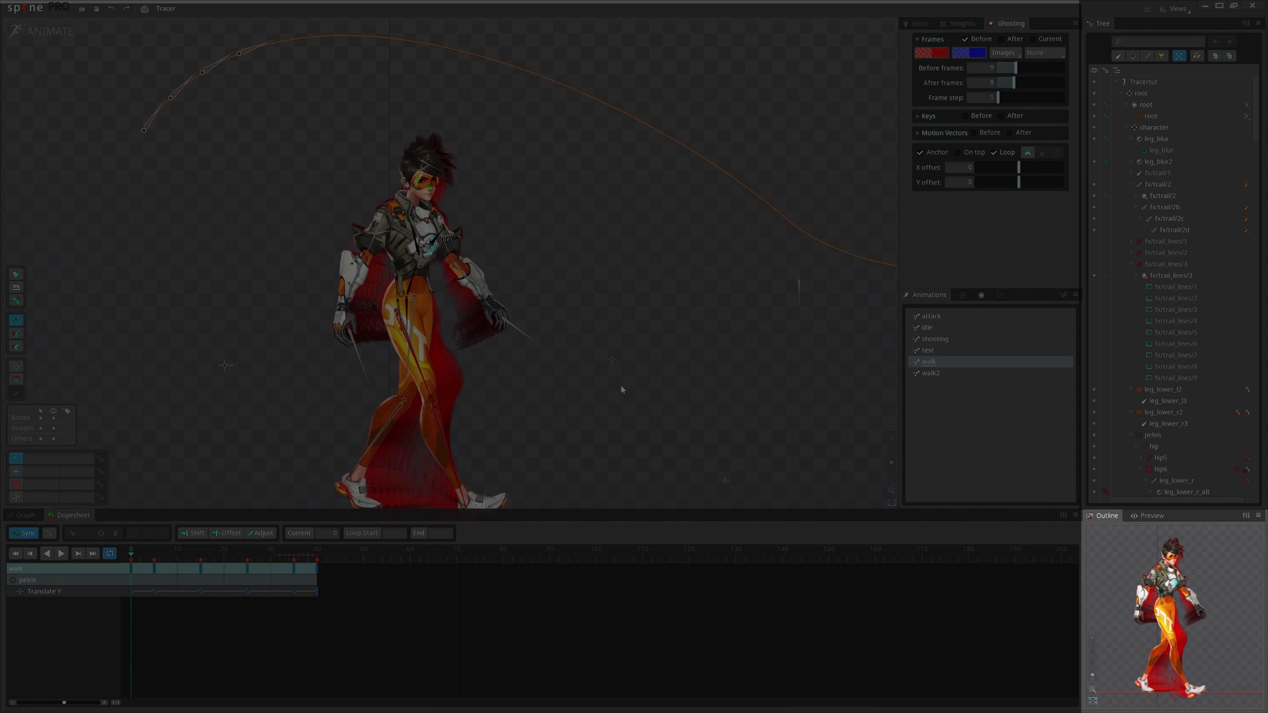
pyautogui.press('d')
pyautogui.click(1247, 517)
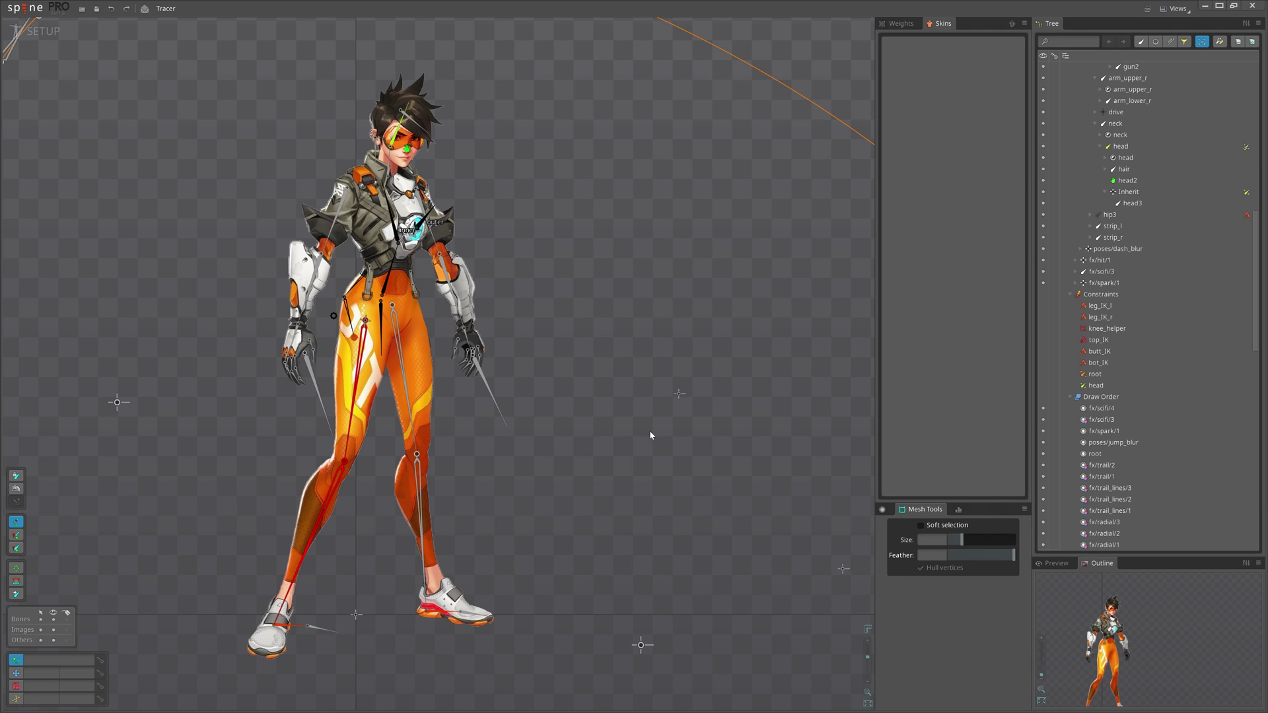
# Store the leg_upper_l and leg_lower_l bones as selection 1 and recall that stored selection.
pyautogui.moveTo(589, 445); pyautogui.dragTo(635, 438)
pyautogui.click(450, 380)
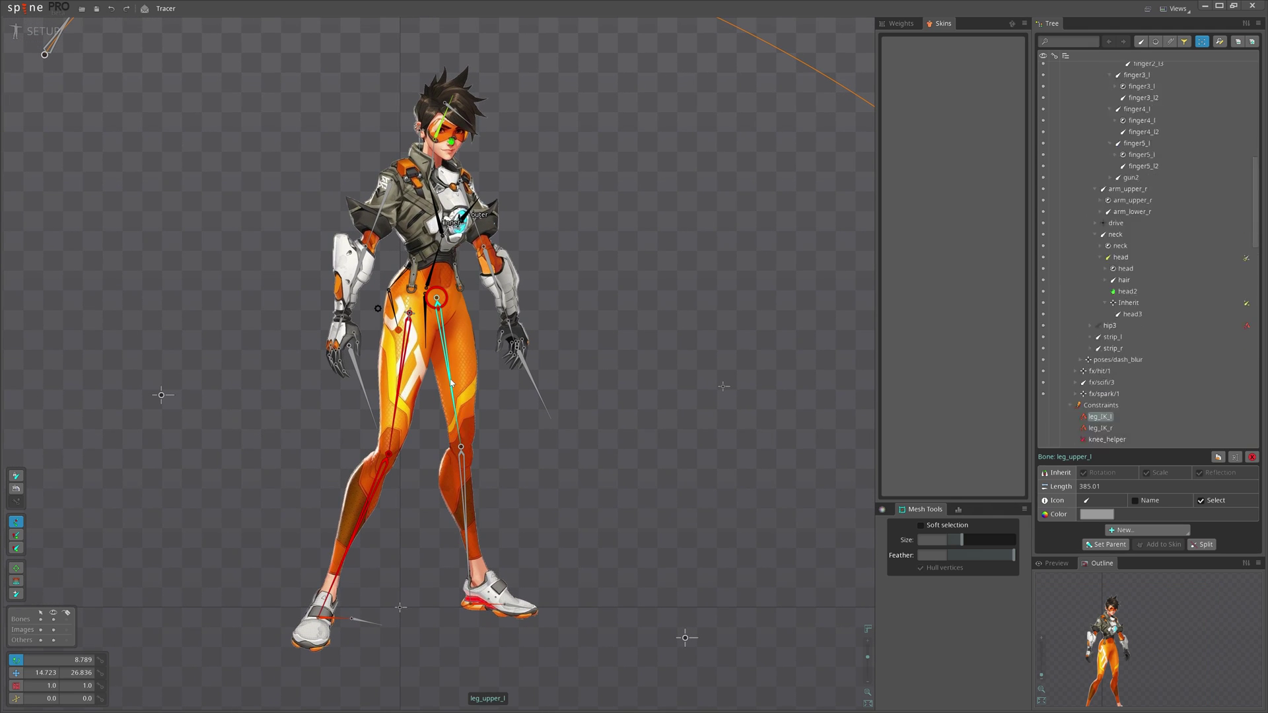
pyautogui.keyDown('ctrl'); pyautogui.click(464, 484); pyautogui.keyUp('ctrl')
pyautogui.hotkey('ctrl', '1')
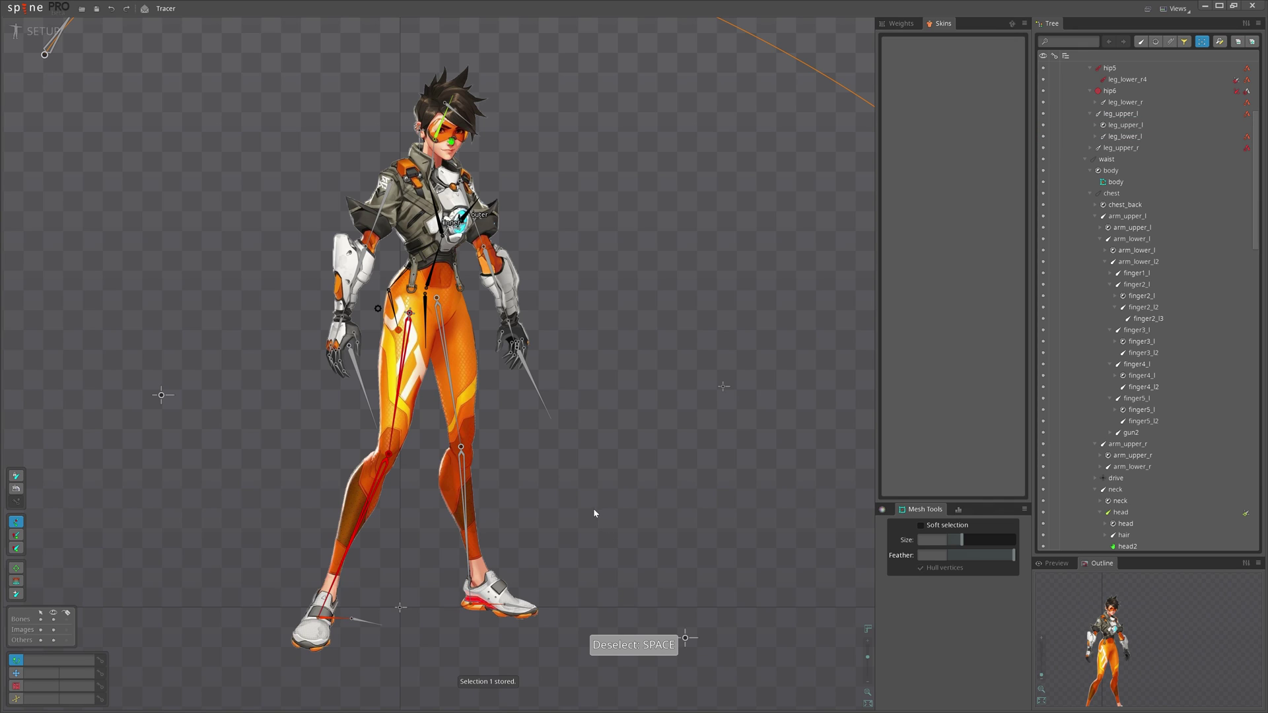
pyautogui.press('1')
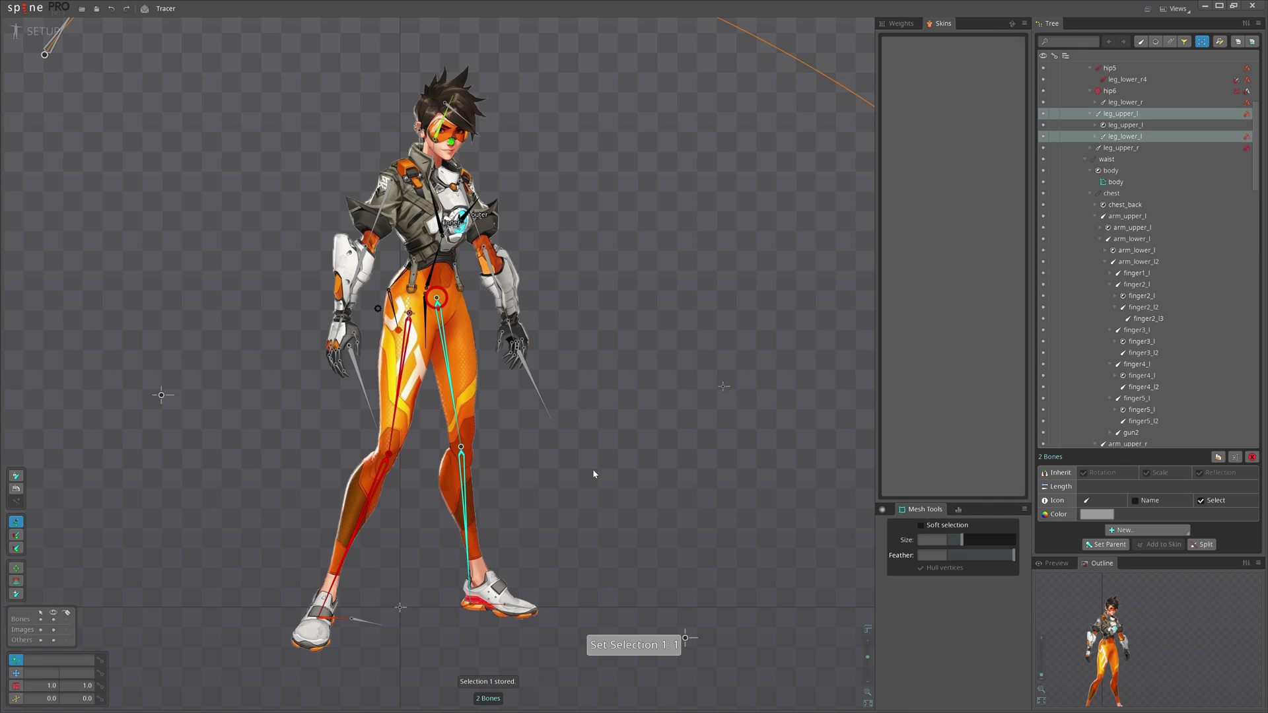
# Select the arm_upper_l and arm_lower_l bones together, and clear the selection.
pyautogui.moveTo(593, 470); pyautogui.dragTo(561, 488)
pyautogui.click(441, 231)
pyautogui.keyDown('ctrl'); pyautogui.click(449, 259); pyautogui.keyUp('ctrl')
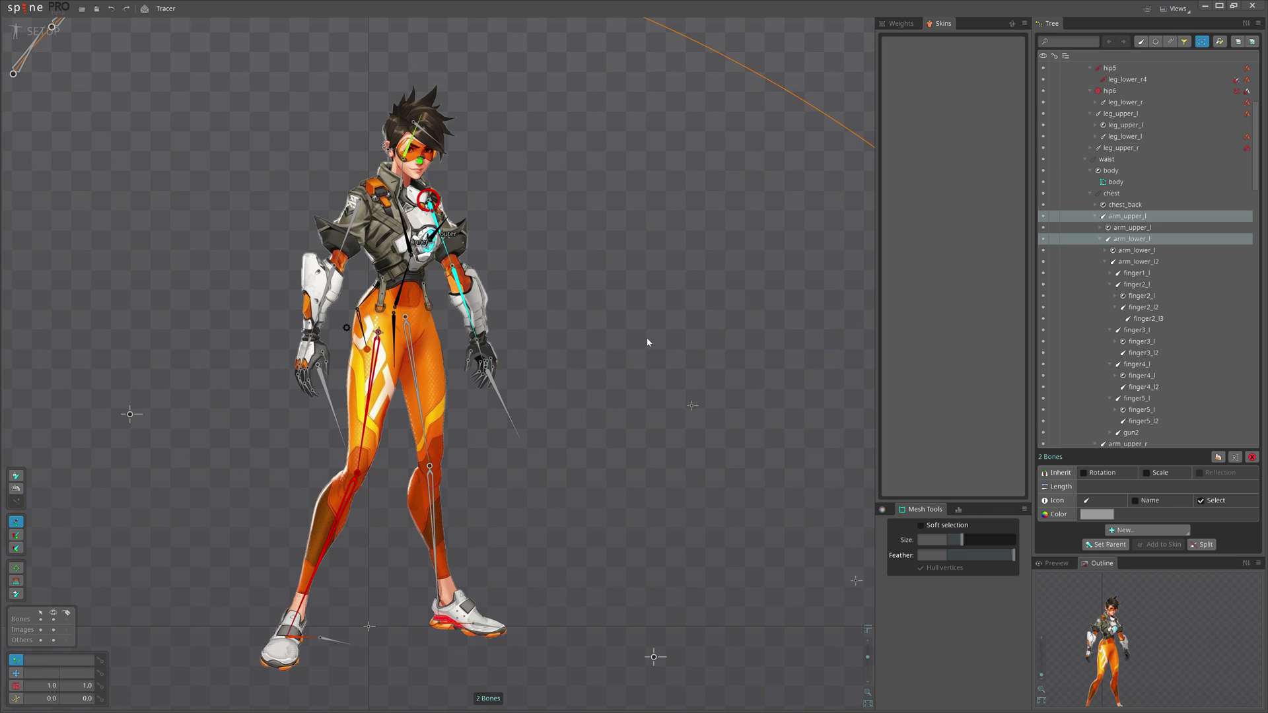
pyautogui.press('space')
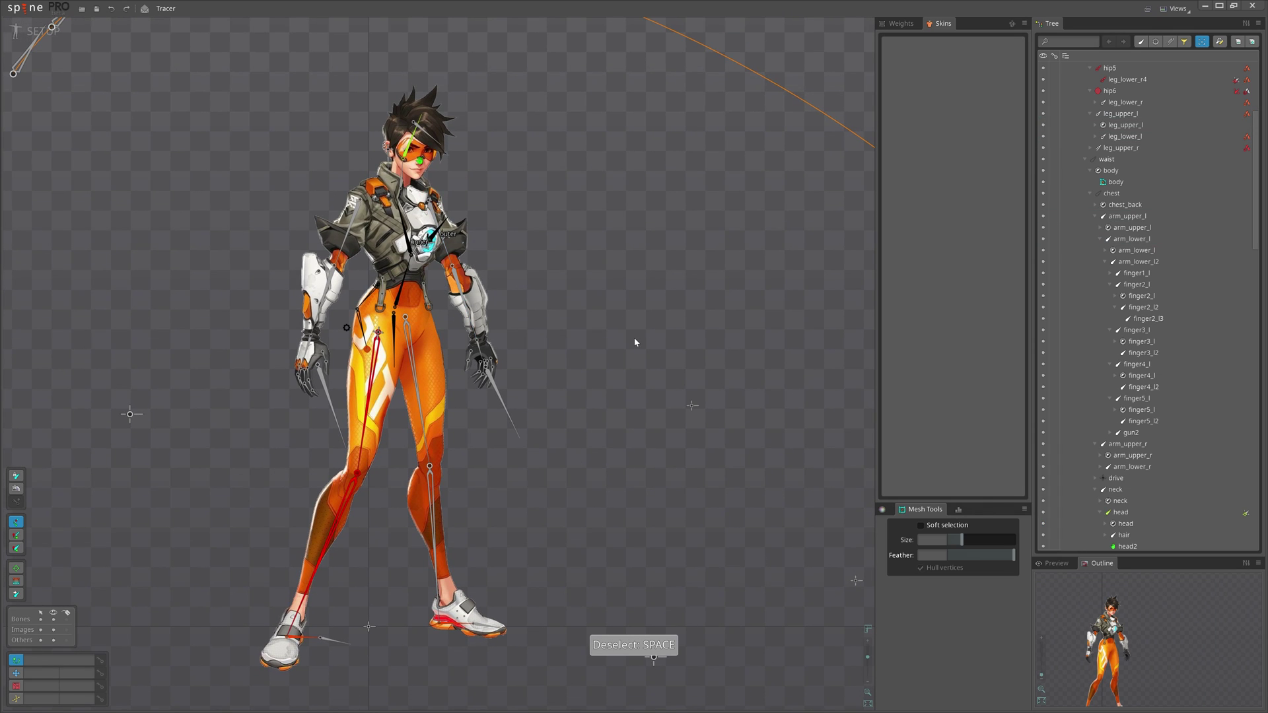
# Step back and forth through the previous and next selections, and deselect everything.
pyautogui.press('pageup')
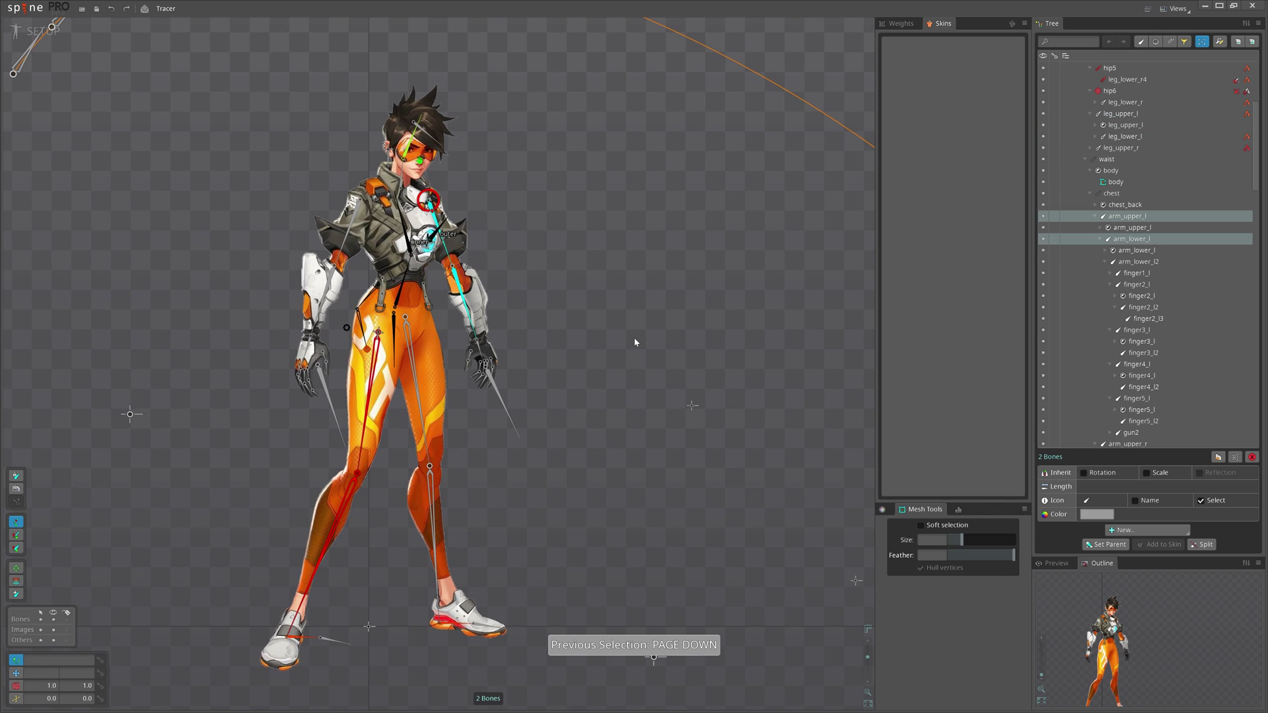
pyautogui.press('pagedown')
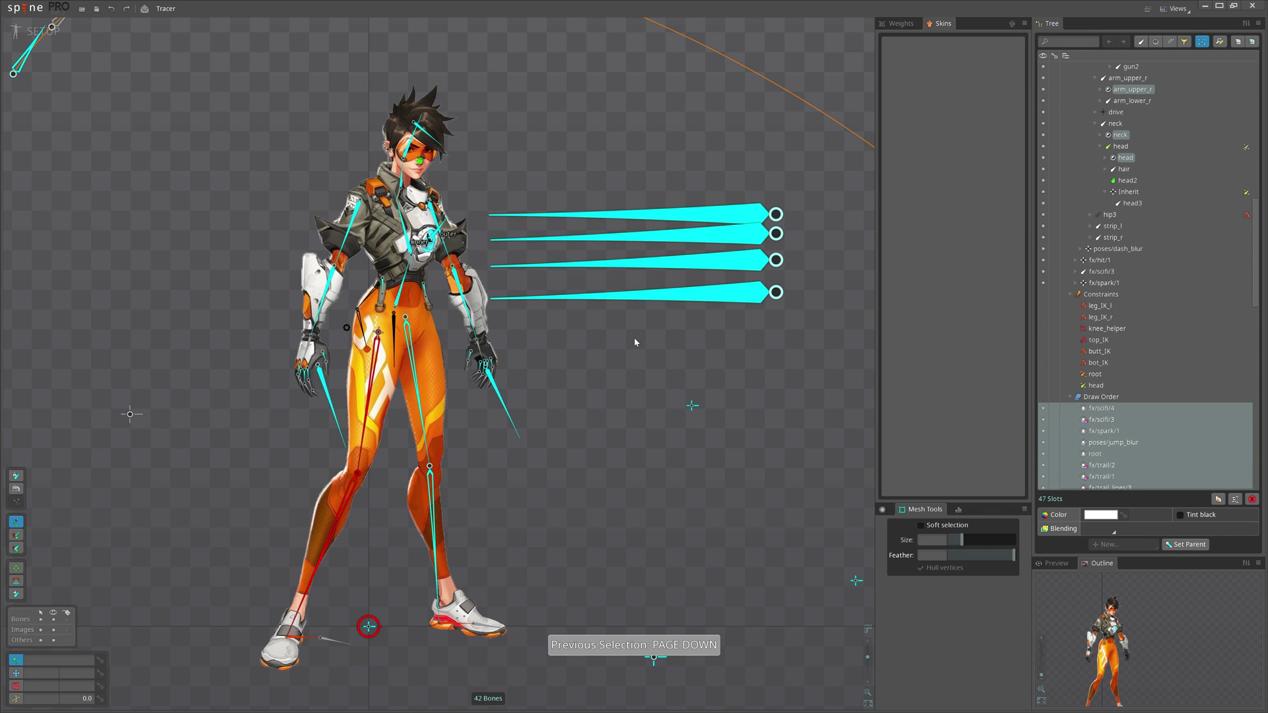
pyautogui.press('pageup')
pyautogui.press('pagedown')
pyautogui.moveTo(563, 407)
pyautogui.mouseDown()
pyautogui.moveTo(579, 396)
pyautogui.moveTo(578, 409)
pyautogui.mouseUp()
pyautogui.press('space')
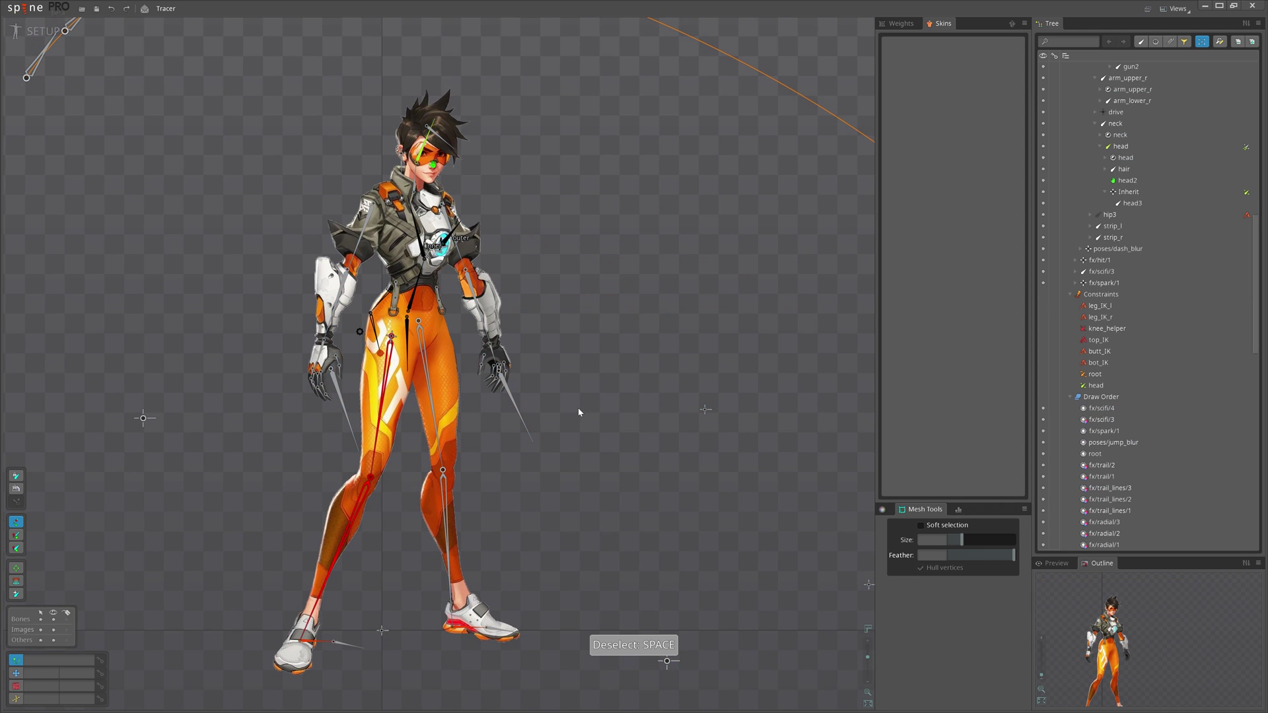
# Deselect the fx/anticipation/1 mesh.
pyautogui.moveTo(579, 410); pyautogui.dragTo(593, 409)
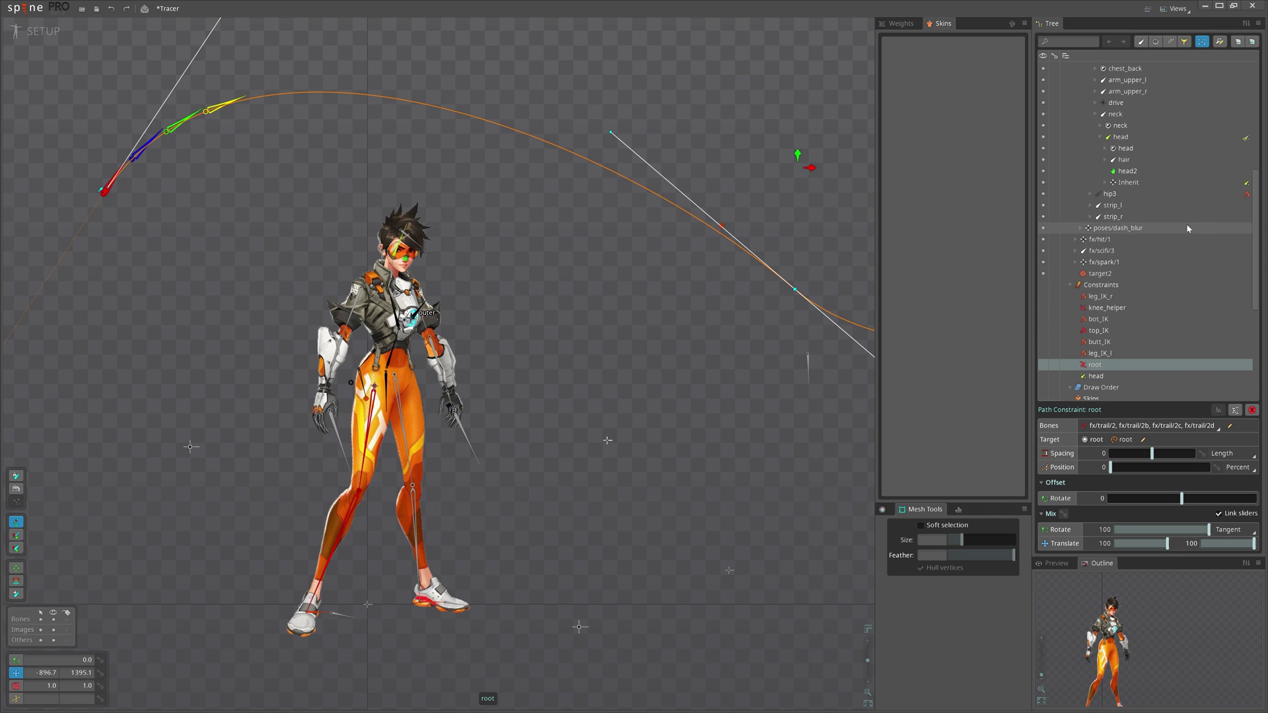
pyautogui.scroll(-1, 1142, 142)
pyautogui.scroll(5, 1152, 231)
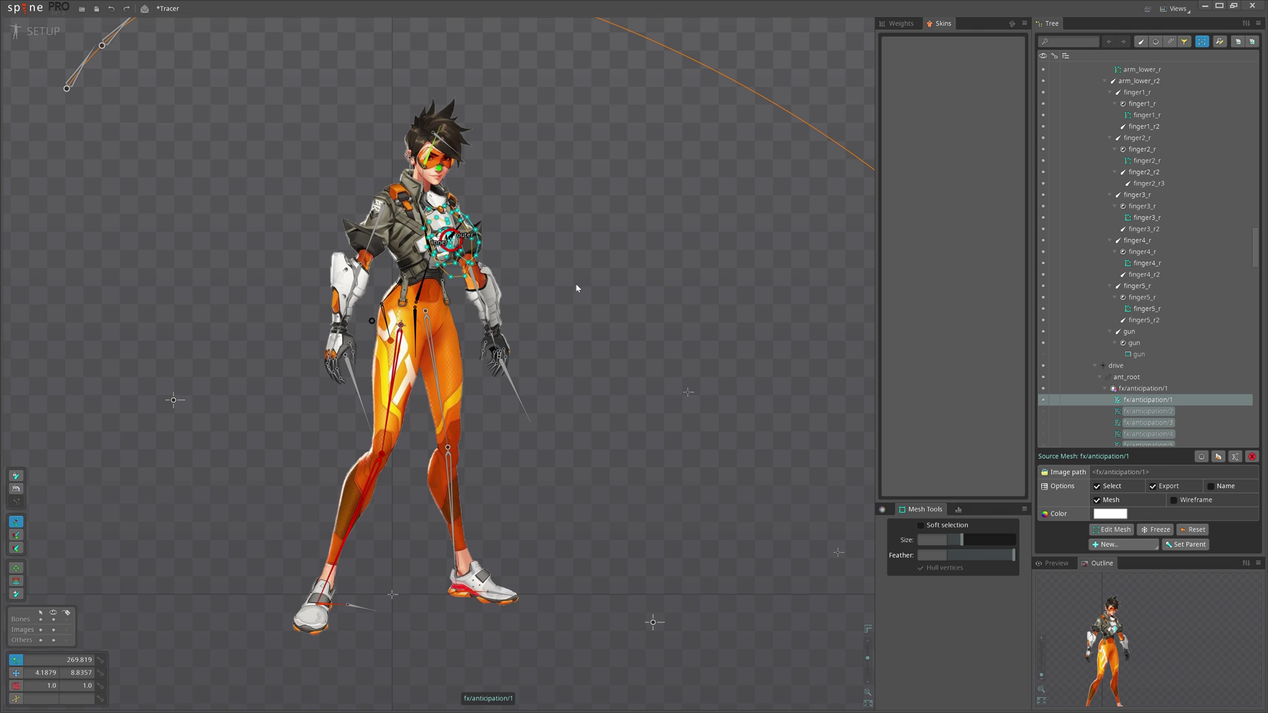
pyautogui.click(576, 289)
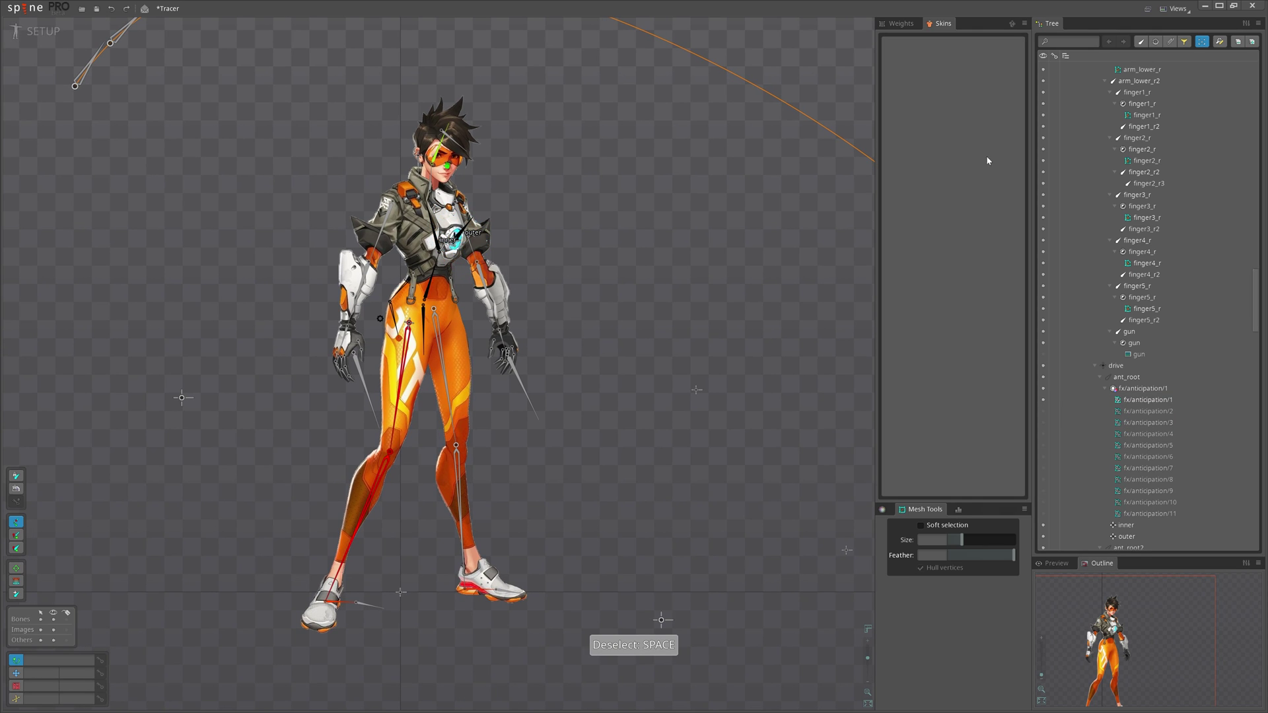
# Filter the tree to slots and search it for "arm".
pyautogui.click(1185, 43)
pyautogui.click(1185, 43)
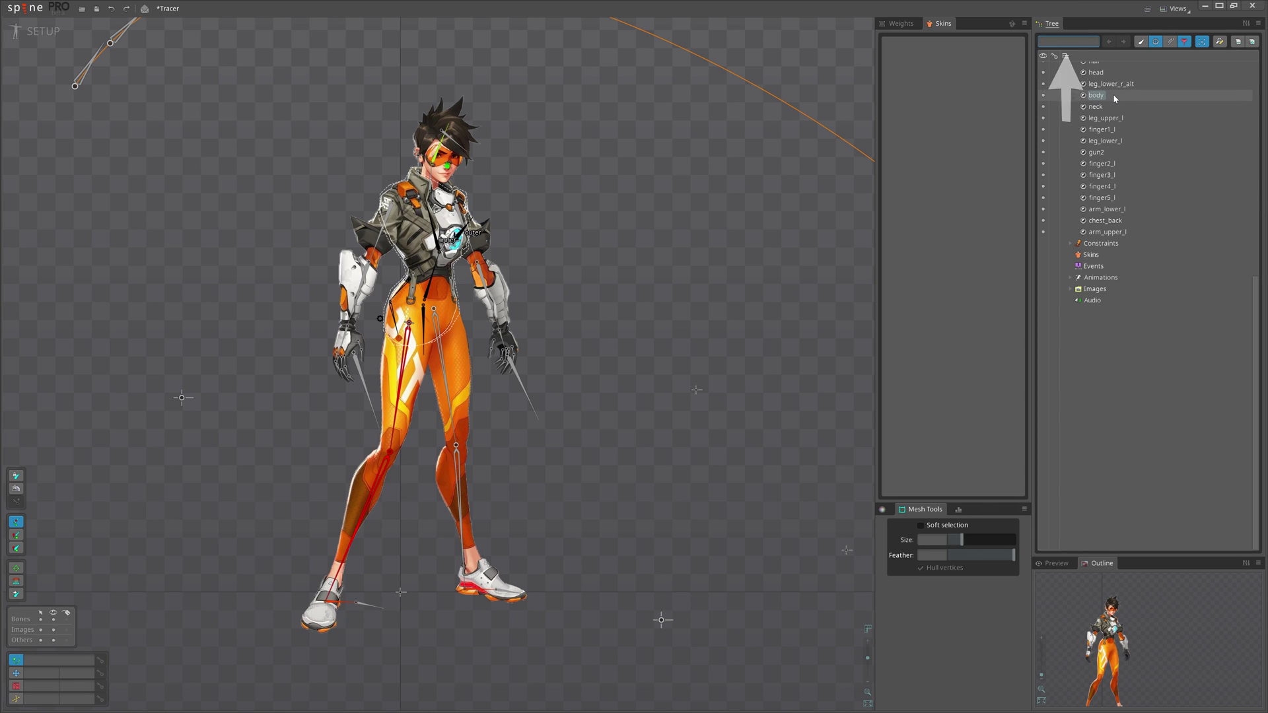
pyautogui.write('arm')
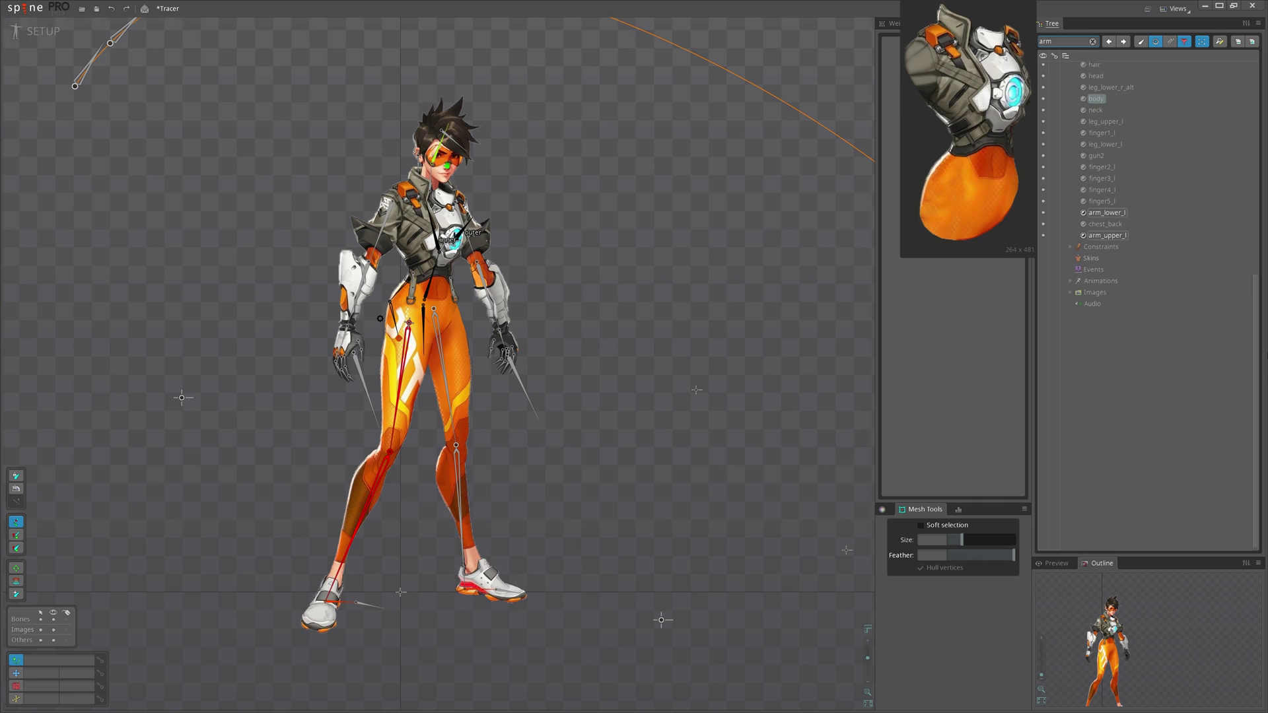
pyautogui.scroll(9, 1178, 241)
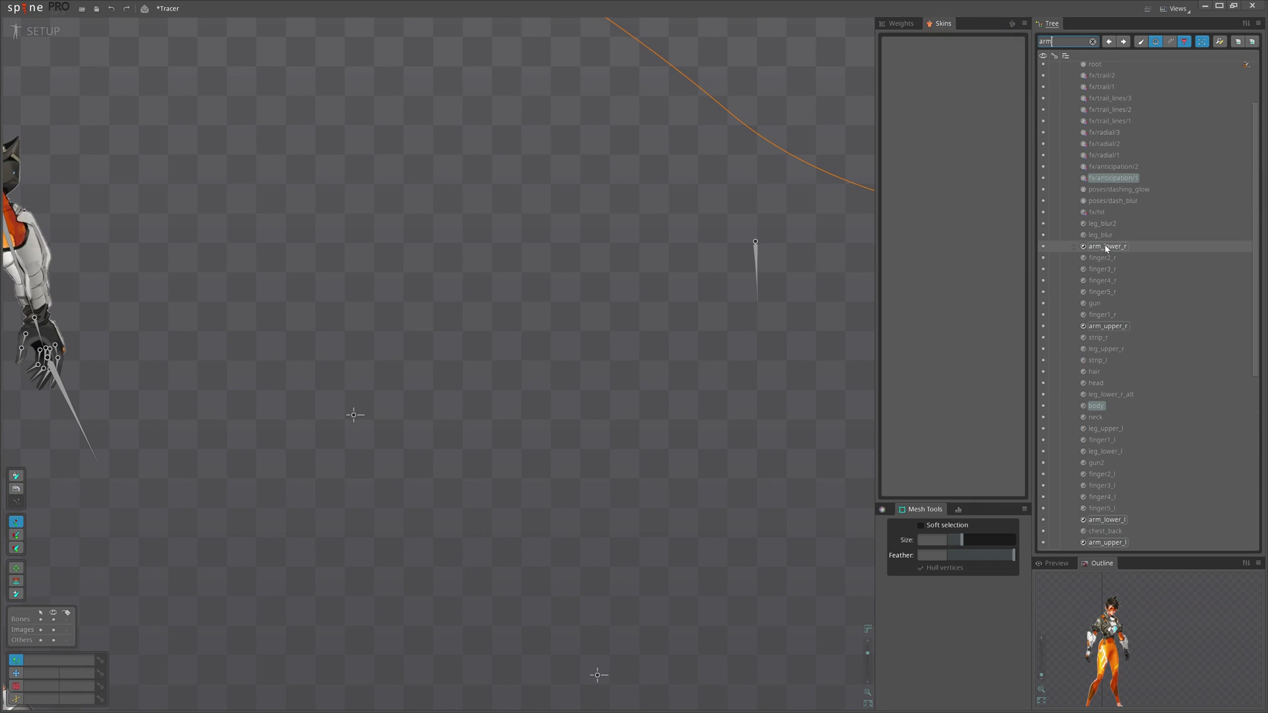
pyautogui.scroll(-5, 501, 371)
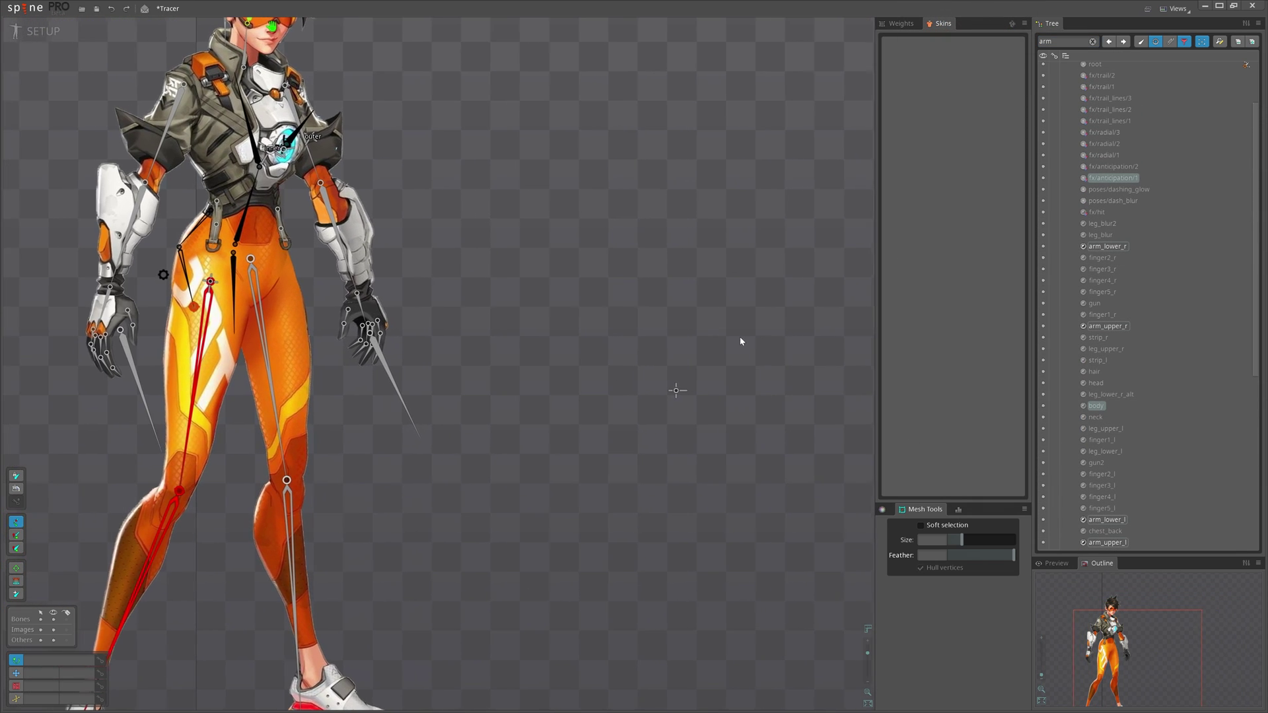
pyautogui.scroll(-1, 1131, 282)
pyautogui.scroll(3, 1131, 280)
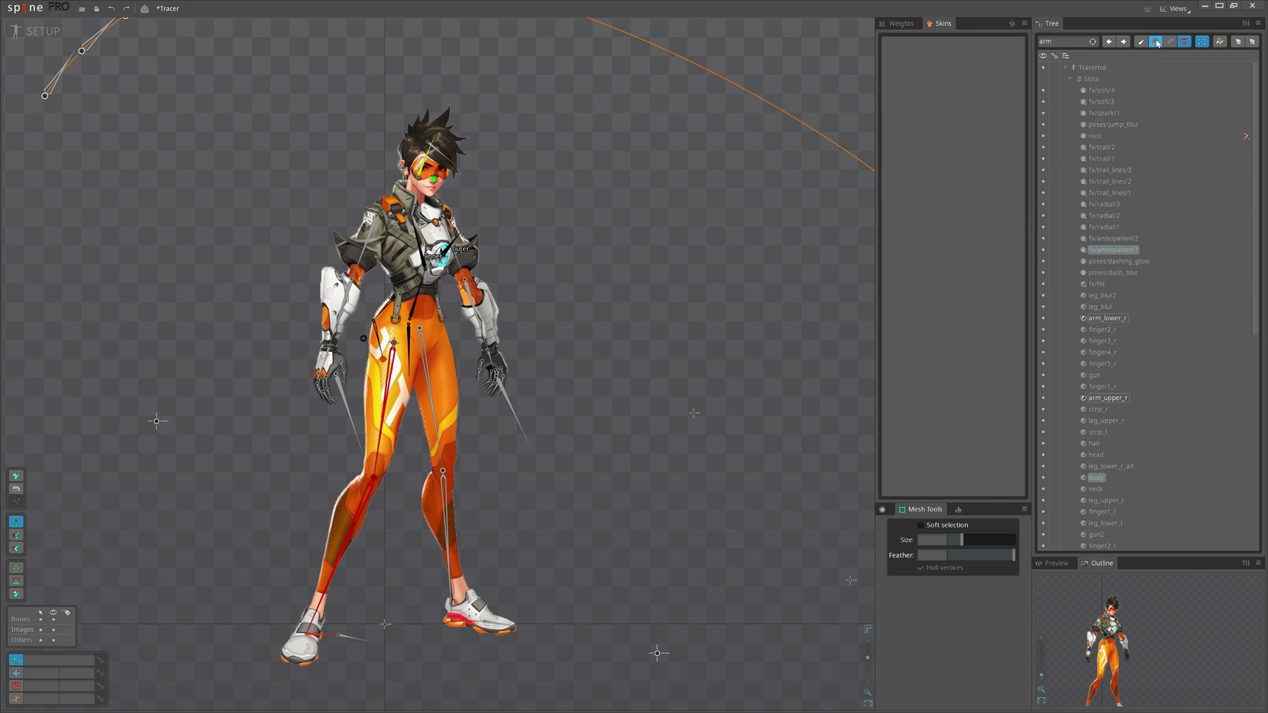
# Enable Text search filters in the tree's filter options so the search term narrows the listed nodes.
pyautogui.click(1185, 41)
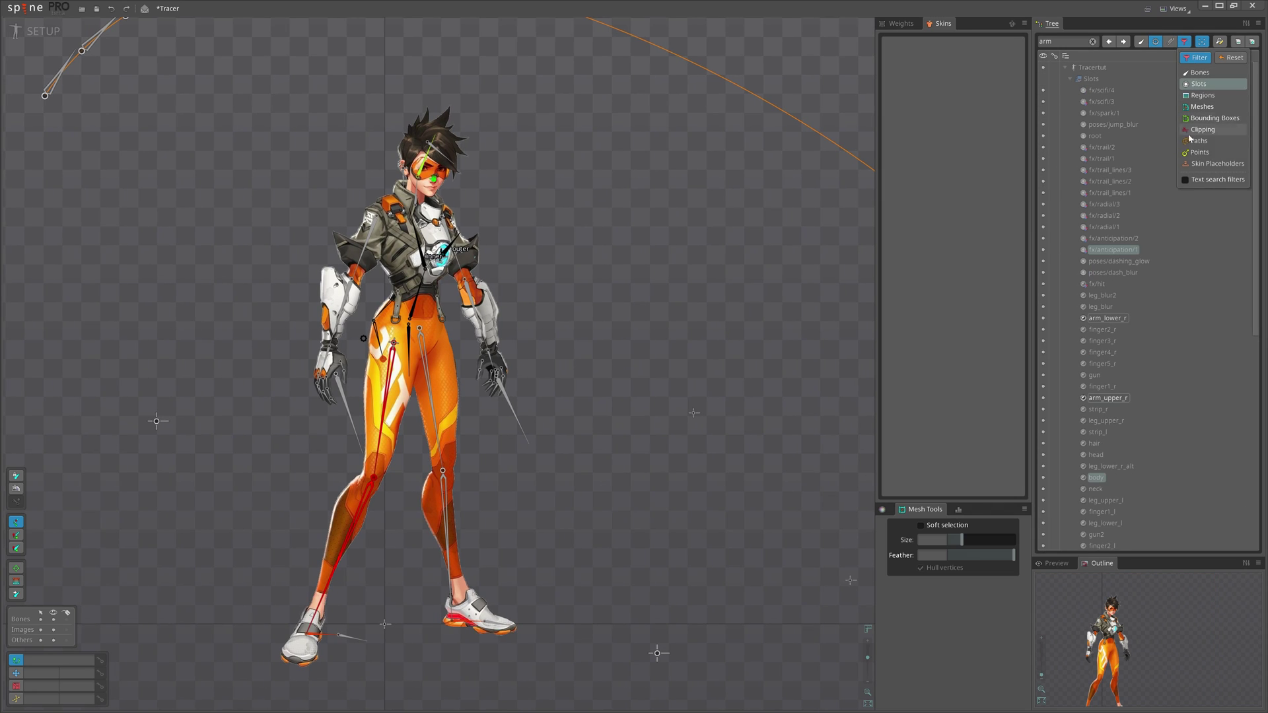
pyautogui.click(1211, 182)
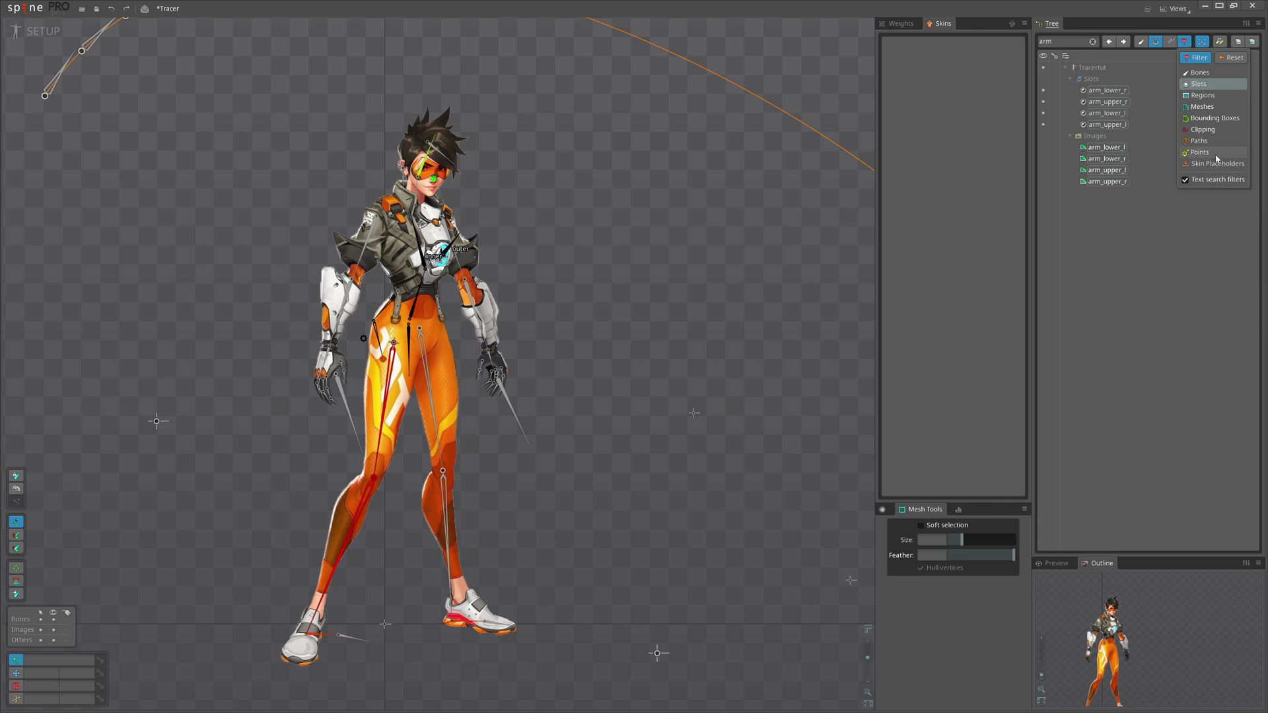
pyautogui.click(1144, 255)
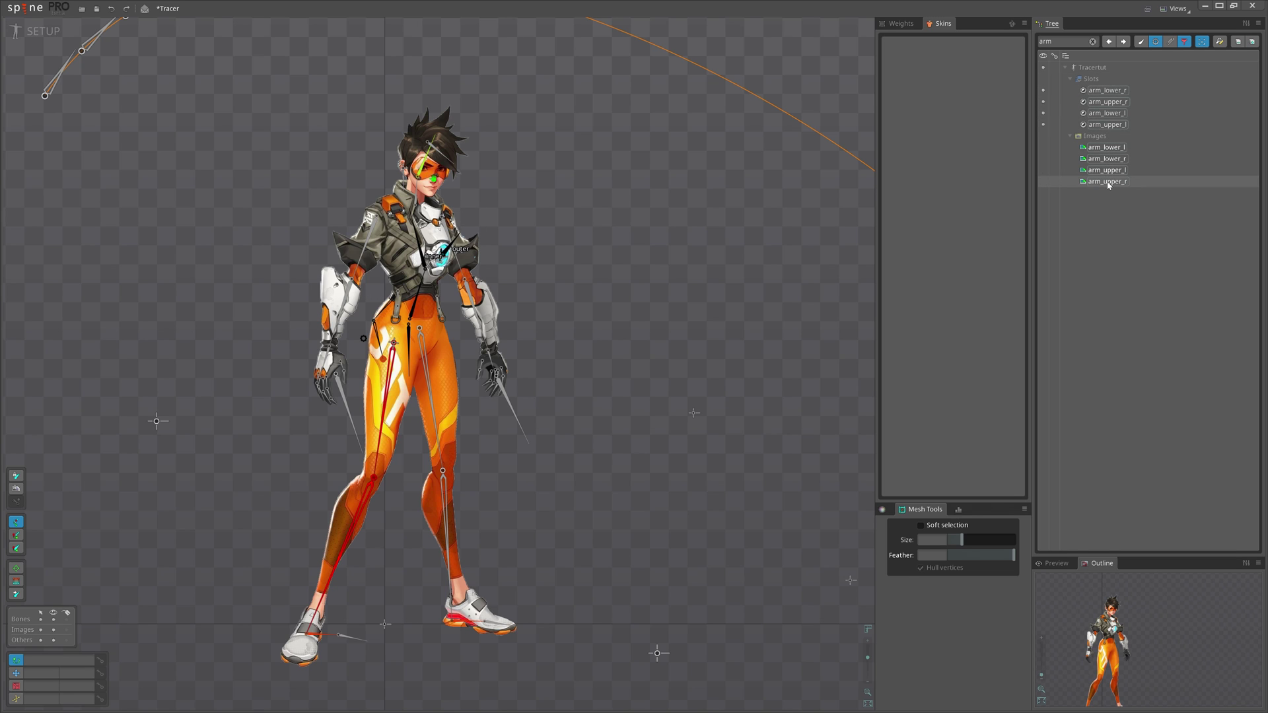
# Turn off the tree's filter.
pyautogui.click(1185, 42)
pyautogui.moveTo(654, 328); pyautogui.dragTo(712, 289)
pyautogui.scroll(-1, 712, 289)
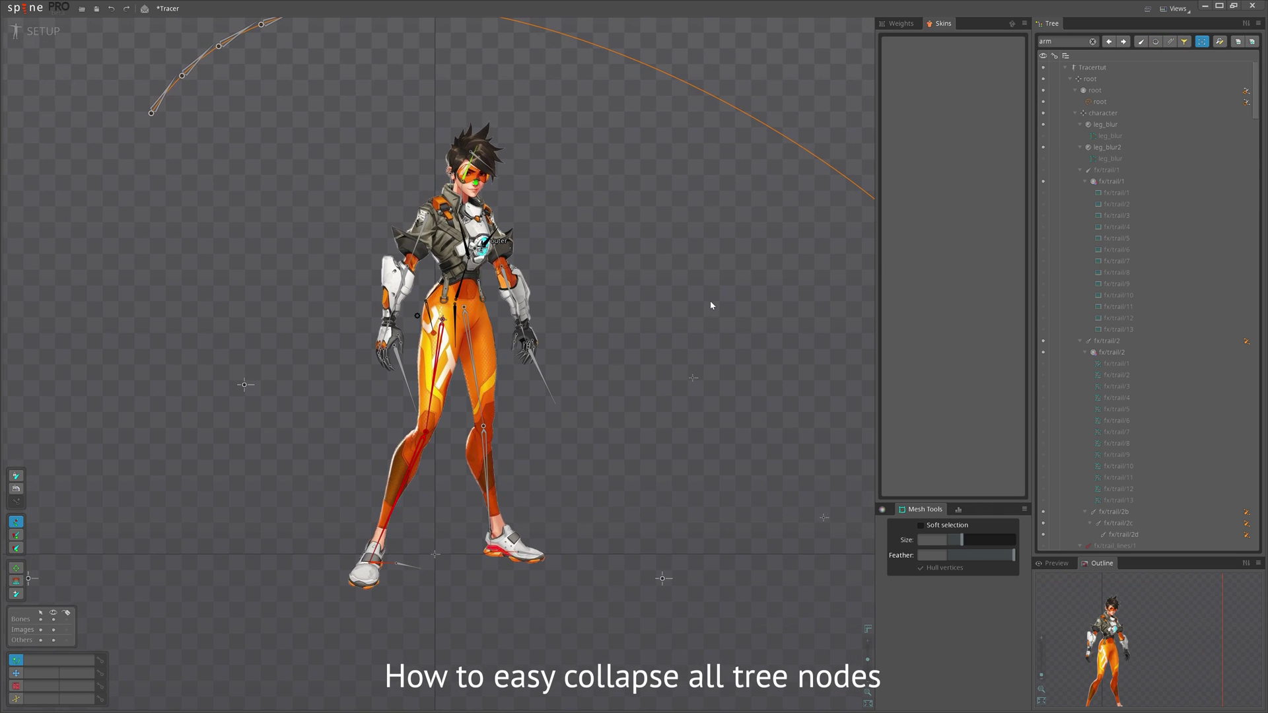
# Select the neck bone in the unfiltered tree.
pyautogui.scroll(-1, 1155, 329)
pyautogui.click(1166, 273)
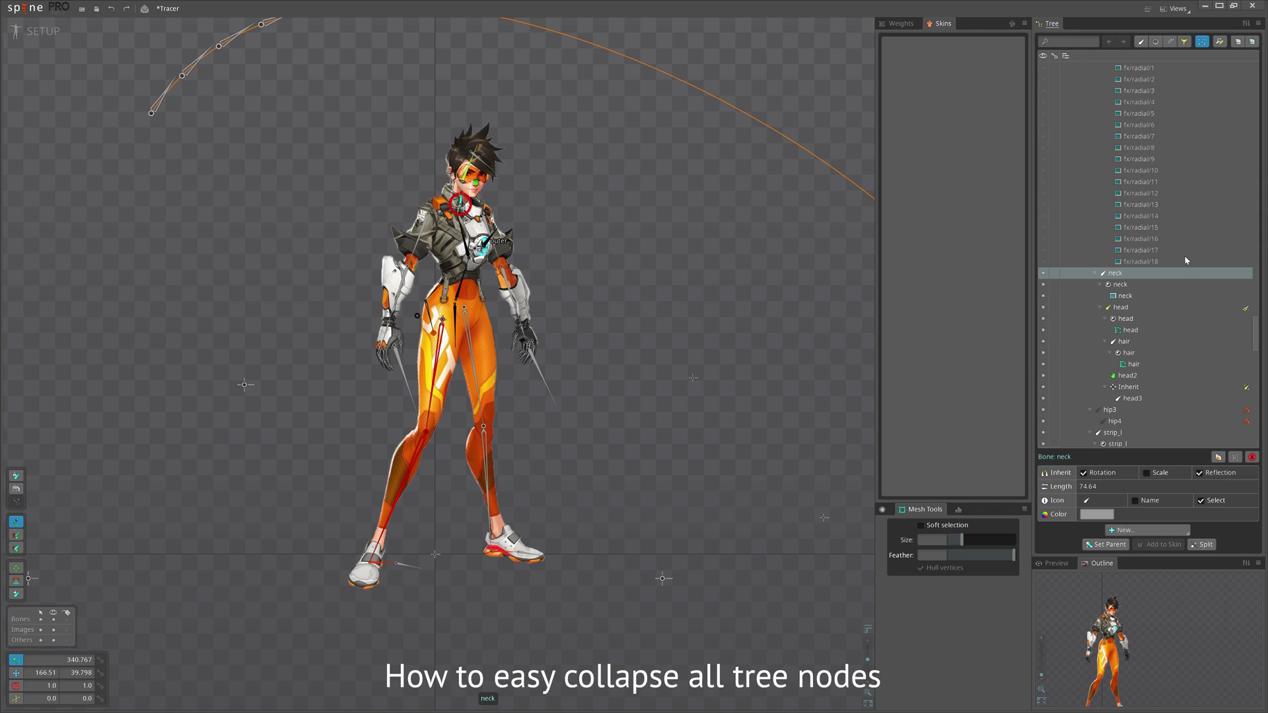
# Collapse and re-expand the child nodes of the neck bone, and do the same for the entire tree.
pyautogui.click(1239, 41)
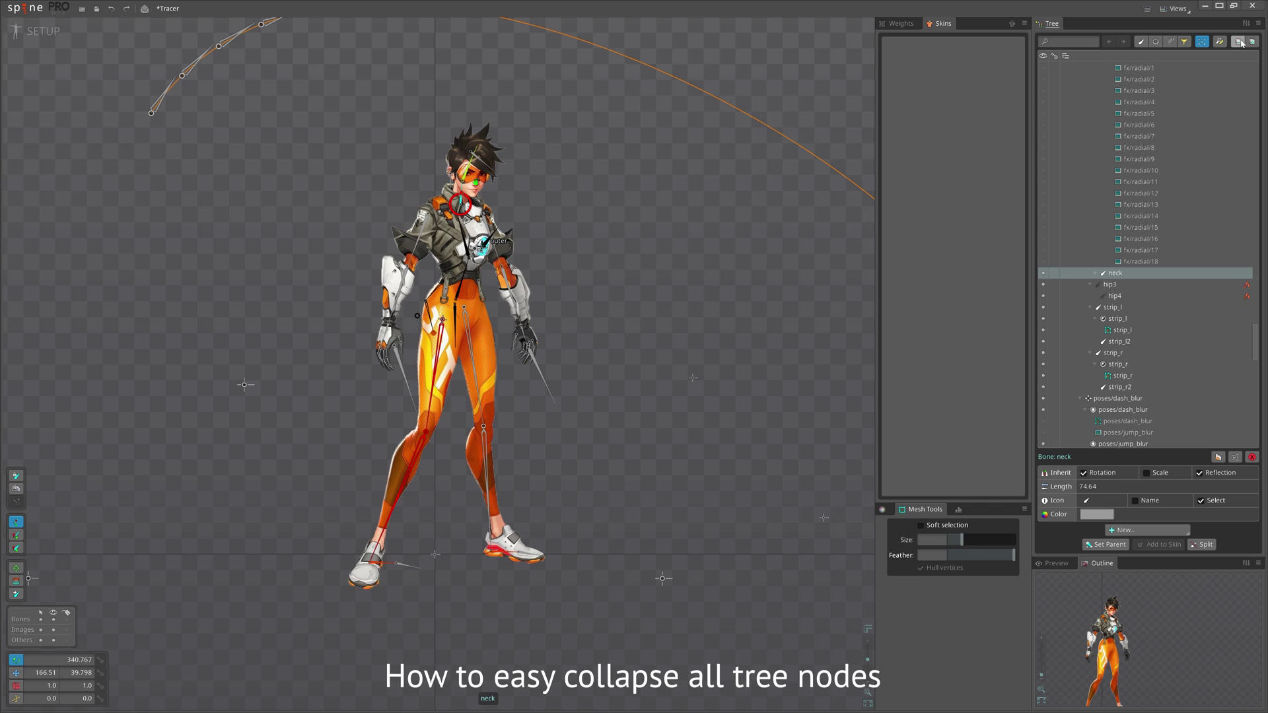
pyautogui.click(1251, 43)
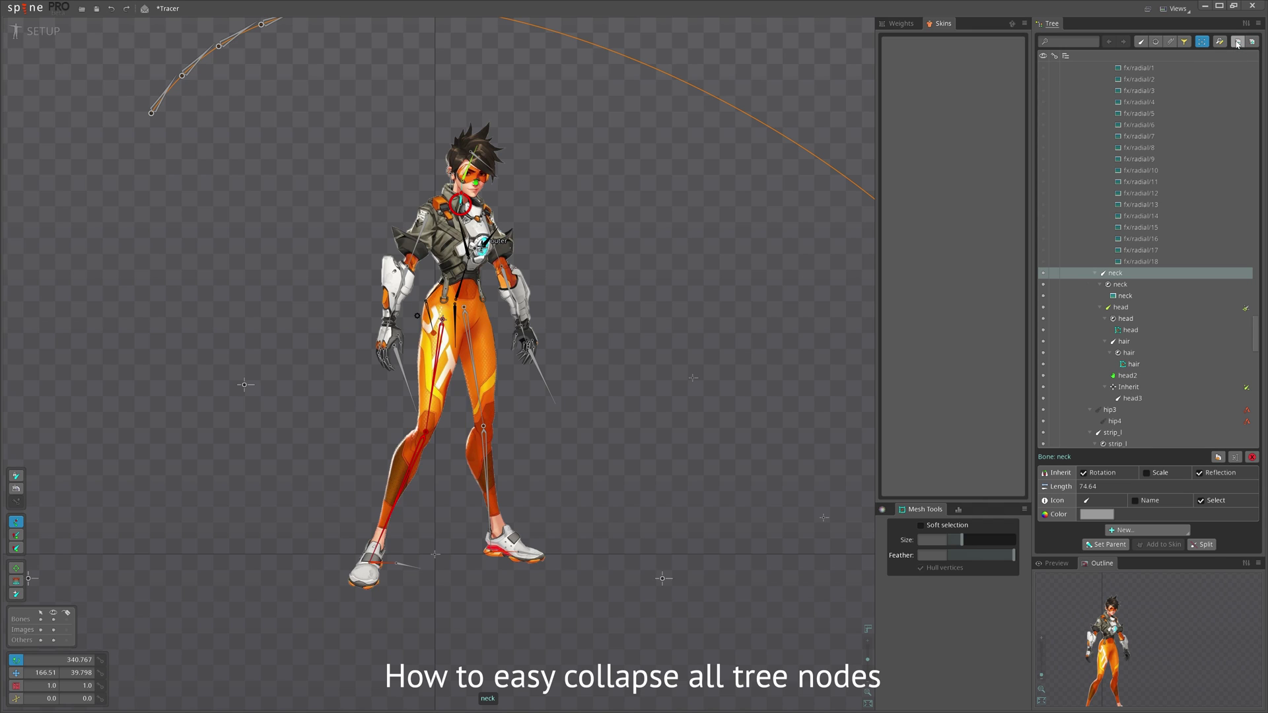
pyautogui.click(1238, 42)
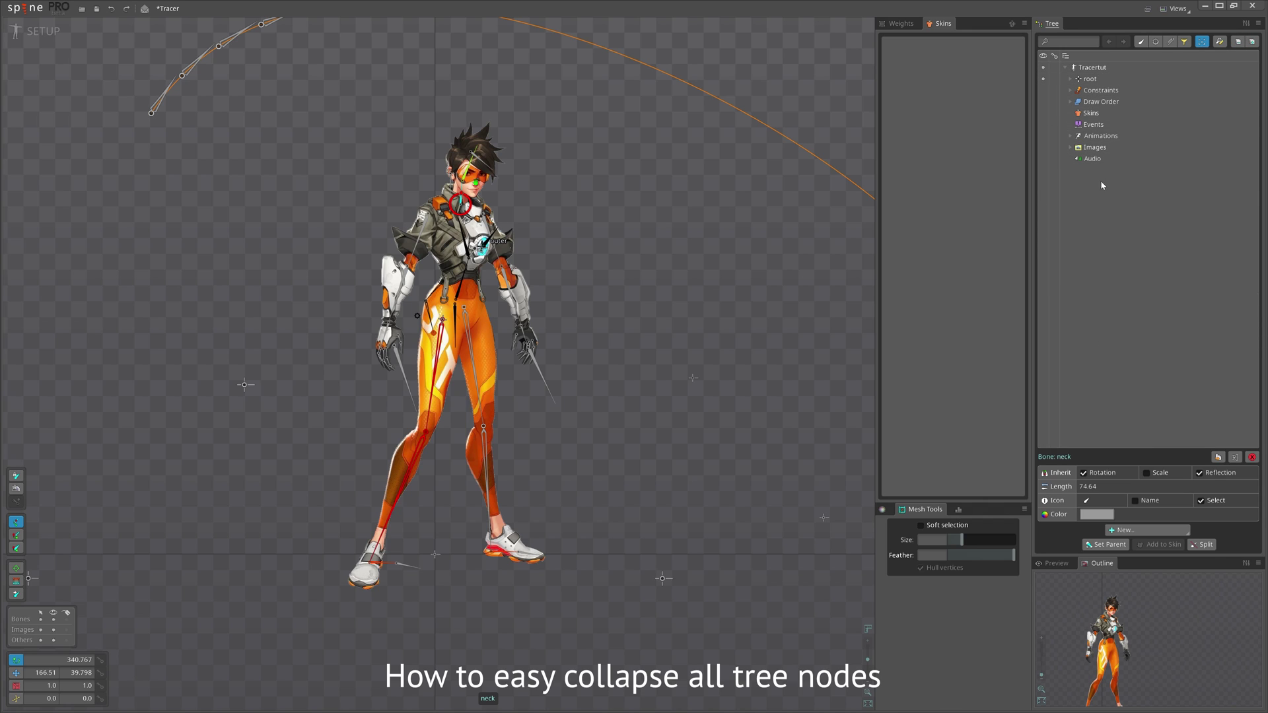
pyautogui.click(1252, 42)
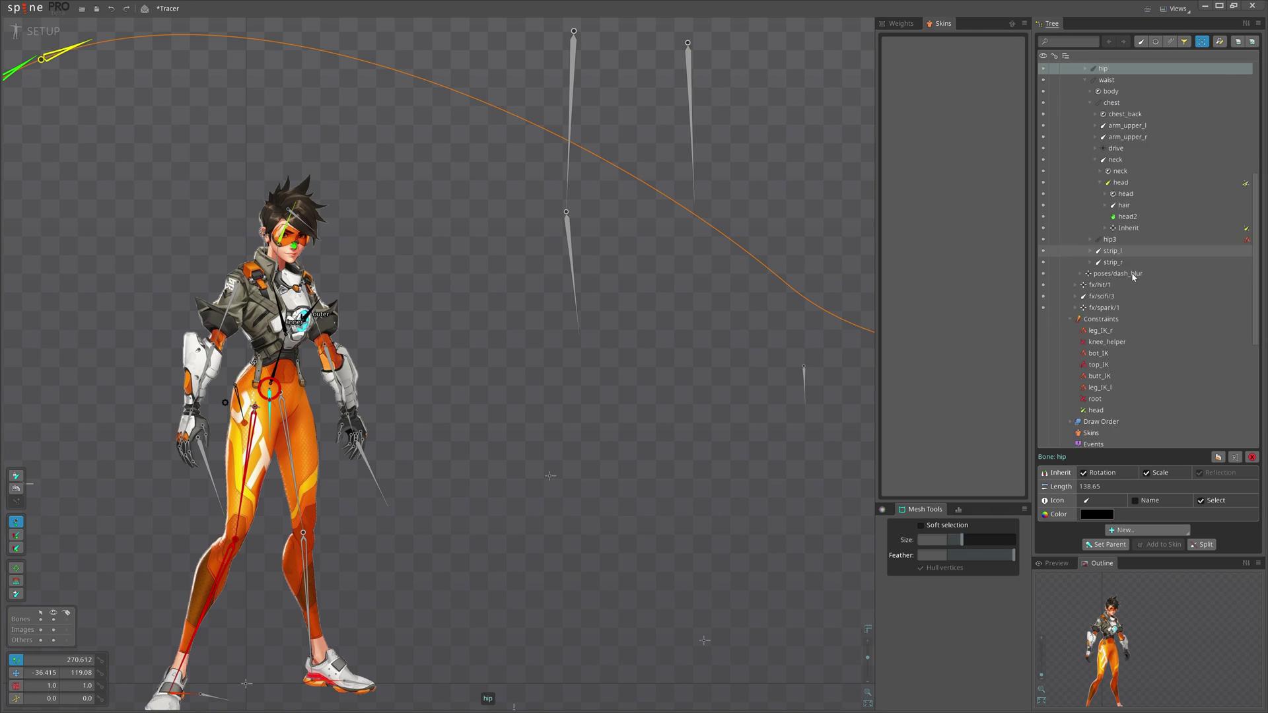
# Select the leg_IK_r constraint, the Constraints node and the top_IK constraint in turn in the tree.
pyautogui.scroll(-4, 1136, 274)
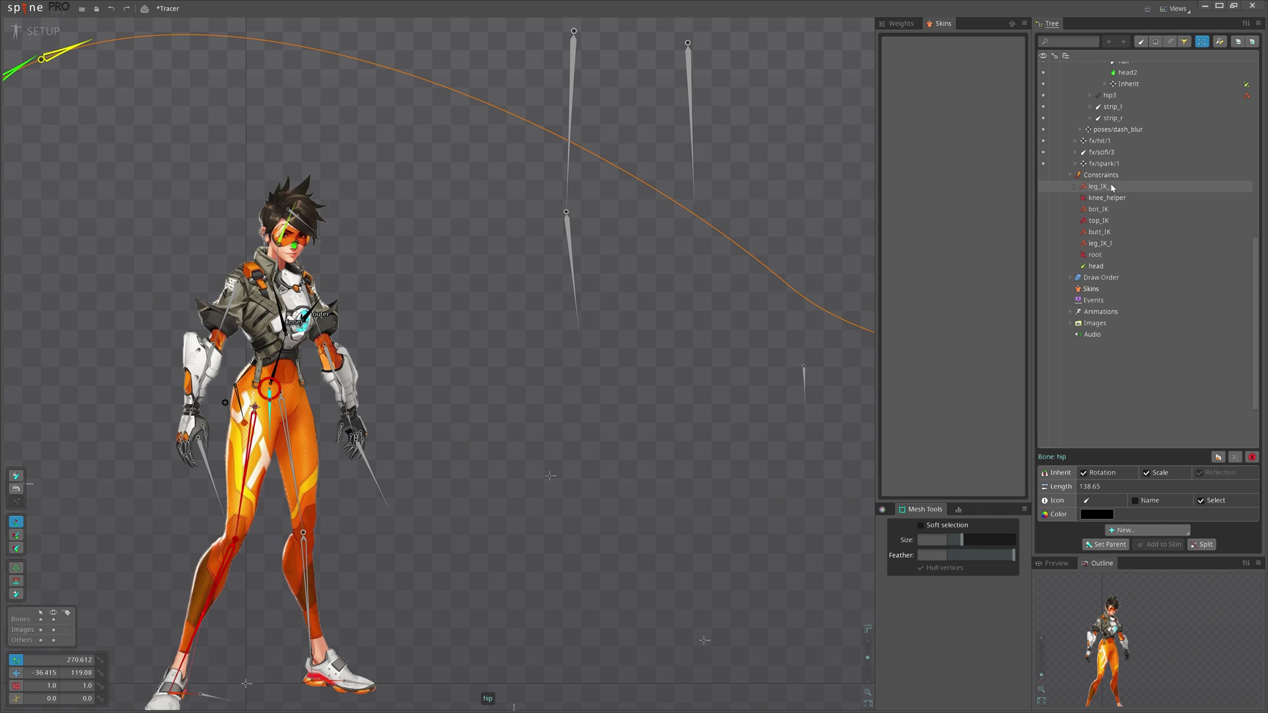
pyautogui.click(1111, 187)
pyautogui.moveTo(1110, 204)
pyautogui.mouseDown()
pyautogui.moveTo(1103, 247)
pyautogui.moveTo(1109, 204)
pyautogui.mouseUp()
pyautogui.click(1115, 175)
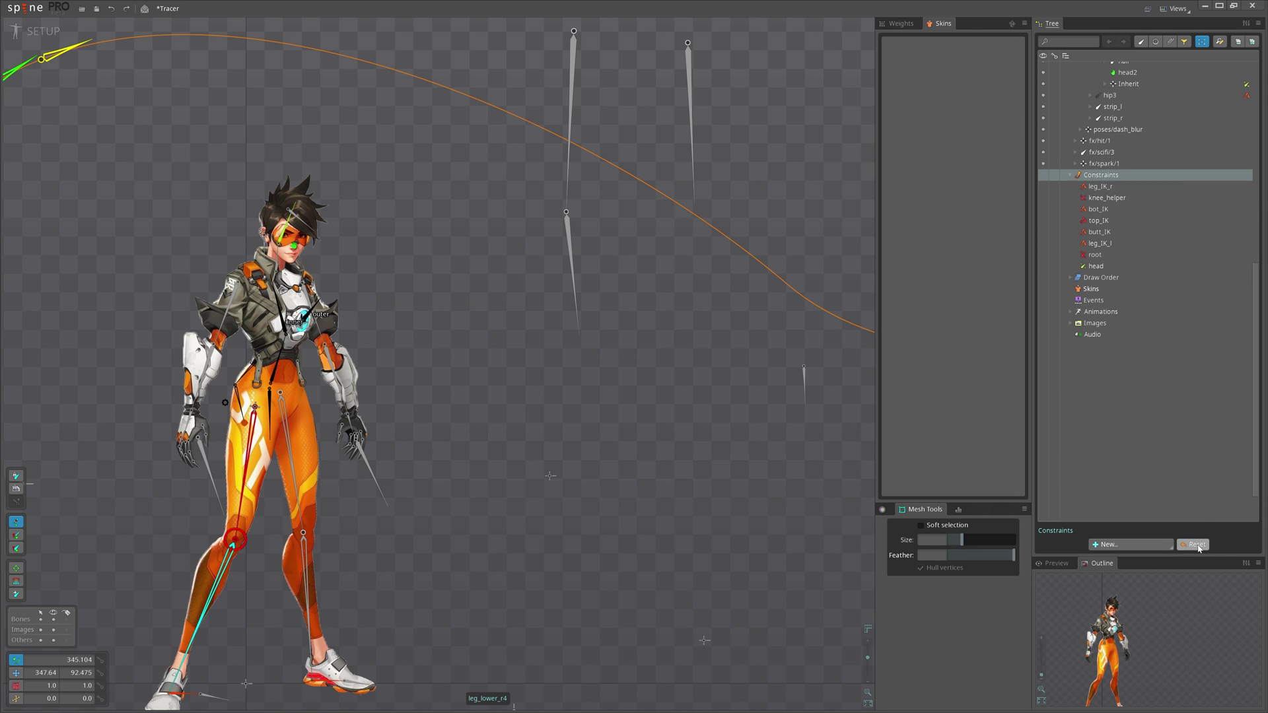
pyautogui.moveTo(612, 462); pyautogui.dragTo(739, 401)
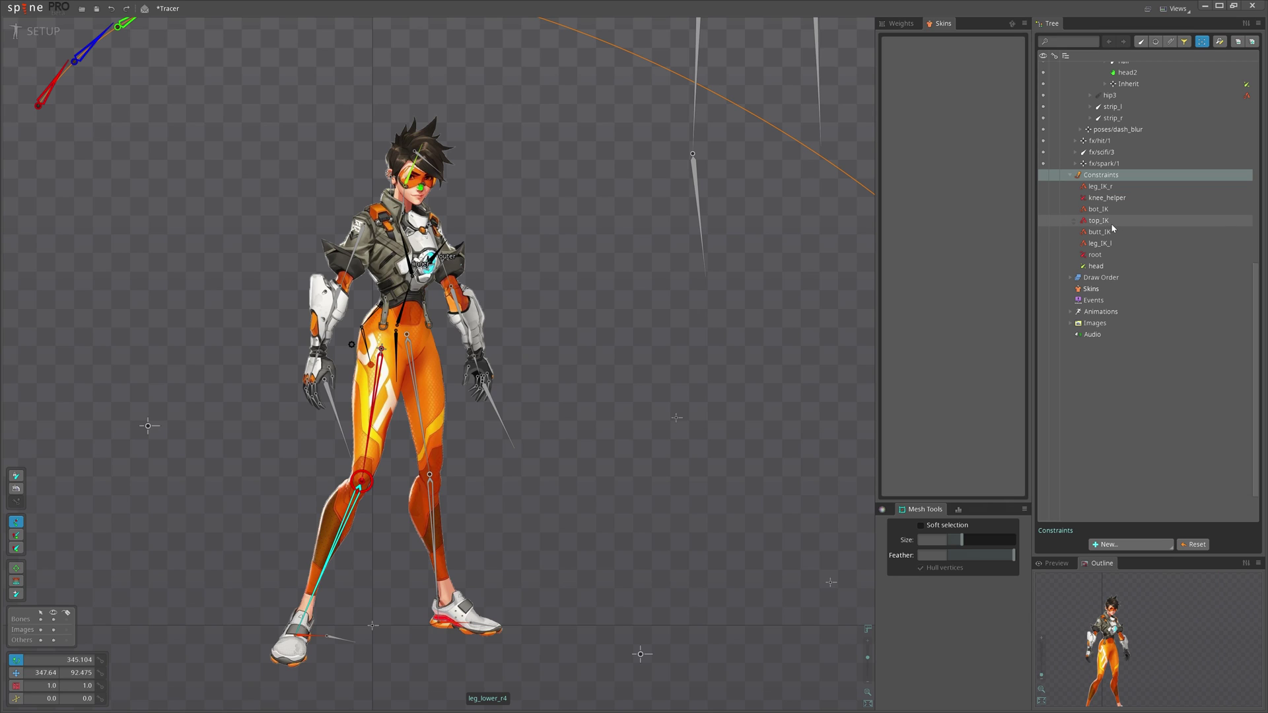
pyautogui.moveTo(1104, 224)
pyautogui.mouseDown()
pyautogui.moveTo(1106, 259)
pyautogui.moveTo(1109, 181)
pyautogui.moveTo(1106, 225)
pyautogui.mouseUp()
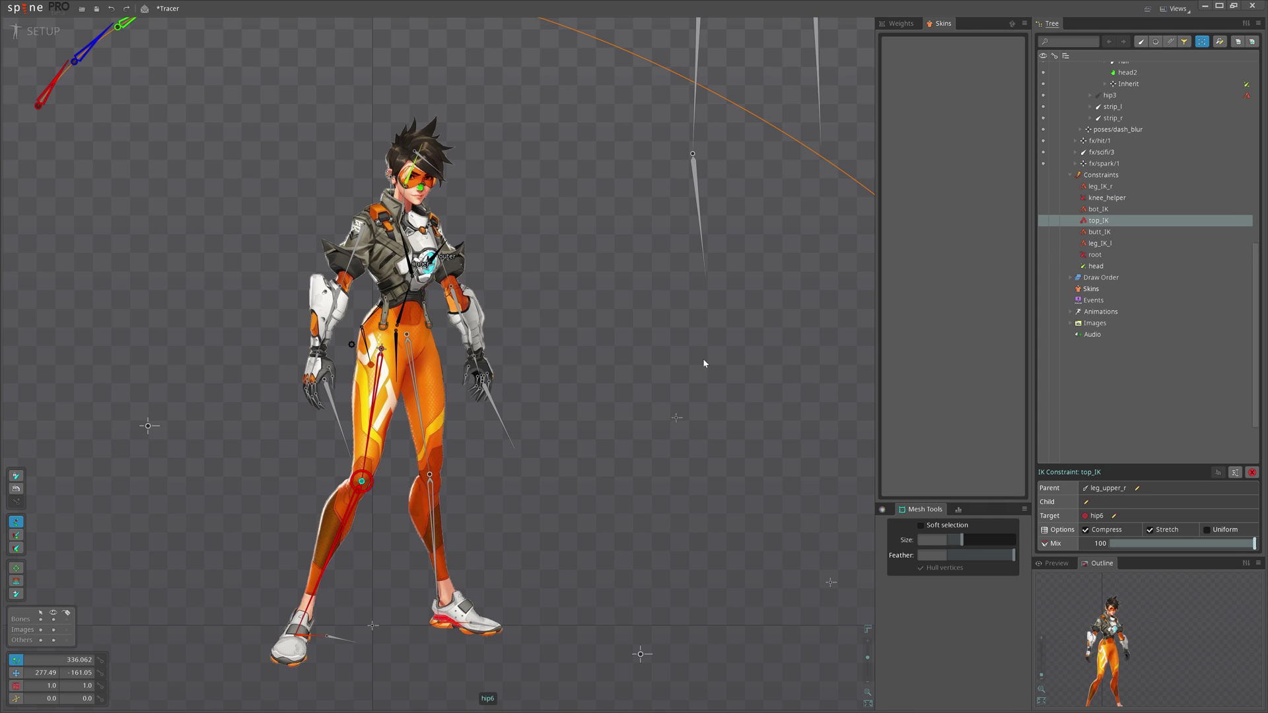
# Create an IK constraint for bone2 and bone3 with a new target at the tip of bone3, accepting the default name.
pyautogui.moveTo(671, 258); pyautogui.dragTo(578, 365)
pyautogui.press('v')
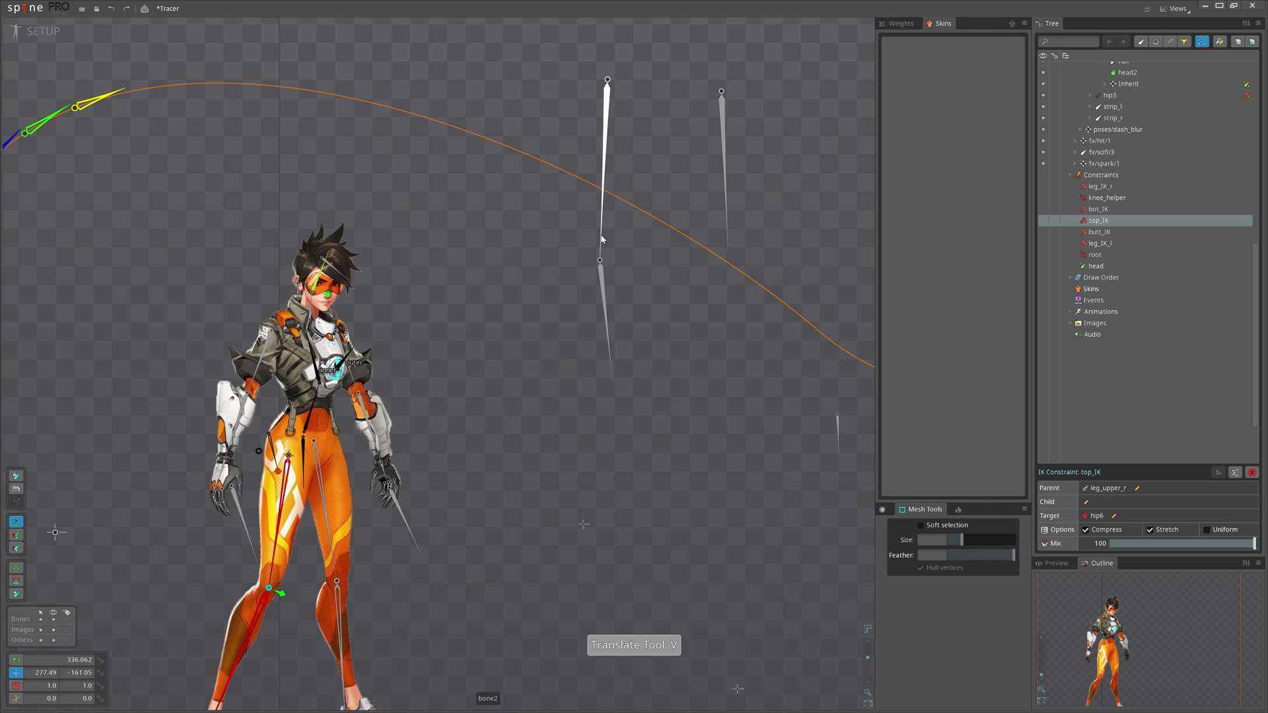
pyautogui.click(603, 239)
pyautogui.keyDown('ctrl'); pyautogui.click(604, 311); pyautogui.keyUp('ctrl')
pyautogui.click(1146, 530)
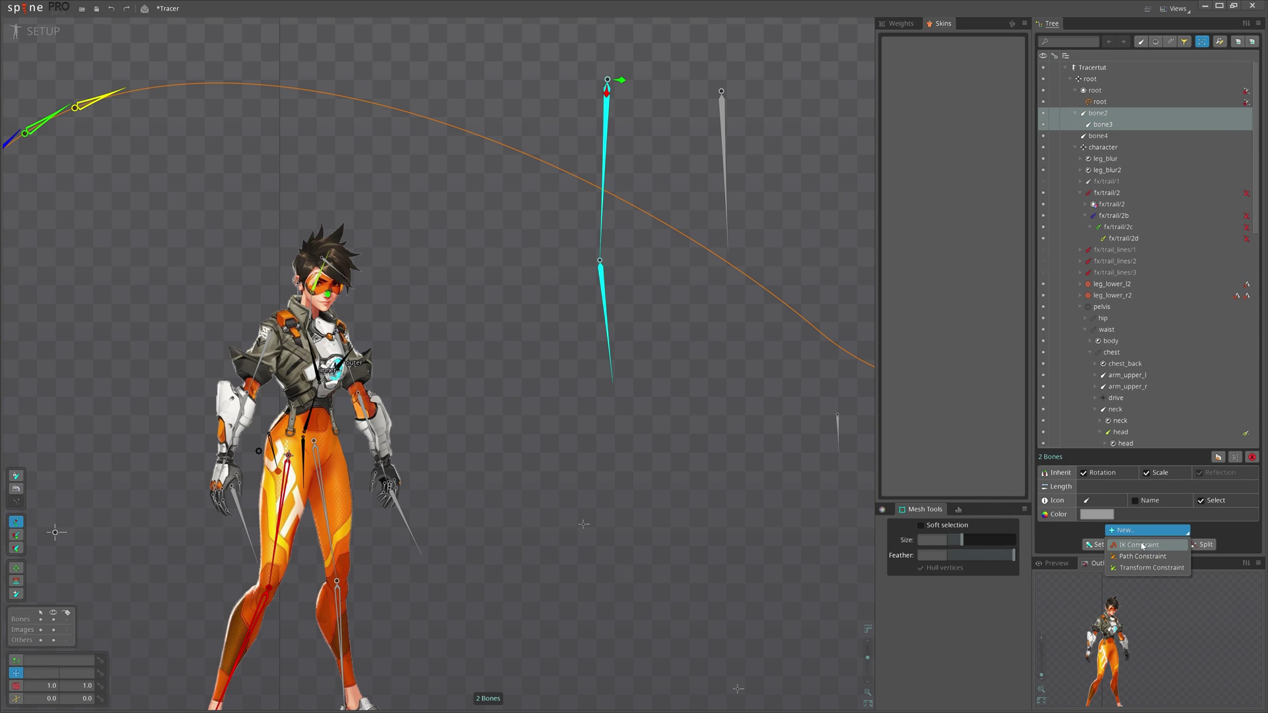
pyautogui.click(1144, 545)
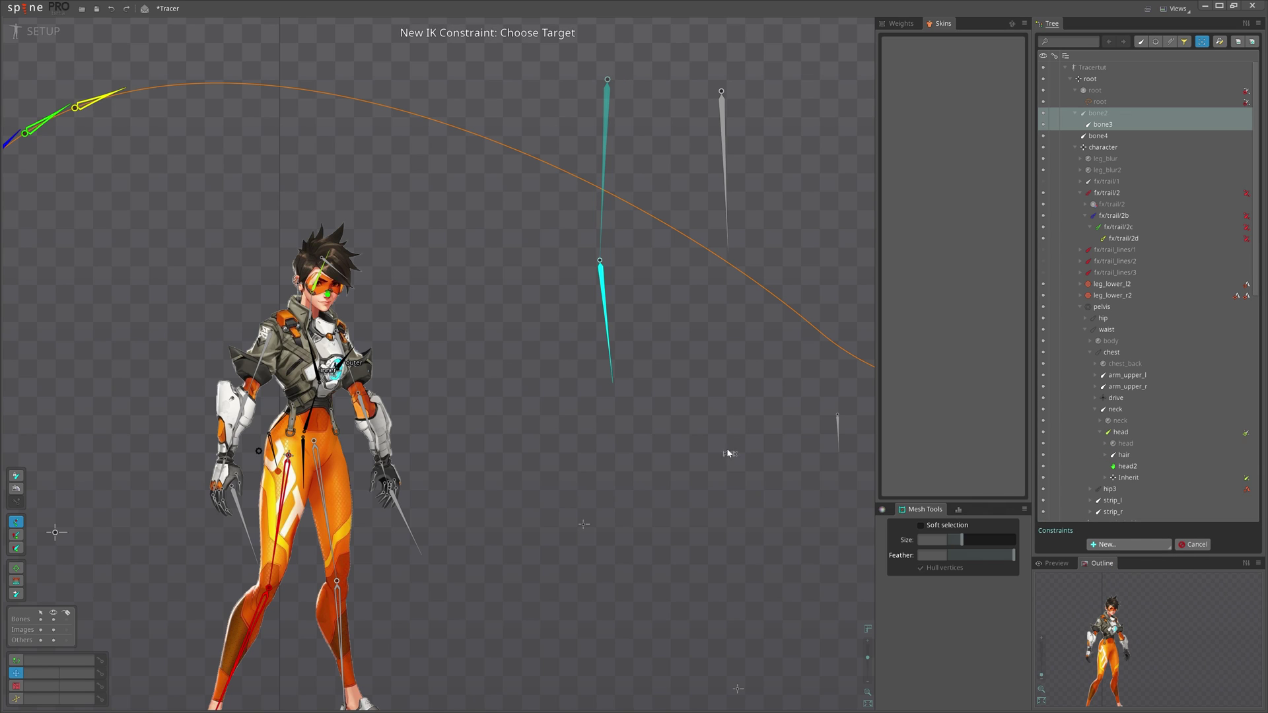
pyautogui.click(612, 383)
pyautogui.click(423, 383)
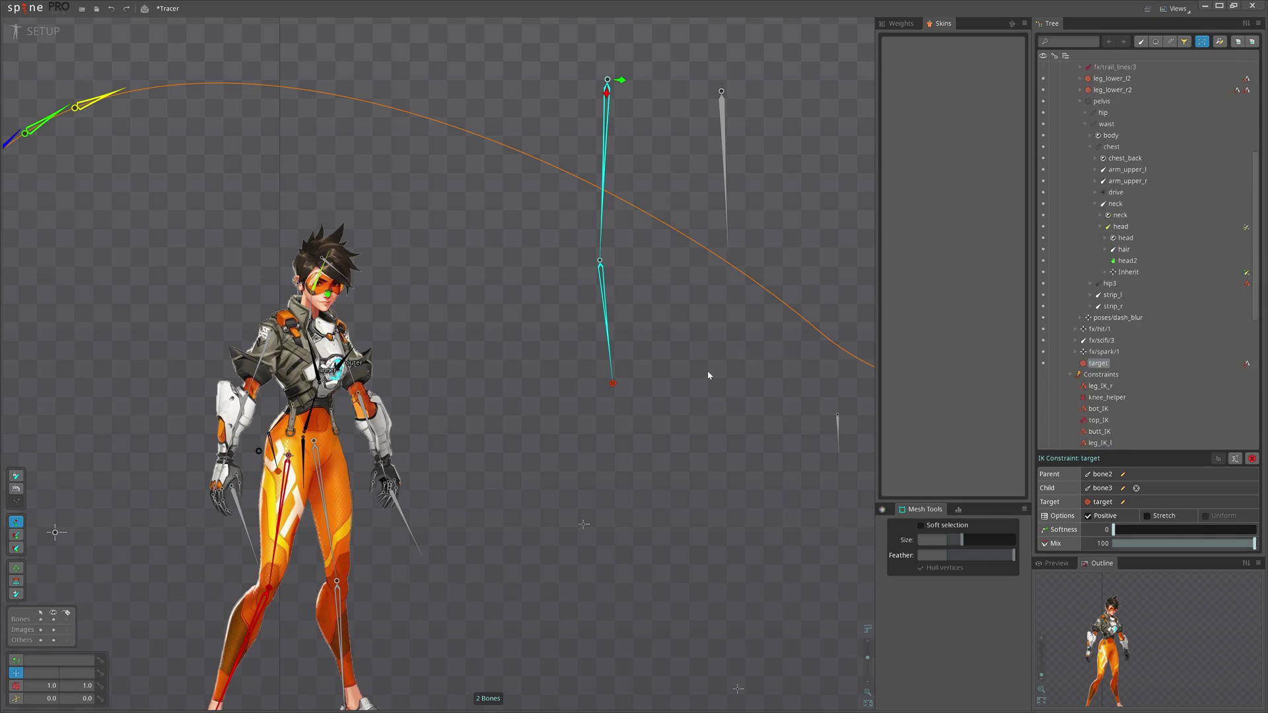
# Create an IK constraint for bone4 with a new target at its tip, accepting the suggested name.
pyautogui.moveTo(711, 375); pyautogui.dragTo(506, 478)
pyautogui.click(526, 320)
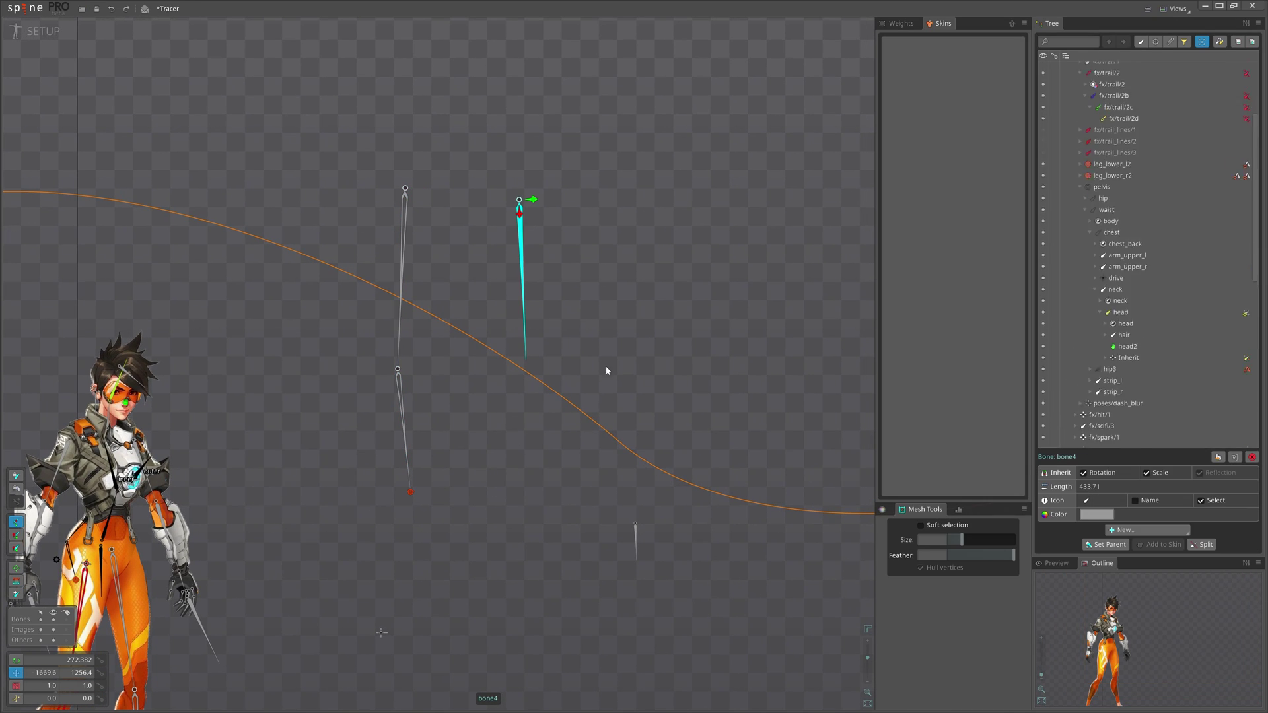
pyautogui.click(1147, 530)
pyautogui.click(1139, 632)
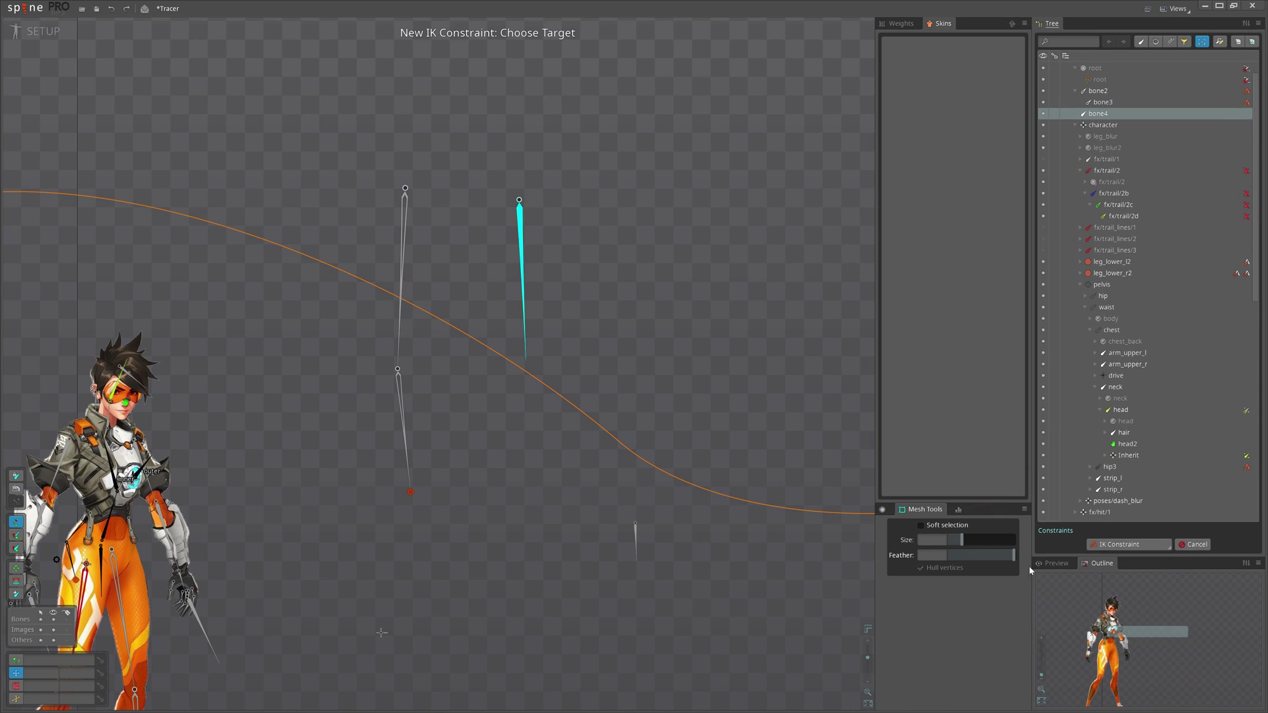
pyautogui.click(526, 334)
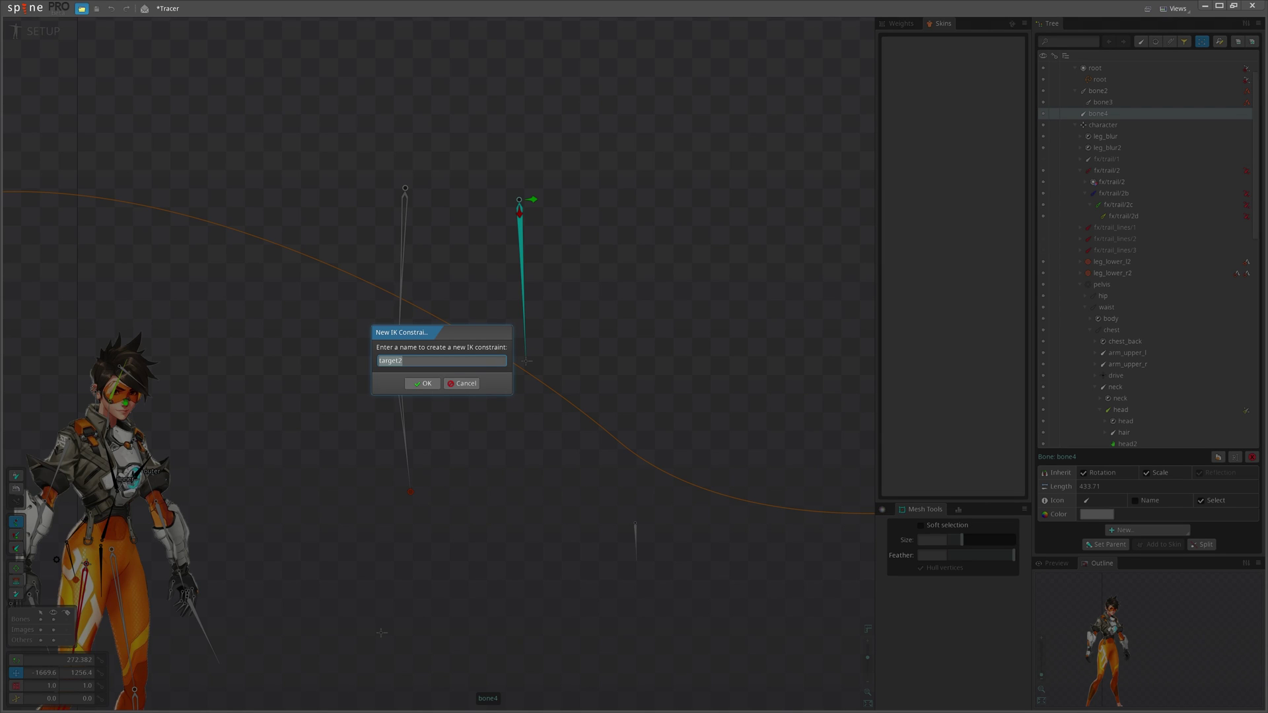
pyautogui.click(422, 387)
# Select the fx/trail/2d bone, go to its root path constraint, and jump to fx/trail/2b from the constraint's bones.
pyautogui.moveTo(400, 277); pyautogui.dragTo(404, 332)
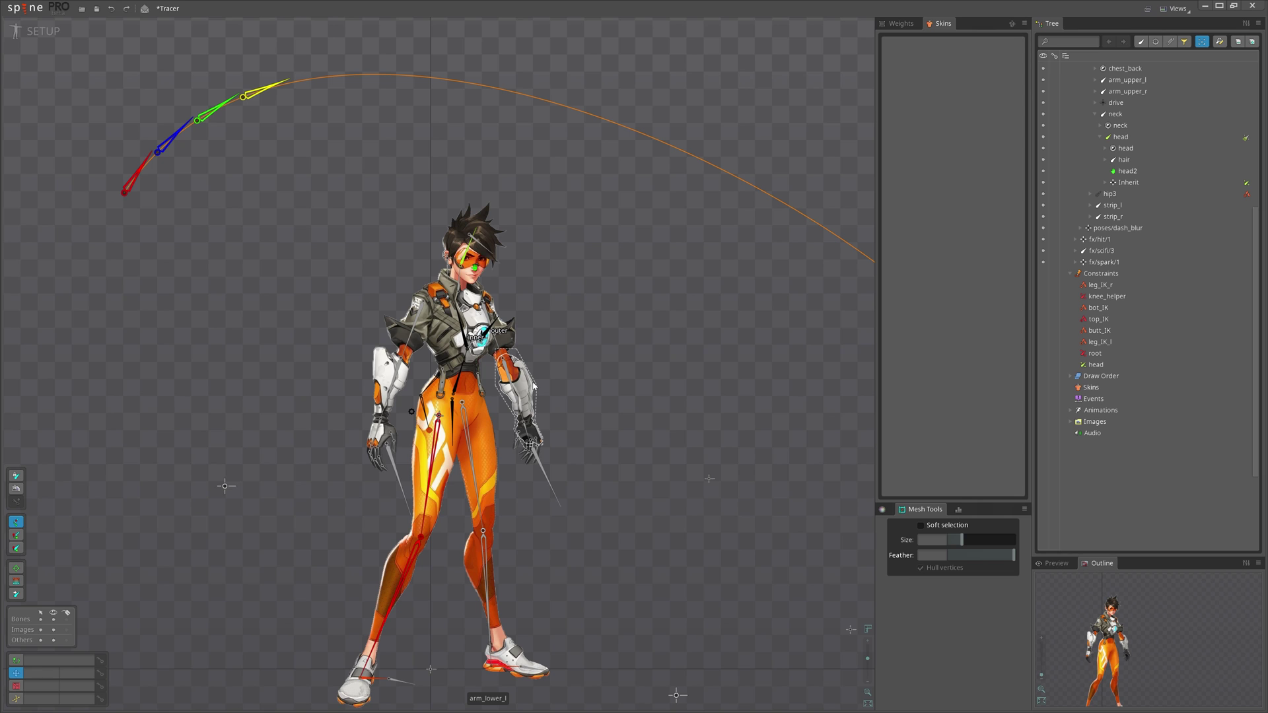
pyautogui.moveTo(292, 364); pyautogui.dragTo(342, 433)
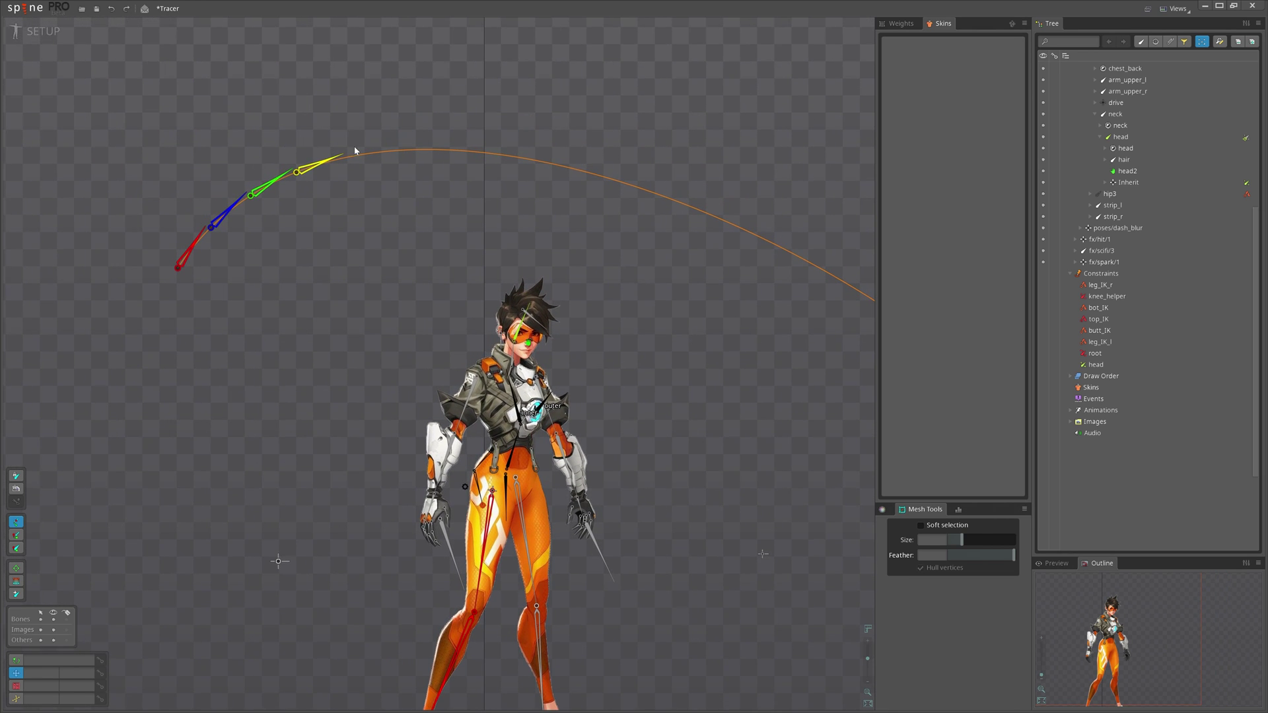
pyautogui.click(319, 167)
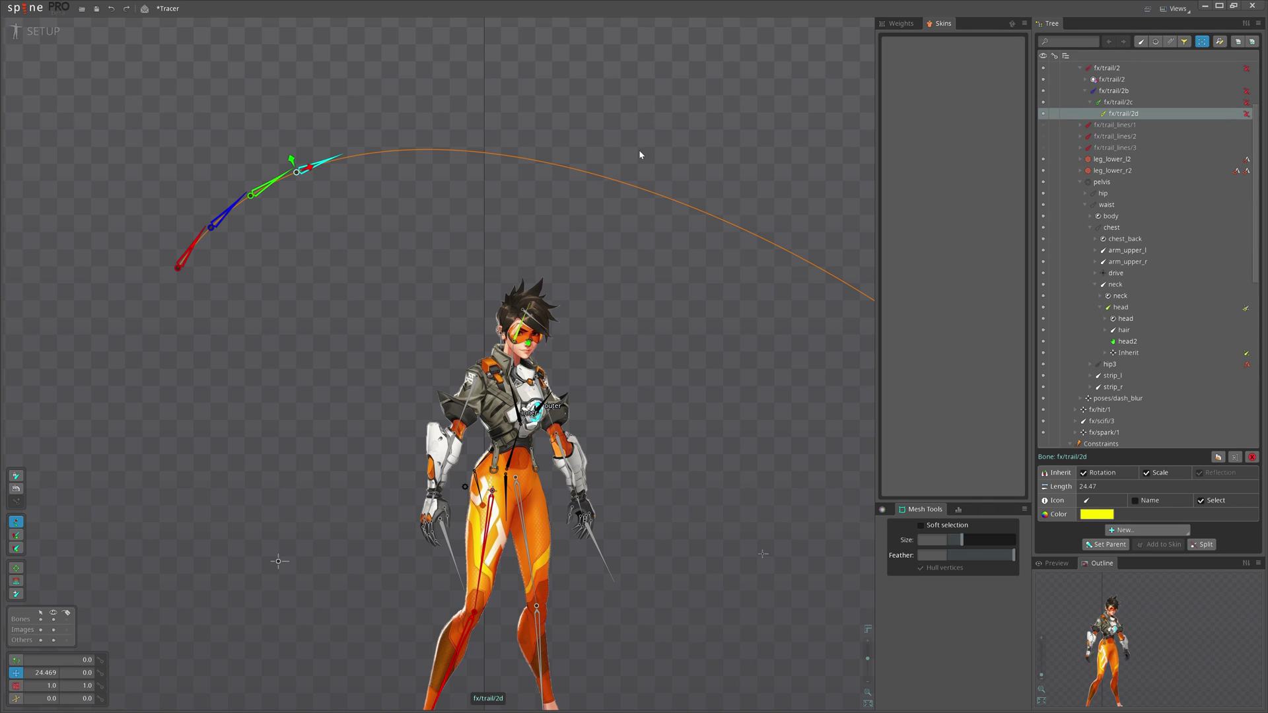
pyautogui.click(1246, 101)
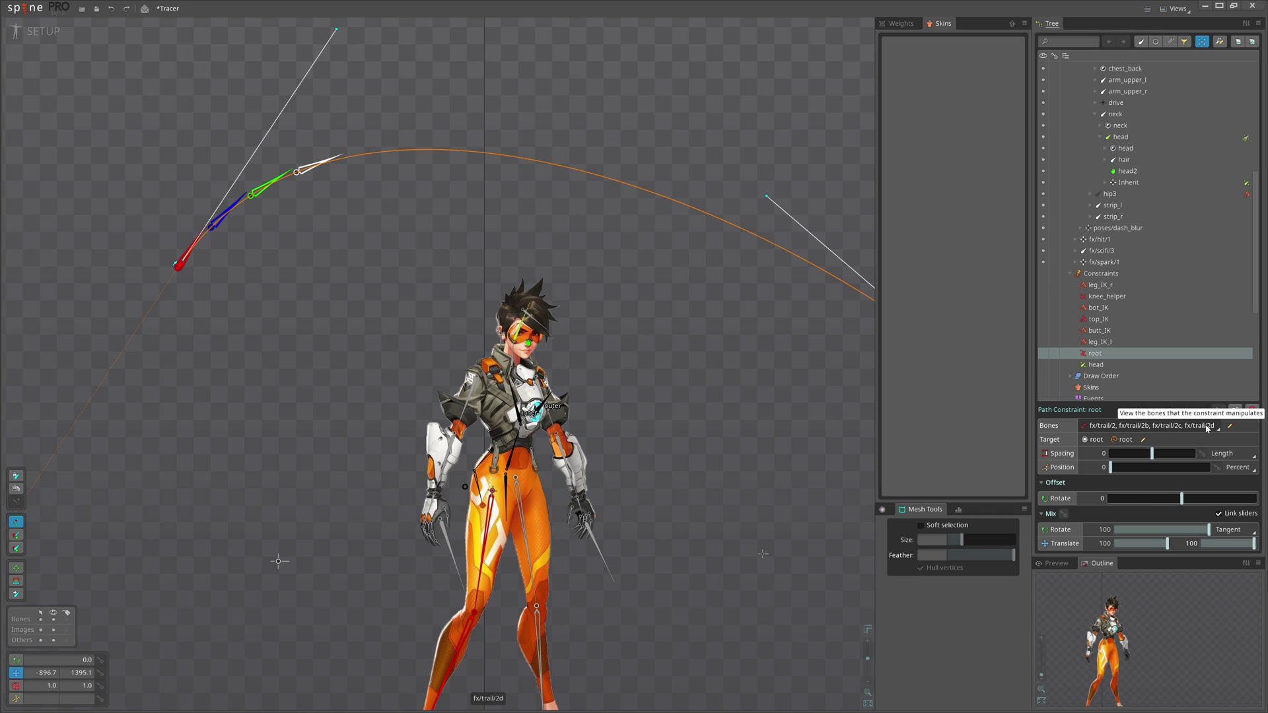
pyautogui.click(1134, 428)
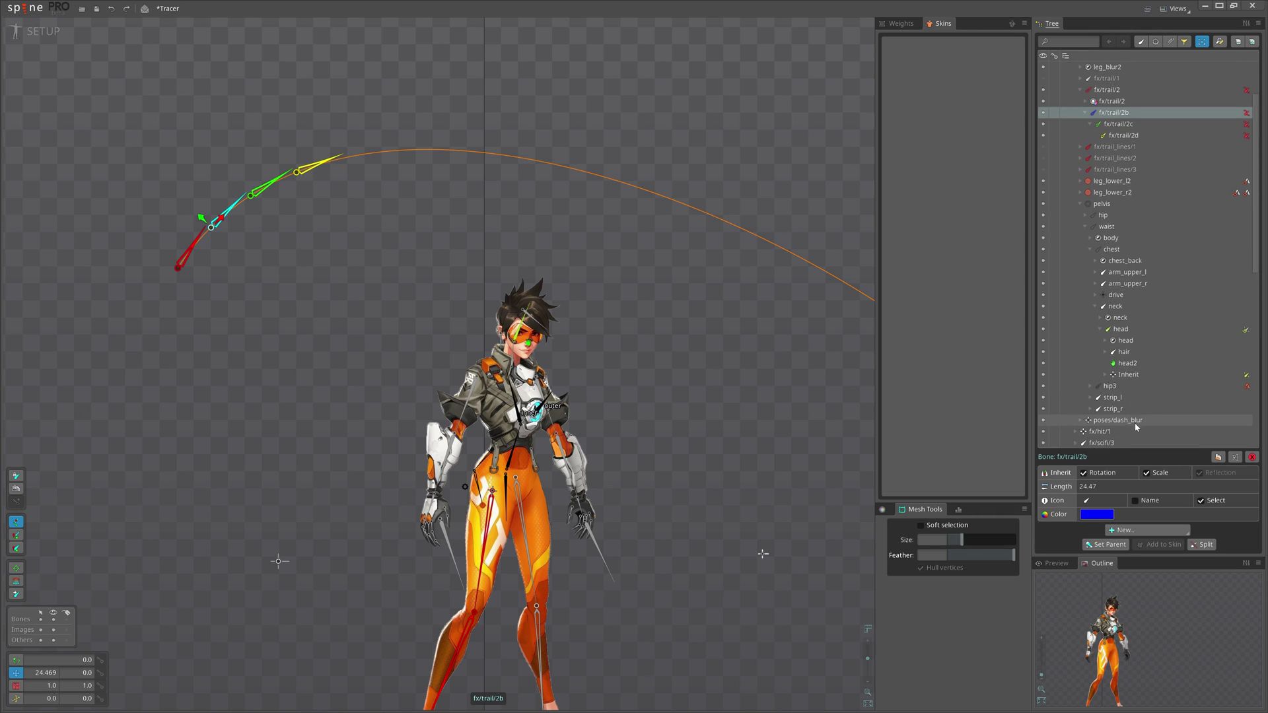
# Go from fx/trail/2b to the root path constraint, jump to its fx/trail/2d bone, and return to the previous selection.
pyautogui.click(1246, 115)
pyautogui.click(1194, 426)
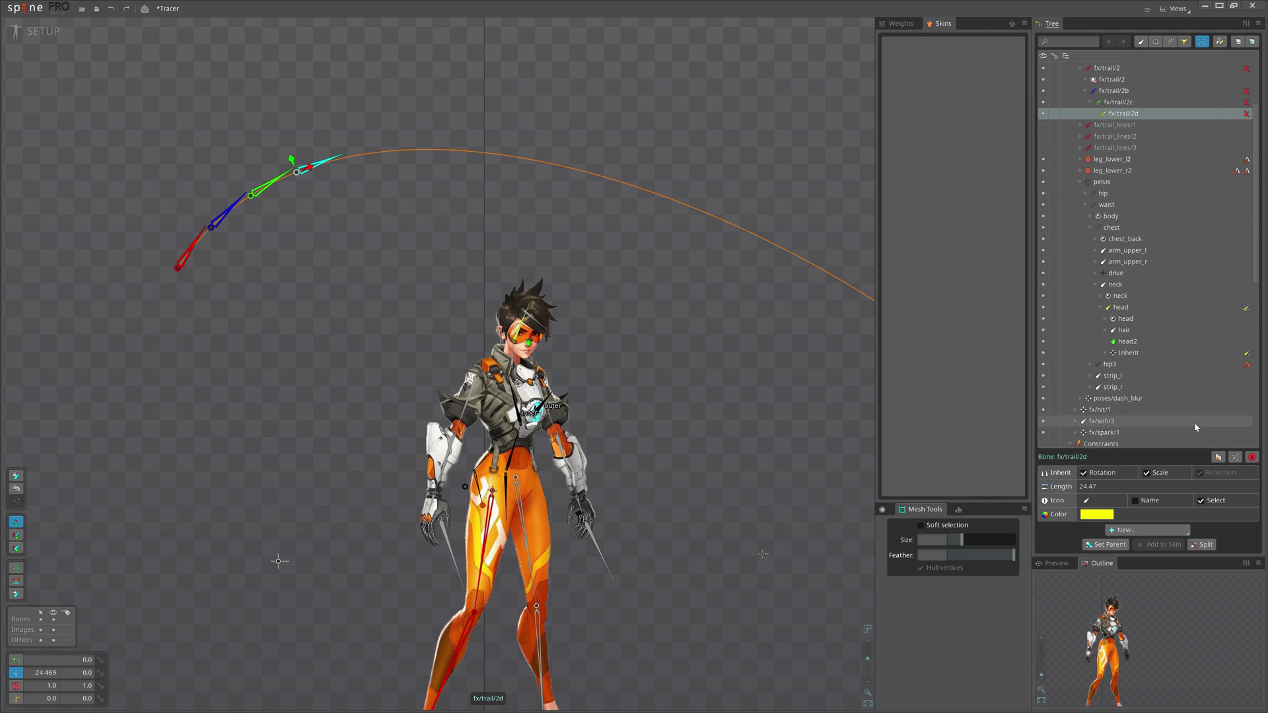
pyautogui.hotkey('alt', 'Left')
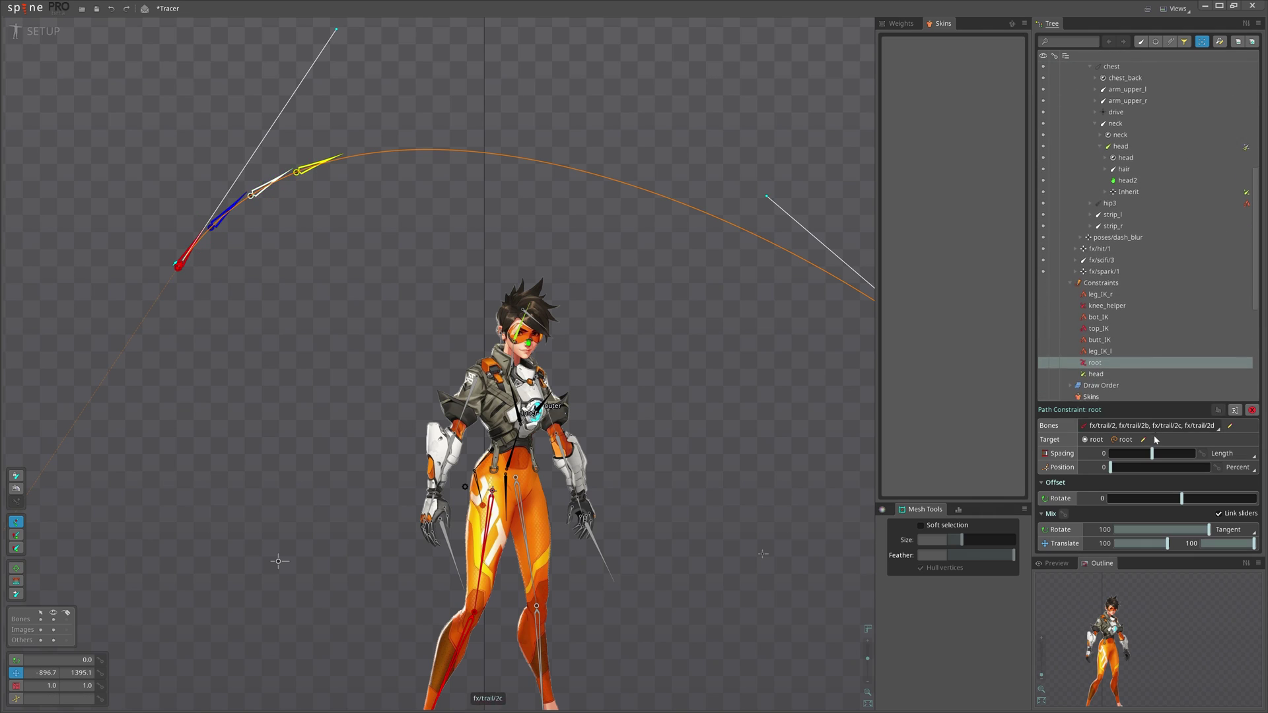
# Jump from the root path constraint to its fx/trail/2b bone, return to the constraint, and select that bone again.
pyautogui.click(1141, 426)
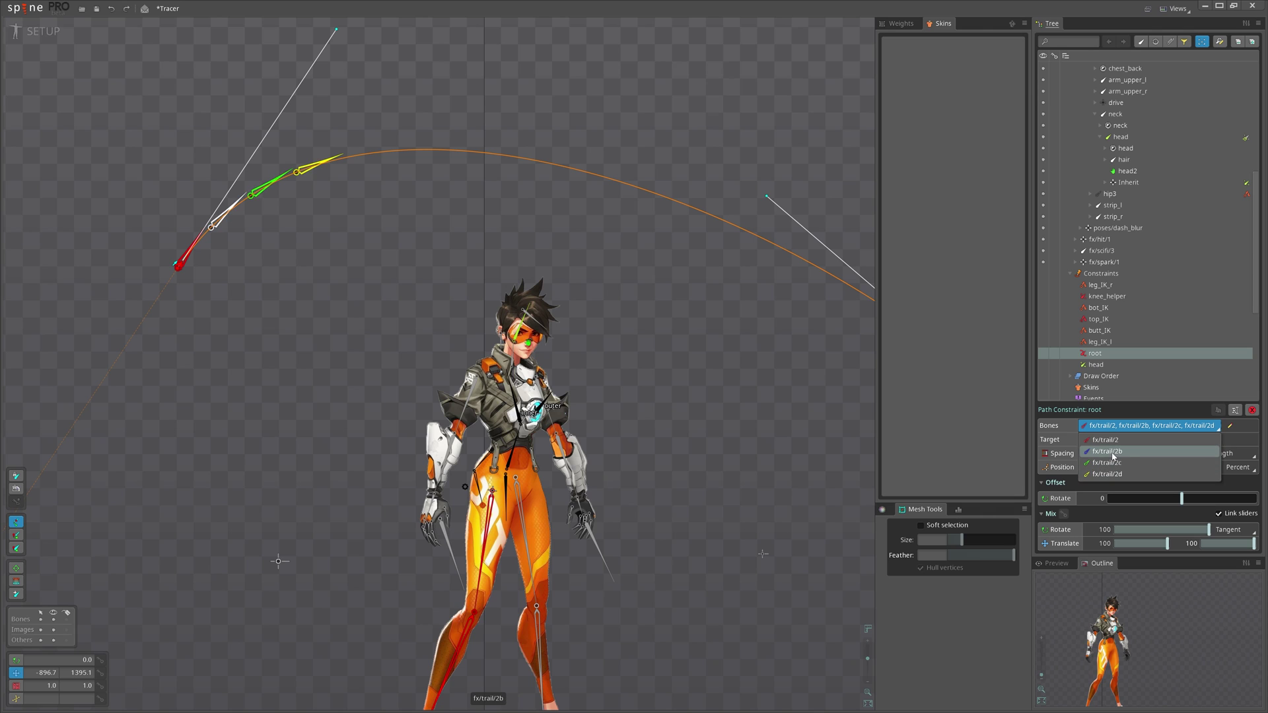
pyautogui.click(1112, 454)
pyautogui.hotkey('alt', 'Left')
pyautogui.click(1136, 426)
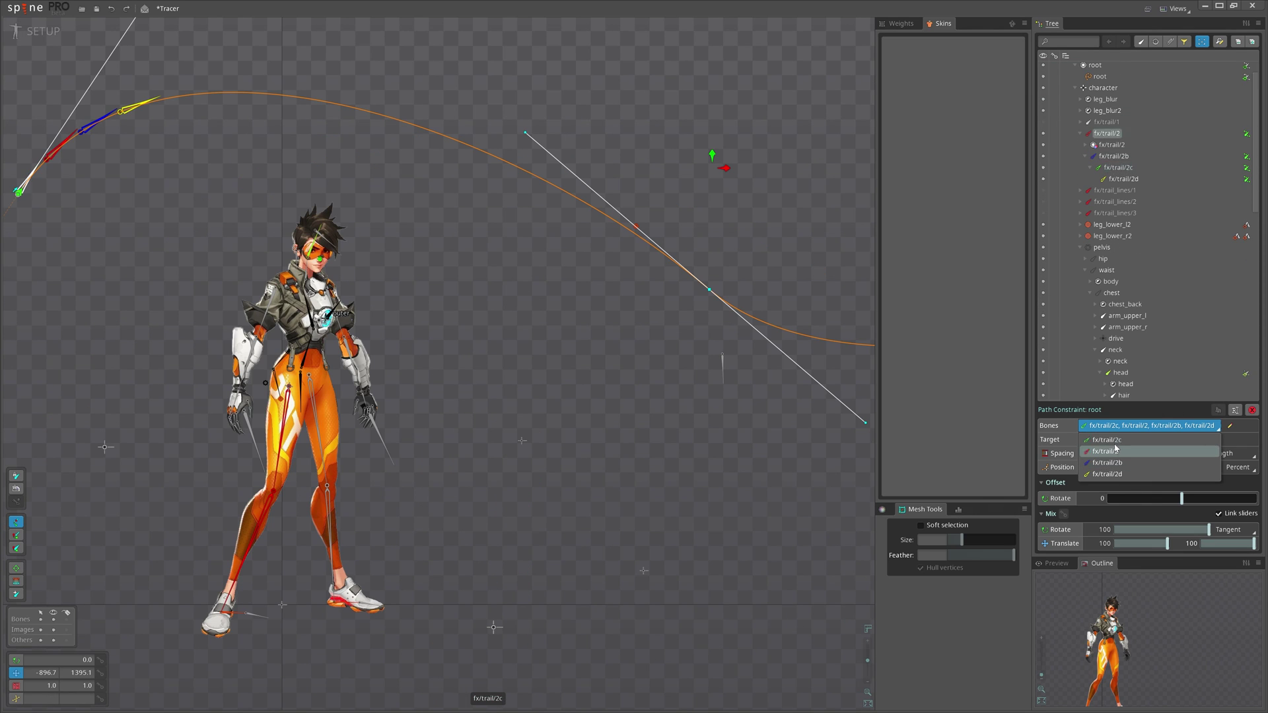
pyautogui.moveTo(1115, 467)
pyautogui.mouseDown()
pyautogui.moveTo(1113, 452)
pyautogui.moveTo(1114, 472)
pyautogui.mouseUp()
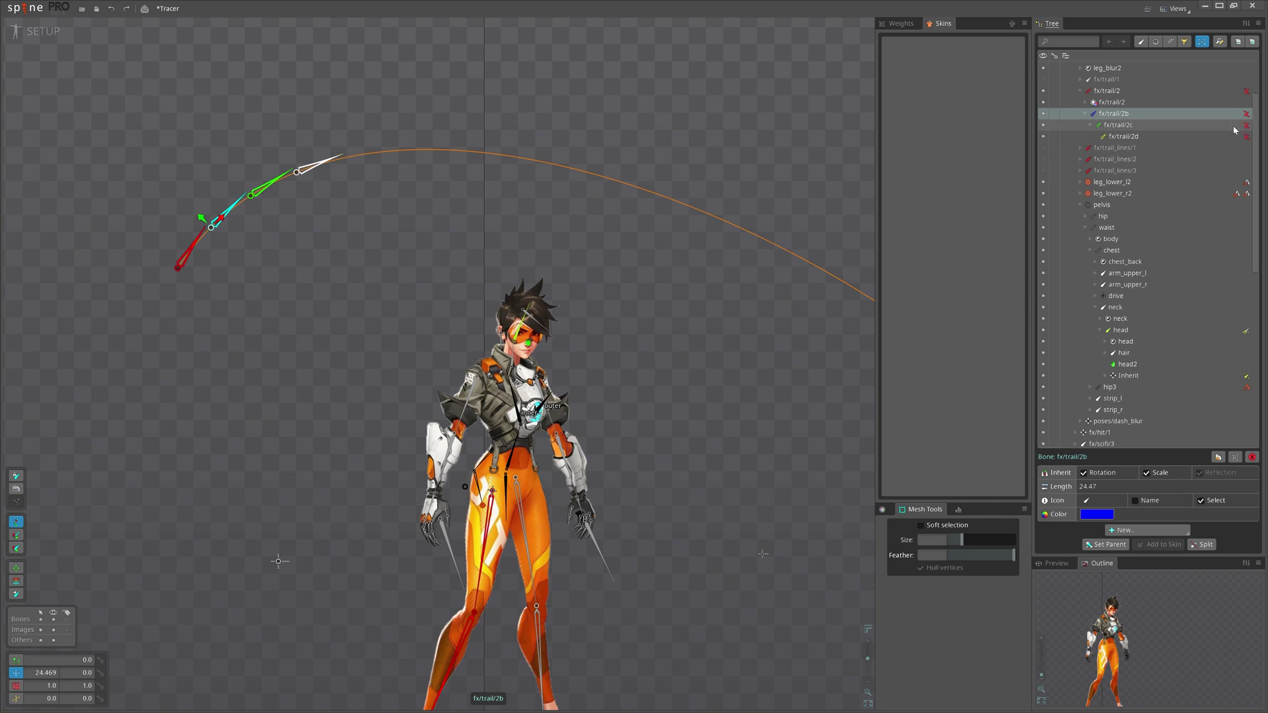
# Reopen the root path constraint from the trail bone, select its fx/trail/2d bone, and go back to the constraint.
pyautogui.click(1247, 123)
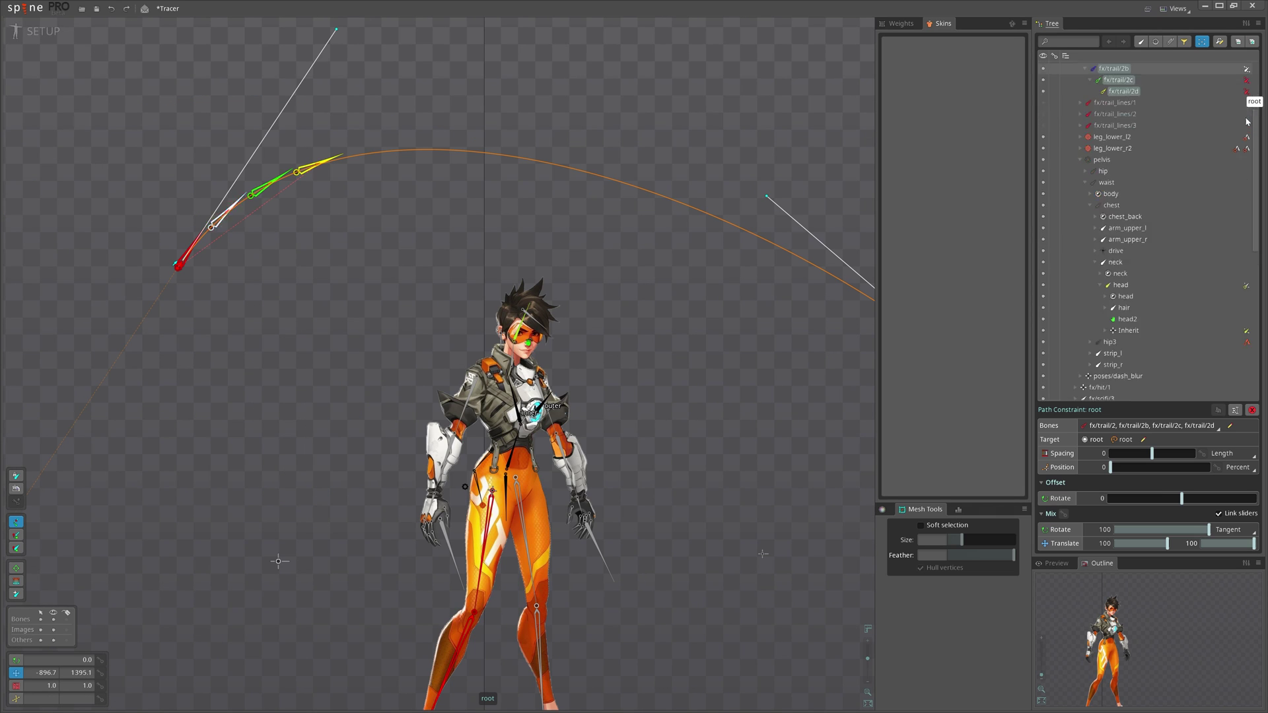
pyautogui.click(1118, 430)
pyautogui.click(1107, 475)
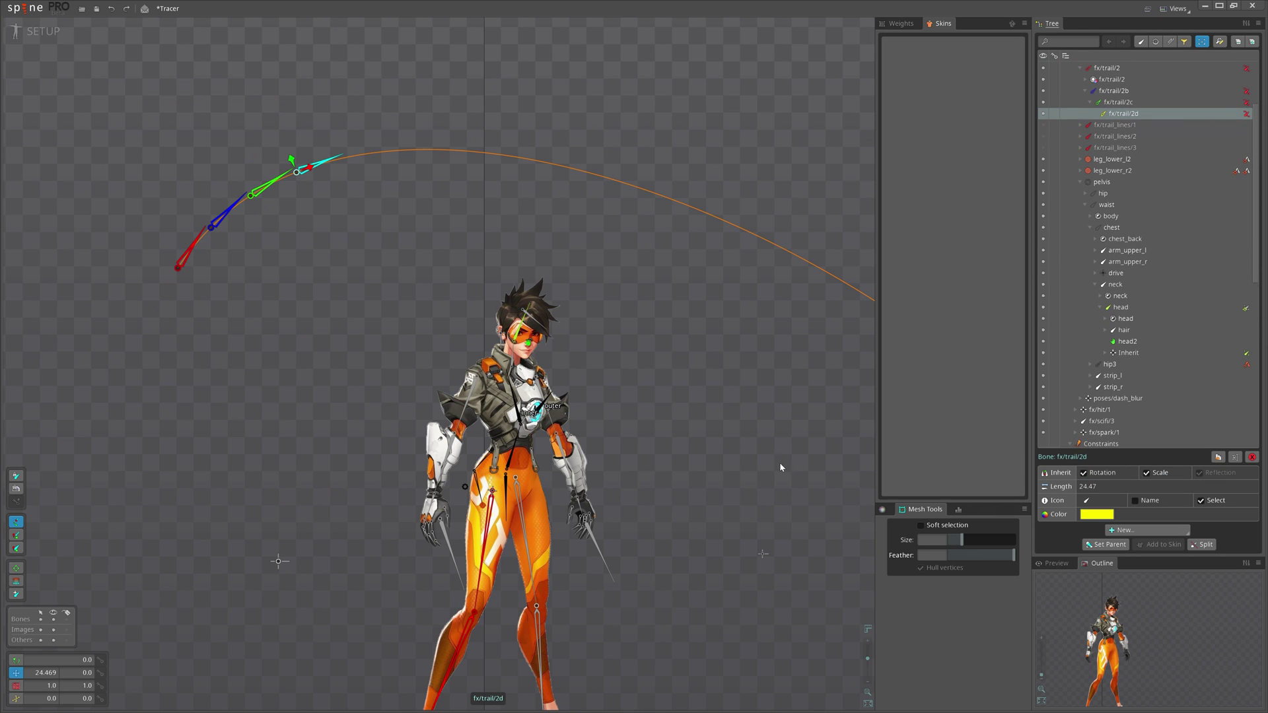
pyautogui.hotkey('alt', 'Left')
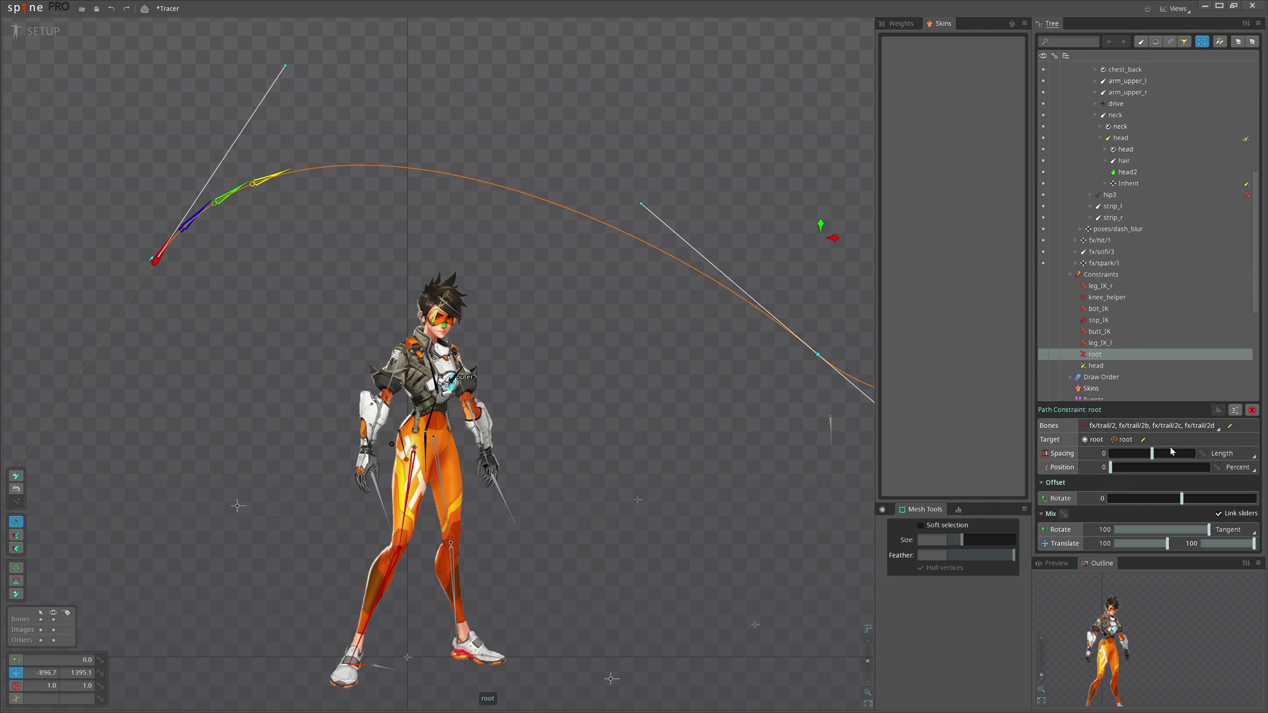
# Display the spacing mode options of the root path constraint, including Proportional, and deselect everything.
pyautogui.click(1234, 454)
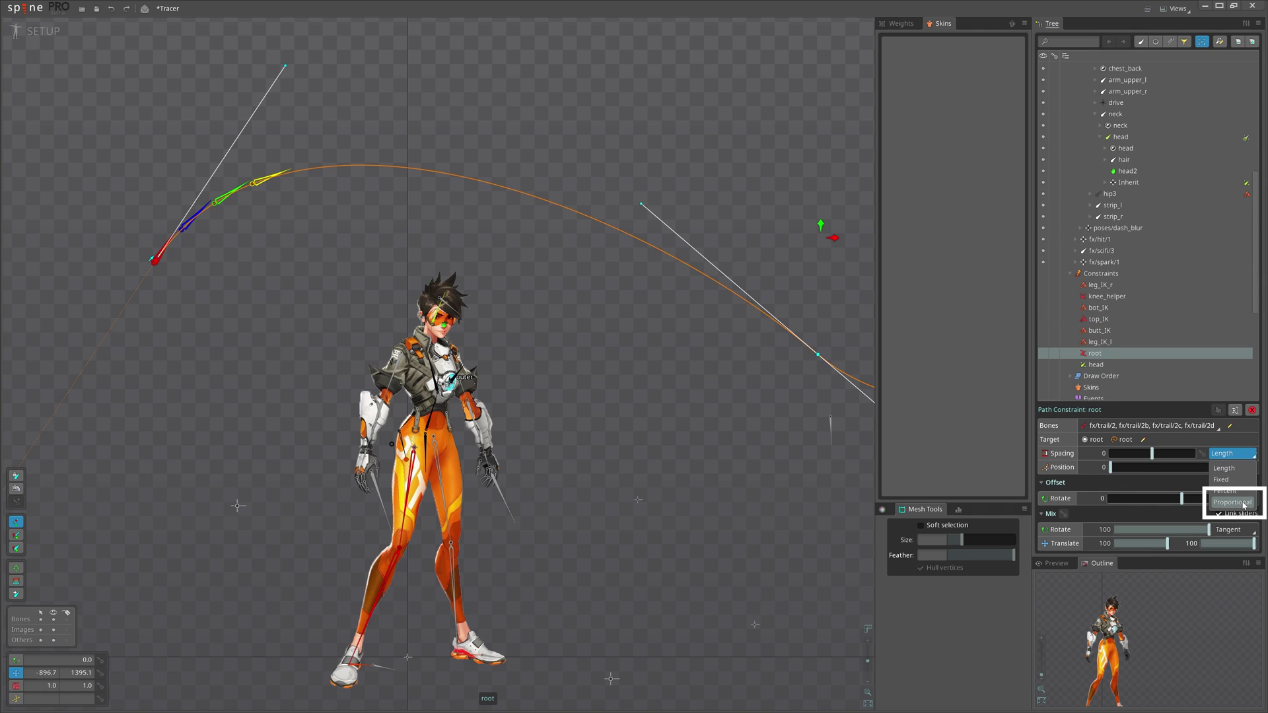
pyautogui.moveTo(610, 451); pyautogui.dragTo(644, 418)
pyautogui.press('space')
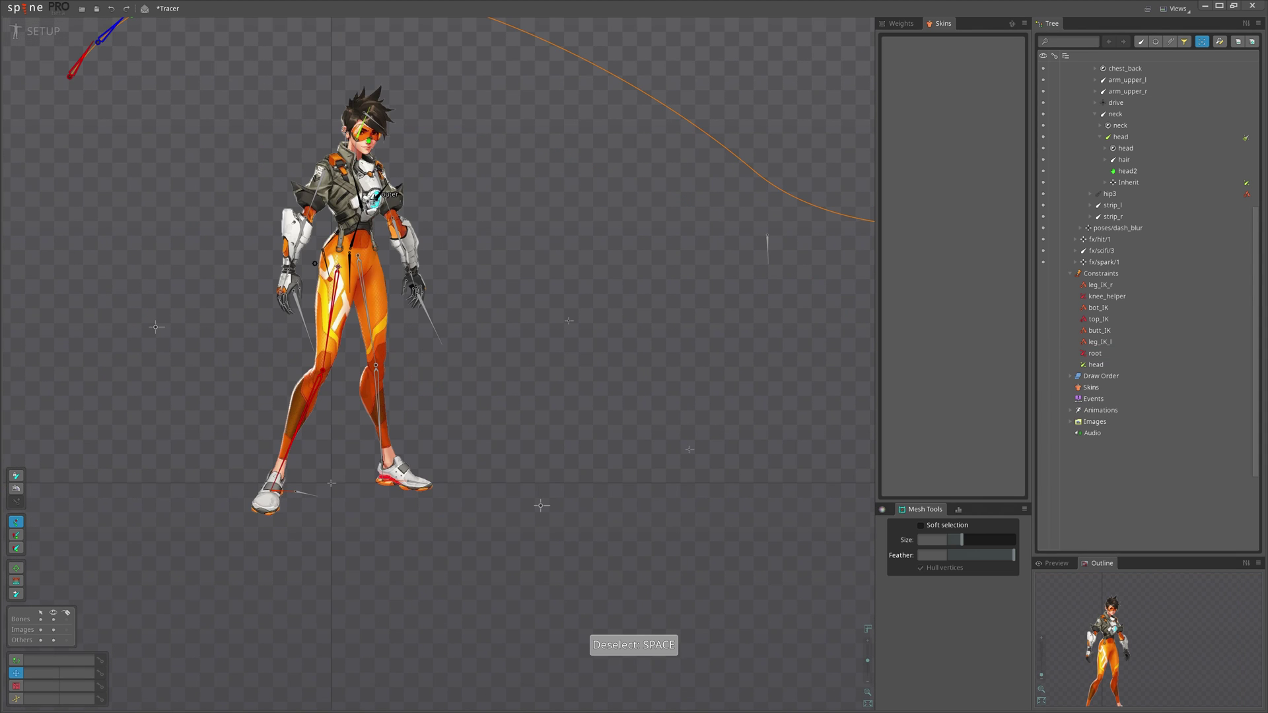
pyautogui.moveTo(438, 468); pyautogui.dragTo(432, 489)
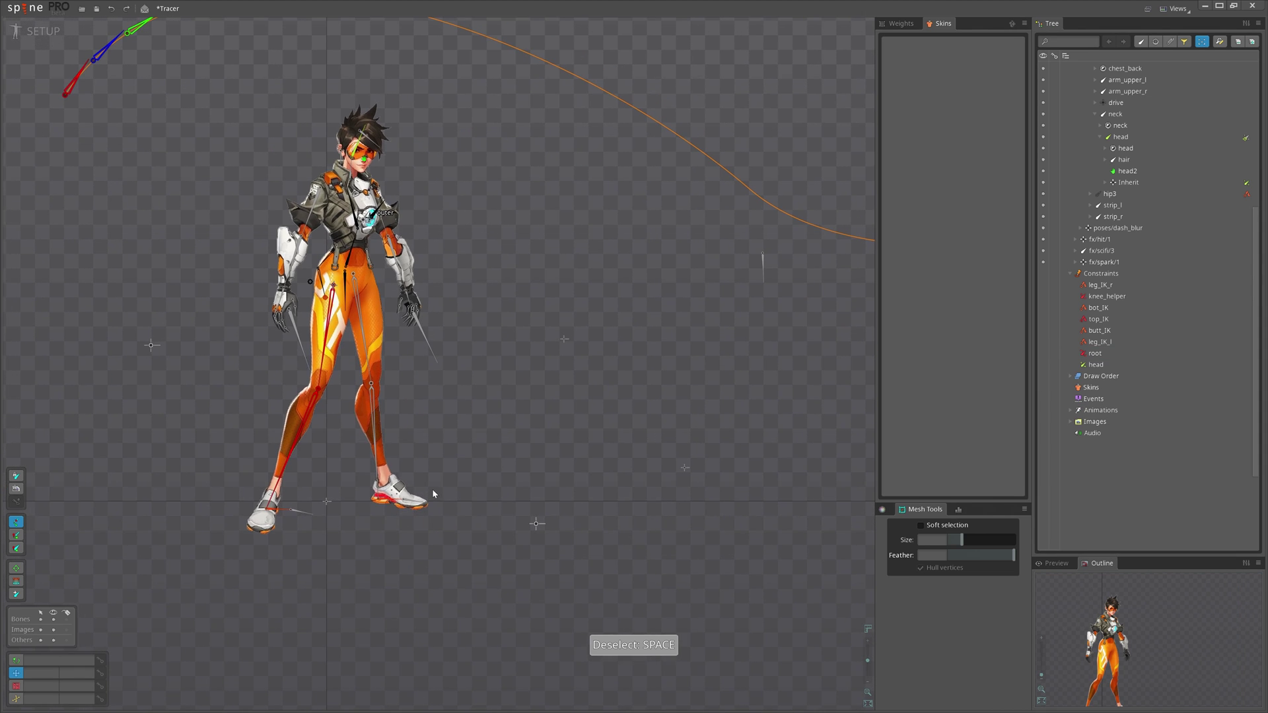
pyautogui.moveTo(465, 444); pyautogui.dragTo(490, 552)
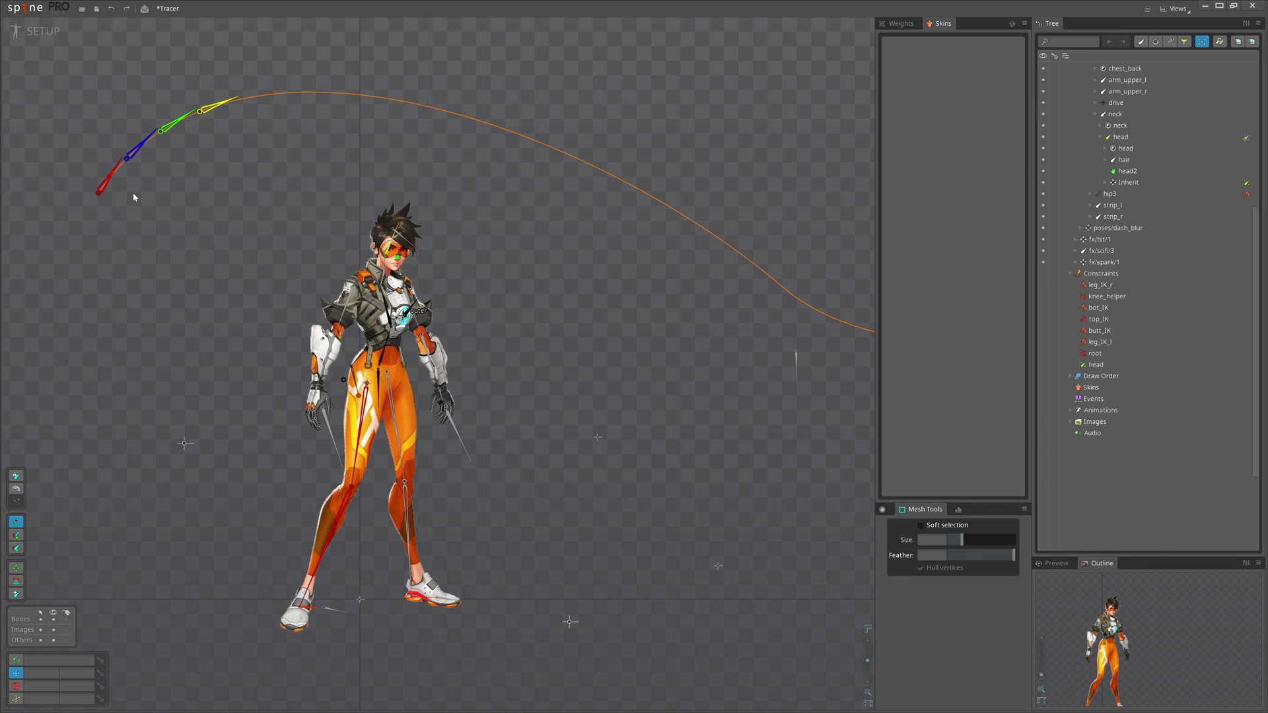
# Select the orange root path in the viewport and open its path constraint's properties from the tree.
pyautogui.click(305, 93)
pyautogui.moveTo(295, 159); pyautogui.dragTo(334, 300)
pyautogui.click(1246, 103)
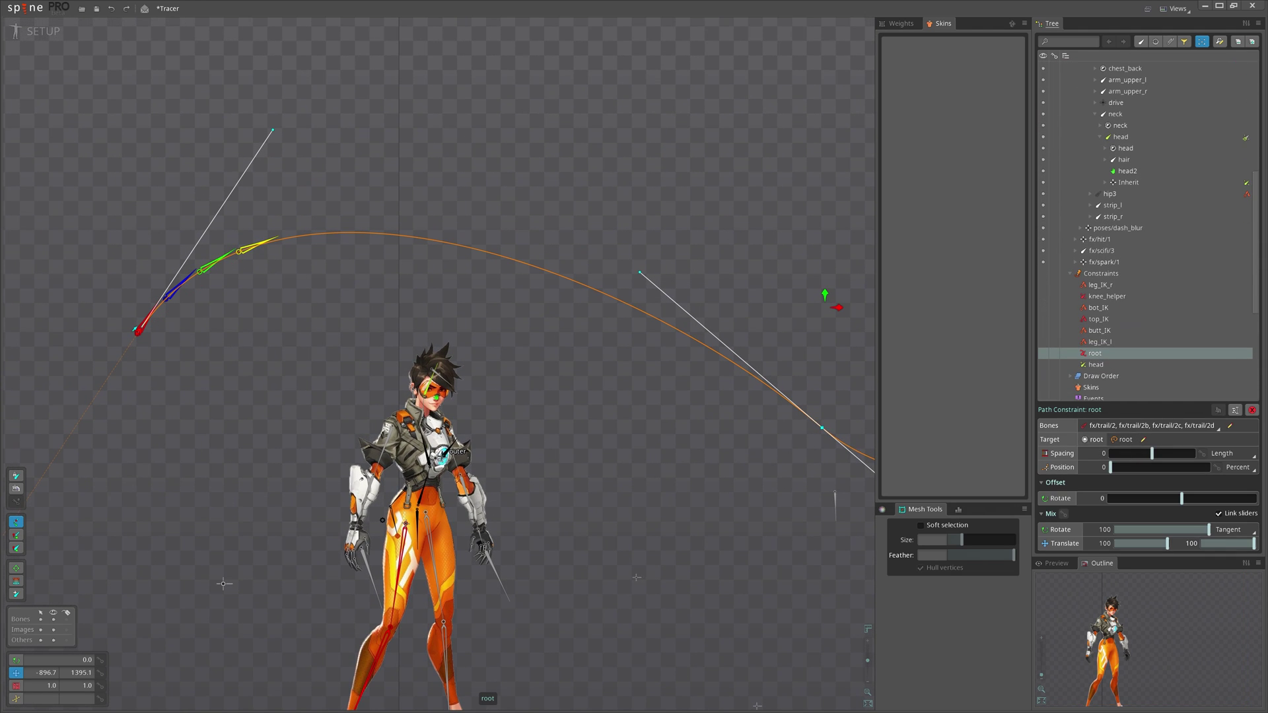
# Try to move the root path's starting vertex at the base of the red bone slightly, and undo the move.
pyautogui.moveTo(202, 471); pyautogui.dragTo(285, 487)
pyautogui.scroll(2, 228, 344)
pyautogui.scroll(1, 230, 344)
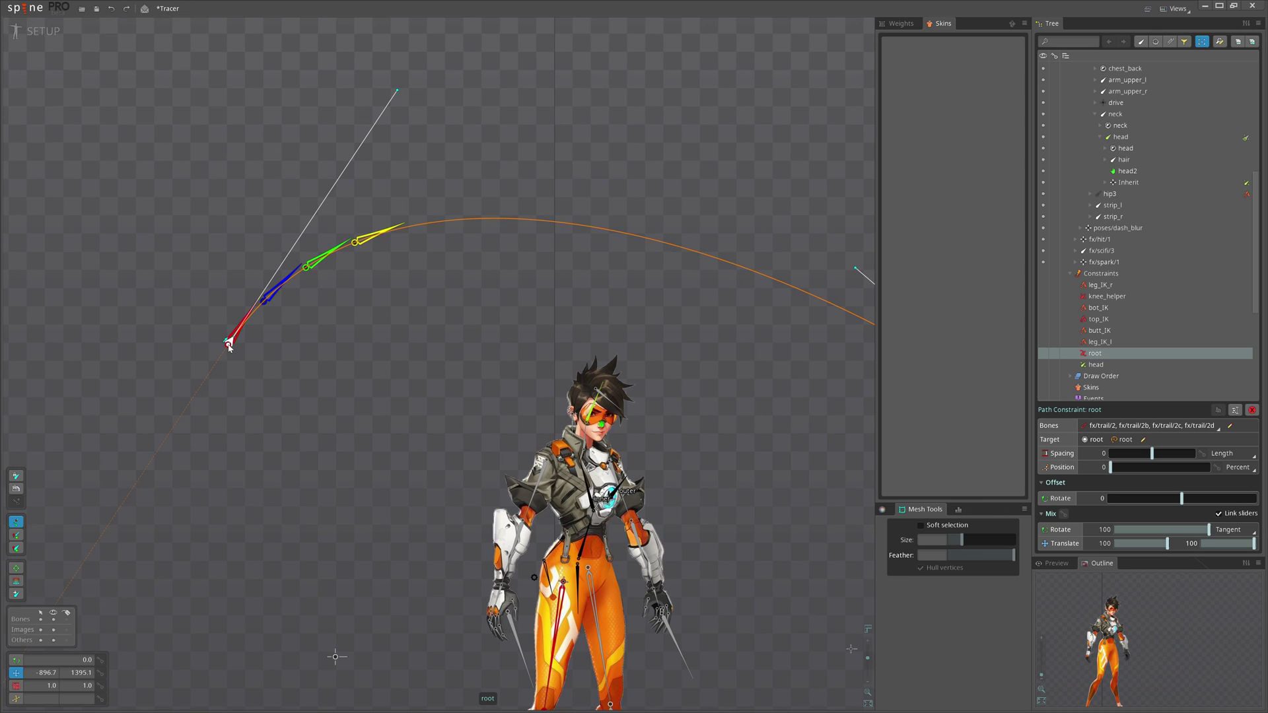
pyautogui.moveTo(230, 344)
pyautogui.mouseDown()
pyautogui.moveTo(293, 279)
pyautogui.moveTo(250, 317)
pyautogui.moveTo(337, 258)
pyautogui.moveTo(233, 350)
pyautogui.mouseUp()
pyautogui.hotkey('ctrl', 'z')
pyautogui.scroll(5, 226, 351)
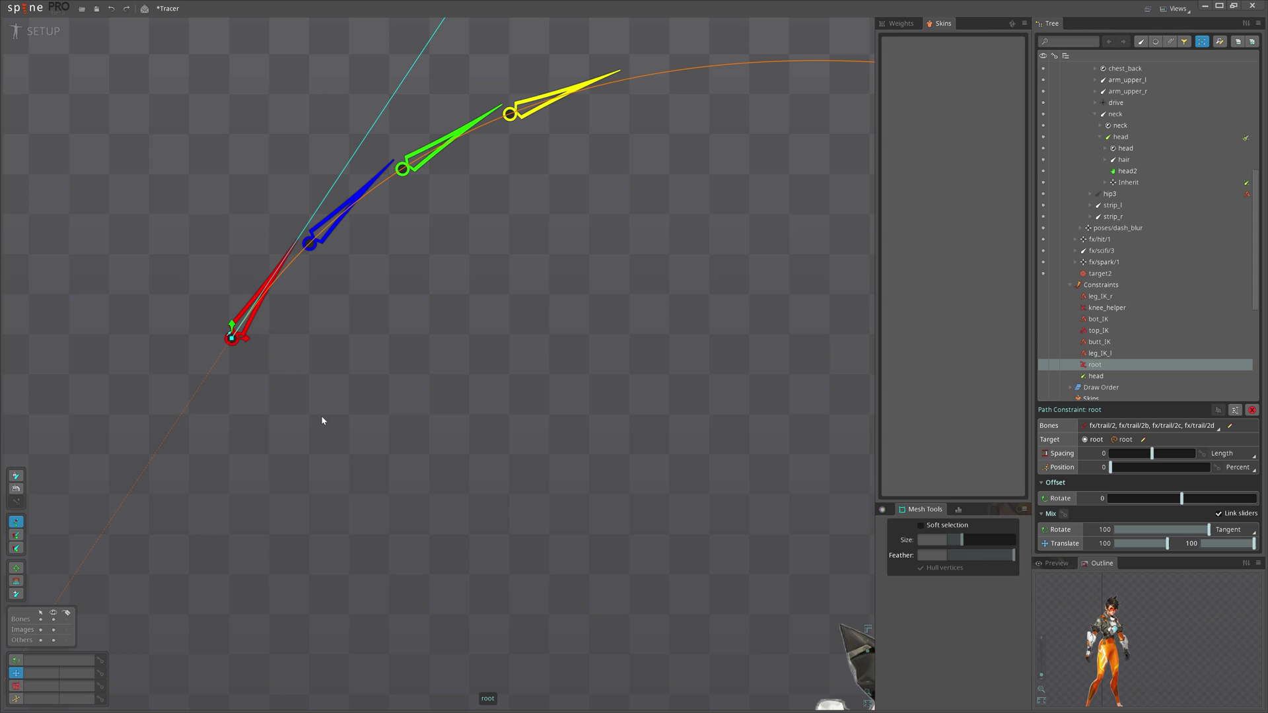
# Deselect and reselect the root path's starting vertex at the base of the red bone, and undo the last action.
pyautogui.click(367, 380)
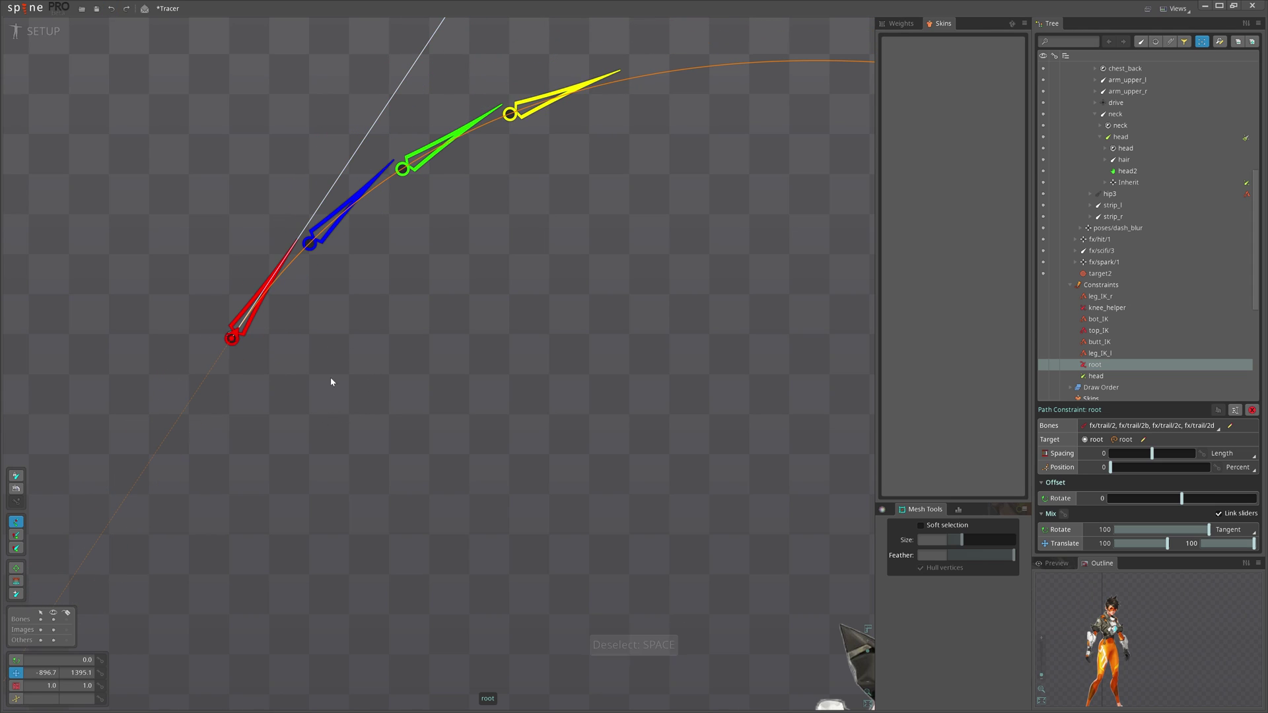
pyautogui.click(233, 341)
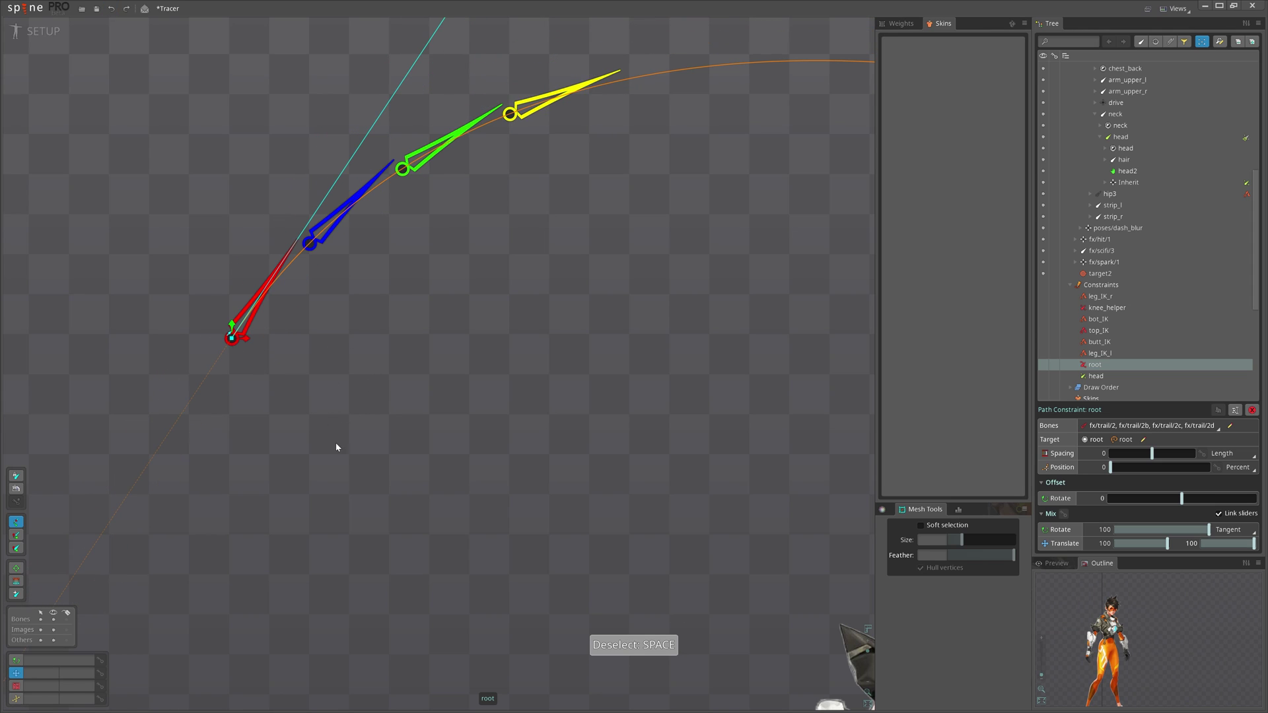
pyautogui.moveTo(337, 444); pyautogui.dragTo(323, 358)
pyautogui.scroll(-3, 562, 370)
pyautogui.hotkey('ctrl', 'z')
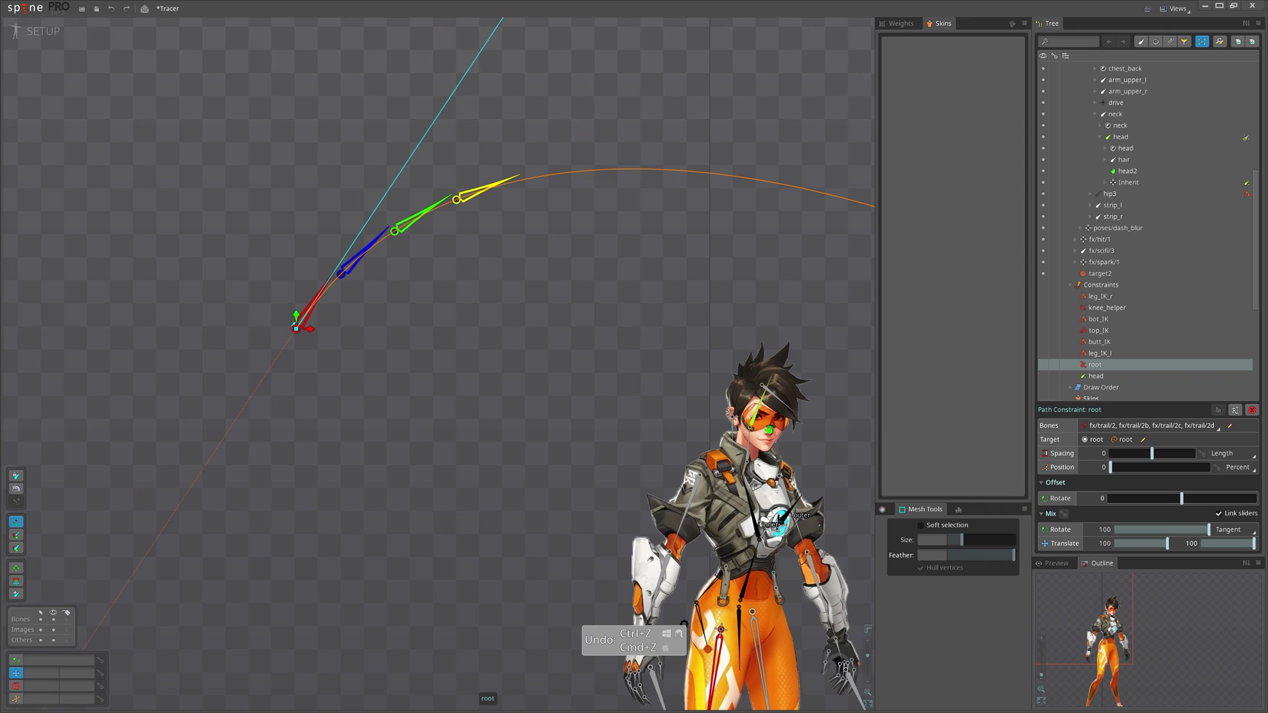
# Select the leg_lower_l bone, open the Rename Bone dialog from its name label in the viewport, and cancel it.
pyautogui.scroll(-2, 656, 445)
pyautogui.moveTo(656, 445); pyautogui.dragTo(423, 379)
pyautogui.scroll(-2, 707, 468)
pyautogui.press('space')
pyautogui.moveTo(707, 468); pyautogui.dragTo(552, 370)
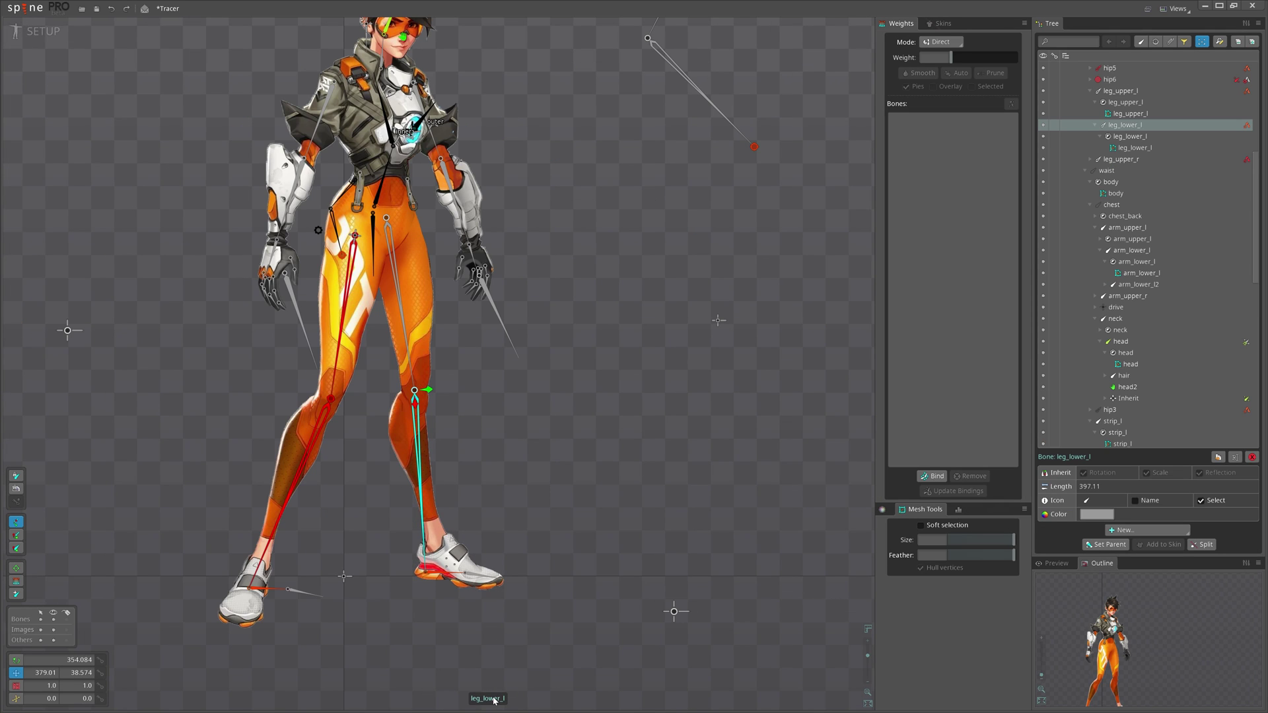
pyautogui.click(488, 699)
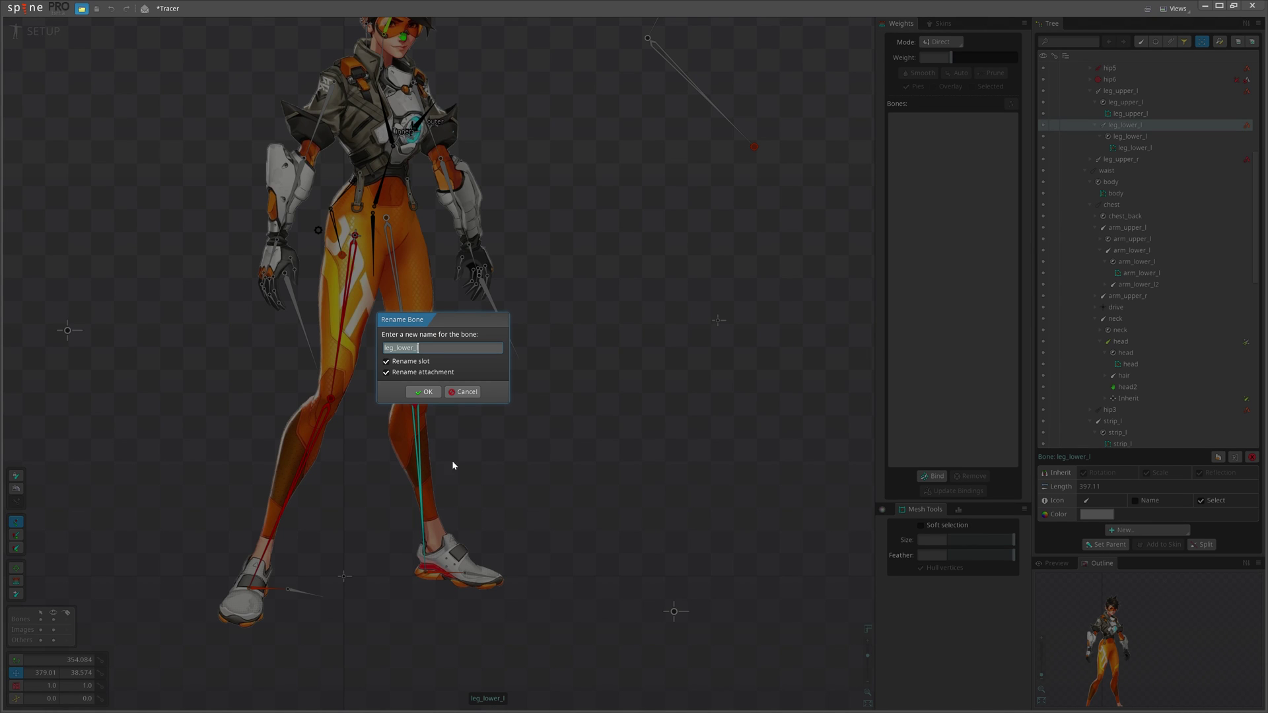
pyautogui.click(460, 393)
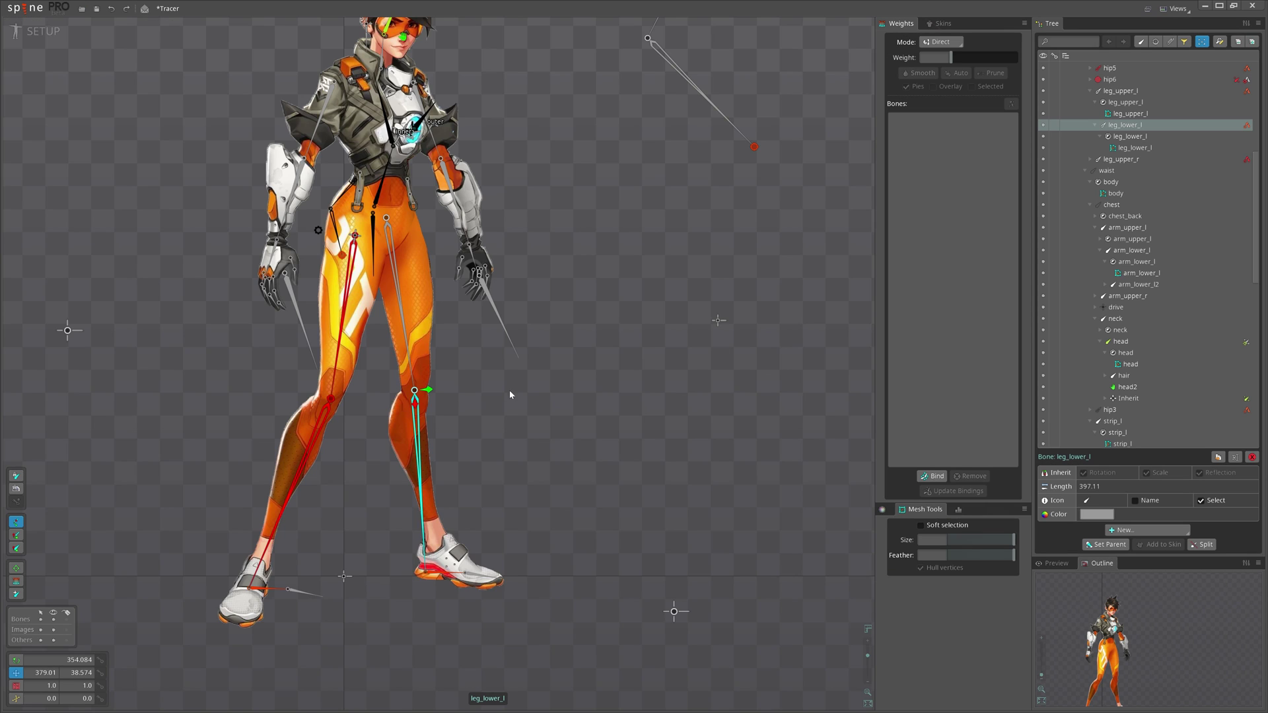
# Select the leg_upper_l mesh attachment and open it for mesh editing in Create mode.
pyautogui.moveTo(433, 286); pyautogui.dragTo(431, 392)
pyautogui.scroll(1, 429, 392)
pyautogui.click(420, 394)
pyautogui.click(1115, 529)
pyautogui.scroll(4, 377, 404)
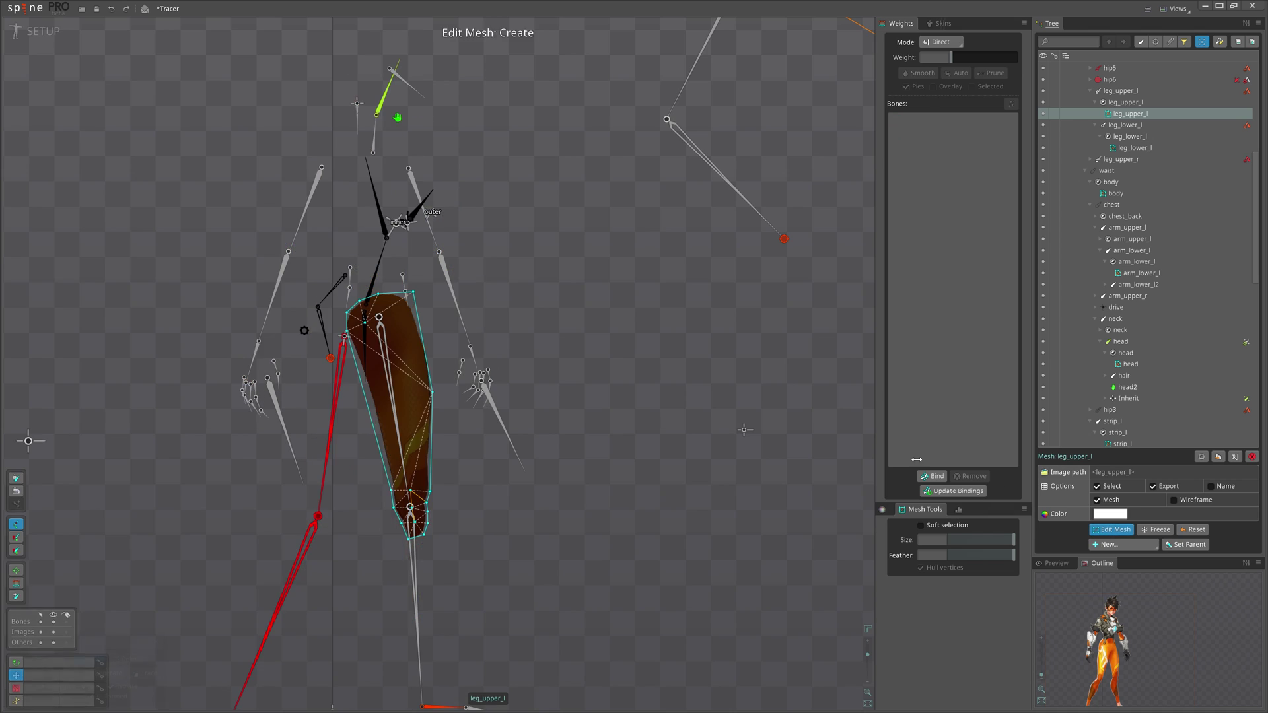
# Try out the Create tool on the leg_upper_l mesh, leave mesh editing, and deselect everything.
pyautogui.moveTo(401, 358); pyautogui.dragTo(401, 422)
pyautogui.moveTo(378, 459)
pyautogui.mouseDown()
pyautogui.moveTo(410, 458)
pyautogui.moveTo(427, 488)
pyautogui.mouseUp()
pyautogui.moveTo(429, 434); pyautogui.dragTo(425, 373)
pyautogui.click(362, 323)
pyautogui.click(412, 323)
pyautogui.click(348, 285)
pyautogui.click(396, 286)
pyautogui.click(156, 641)
pyautogui.scroll(-1, 504, 498)
pyautogui.moveTo(504, 498); pyautogui.dragTo(540, 479)
pyautogui.press('space')
# Select the body mesh and compute automatic weights for the whole mesh, for selected torso vertices, and for the waist through hip4 bones.
pyautogui.moveTo(408, 102); pyautogui.dragTo(386, 344)
pyautogui.click(370, 354)
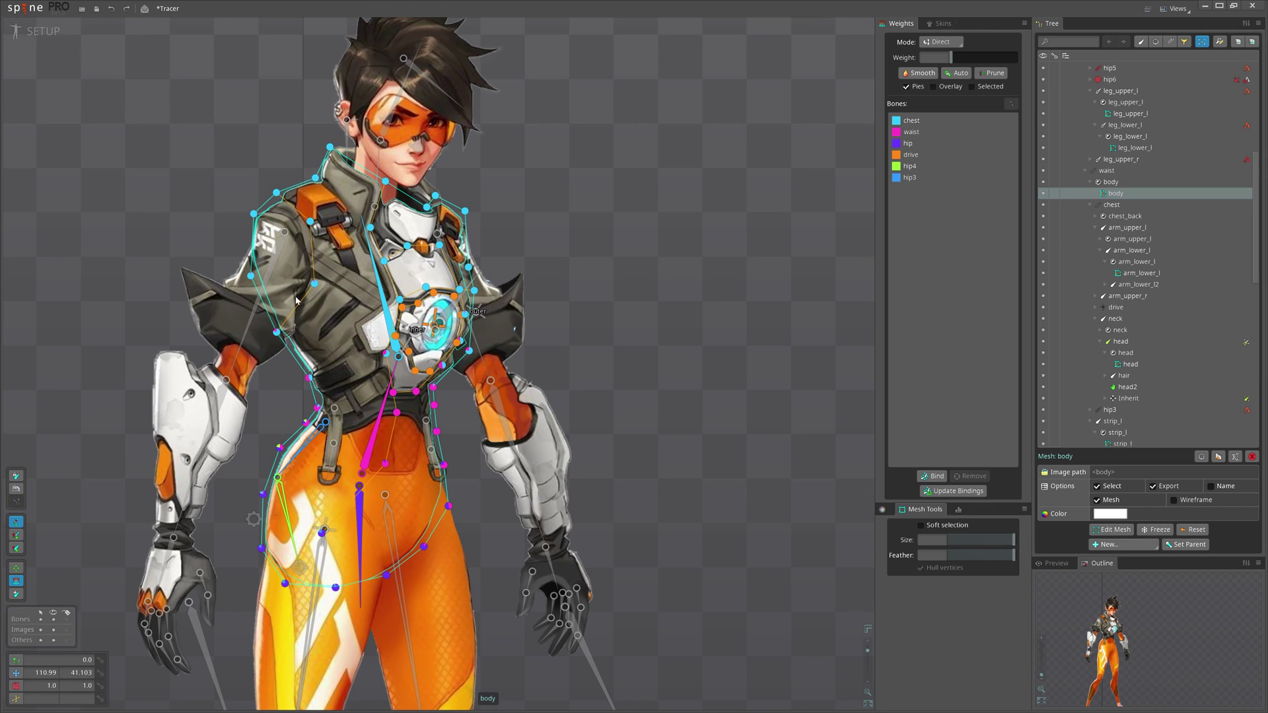
pyautogui.click(962, 76)
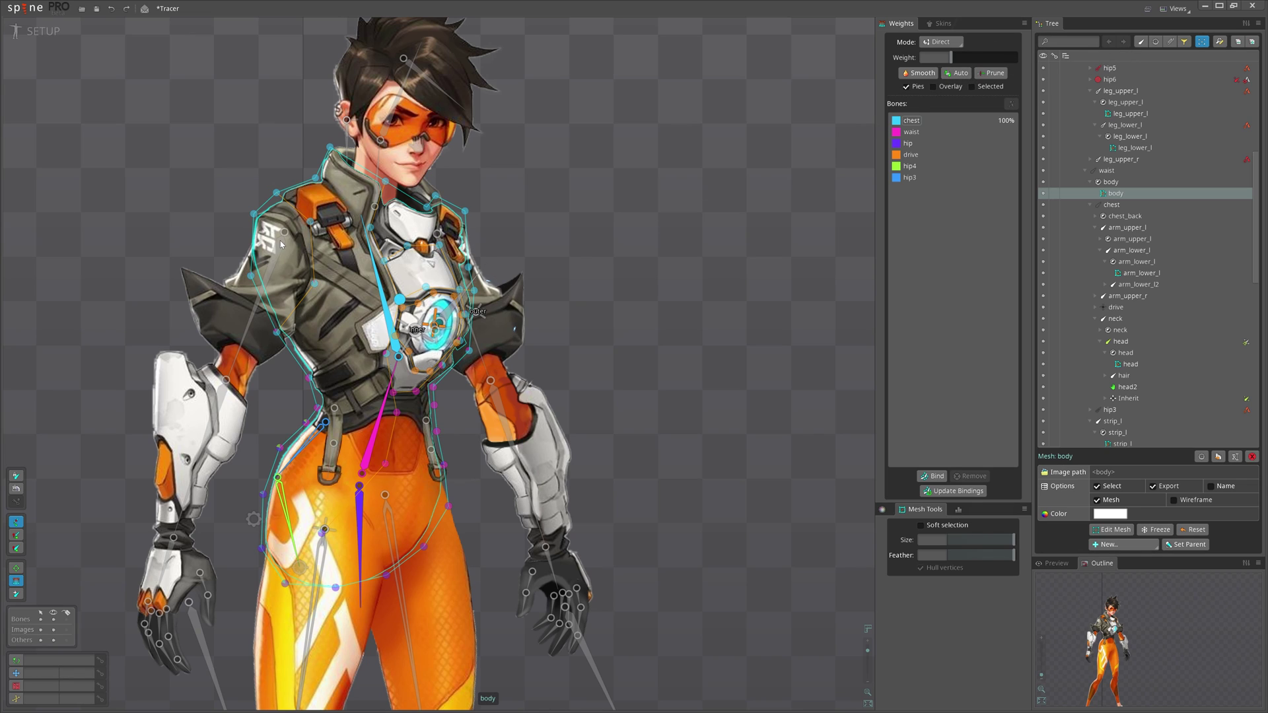
pyautogui.click(961, 74)
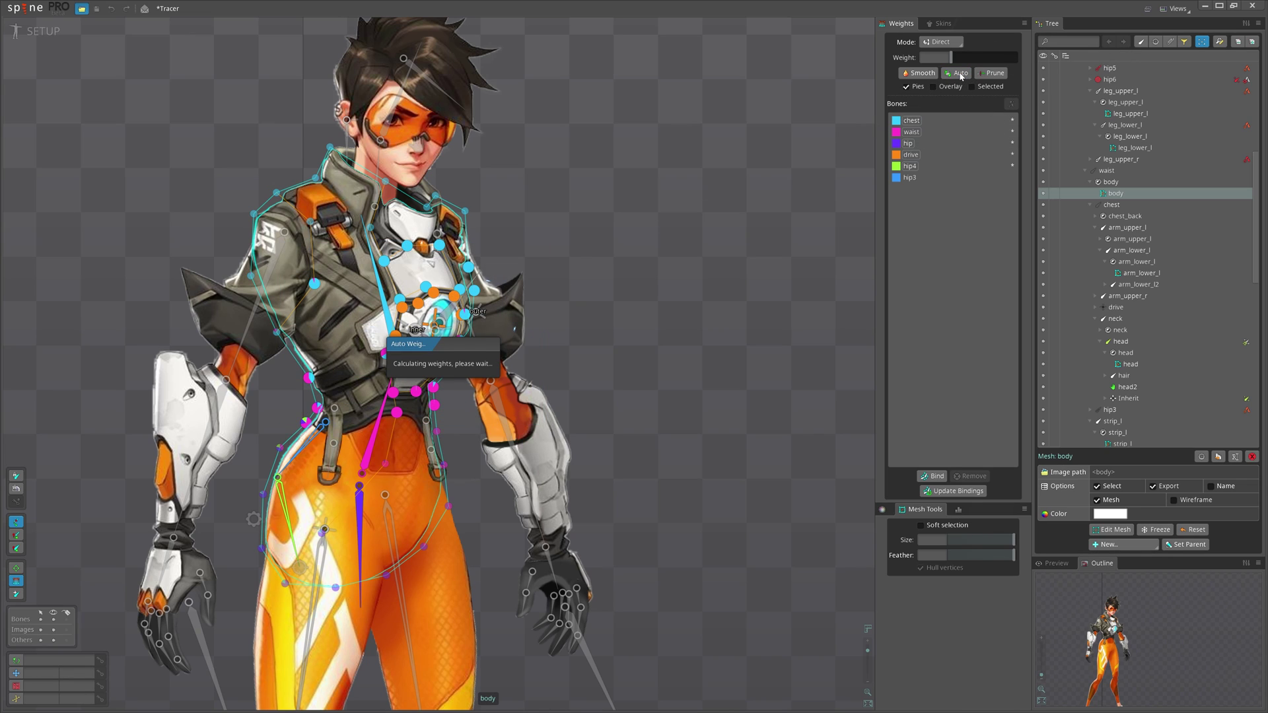
pyautogui.moveTo(919, 133); pyautogui.dragTo(918, 166)
pyautogui.click(959, 74)
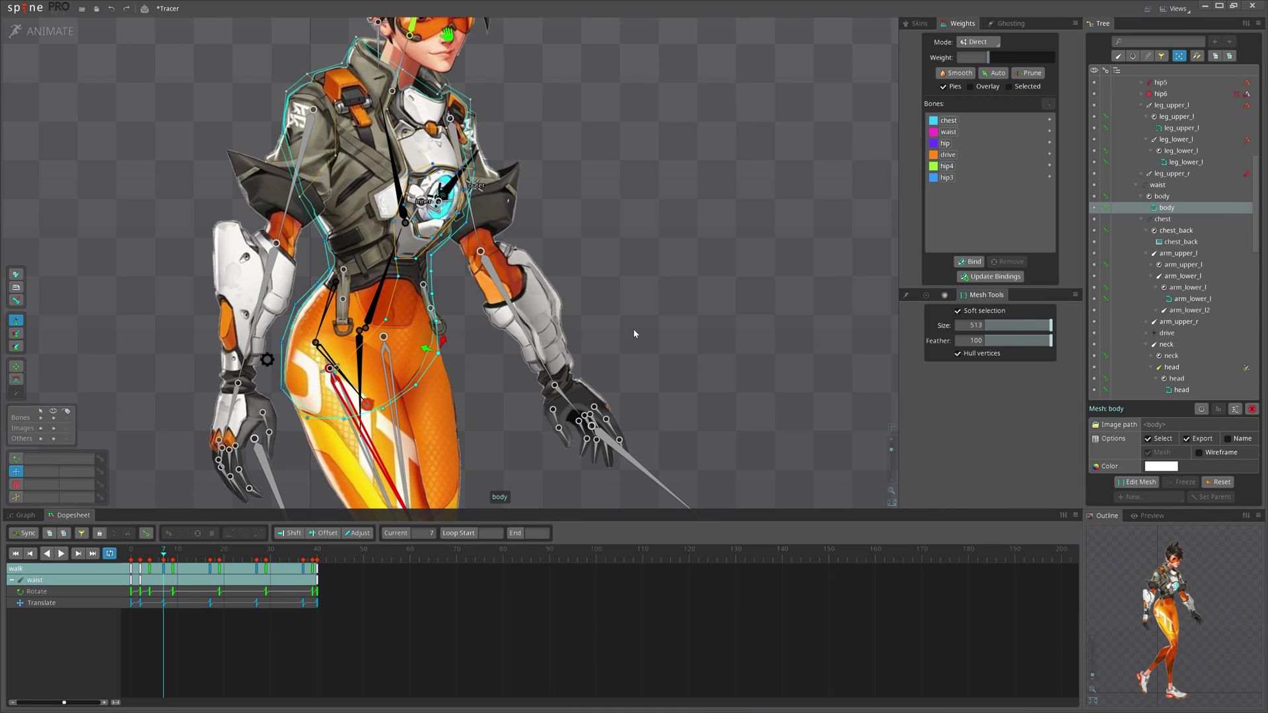
# Try to move the body mesh's hip vertices toward the opposite hip with soft selection enabled at size 513 and feather 100.
pyautogui.moveTo(533, 367); pyautogui.dragTo(541, 379)
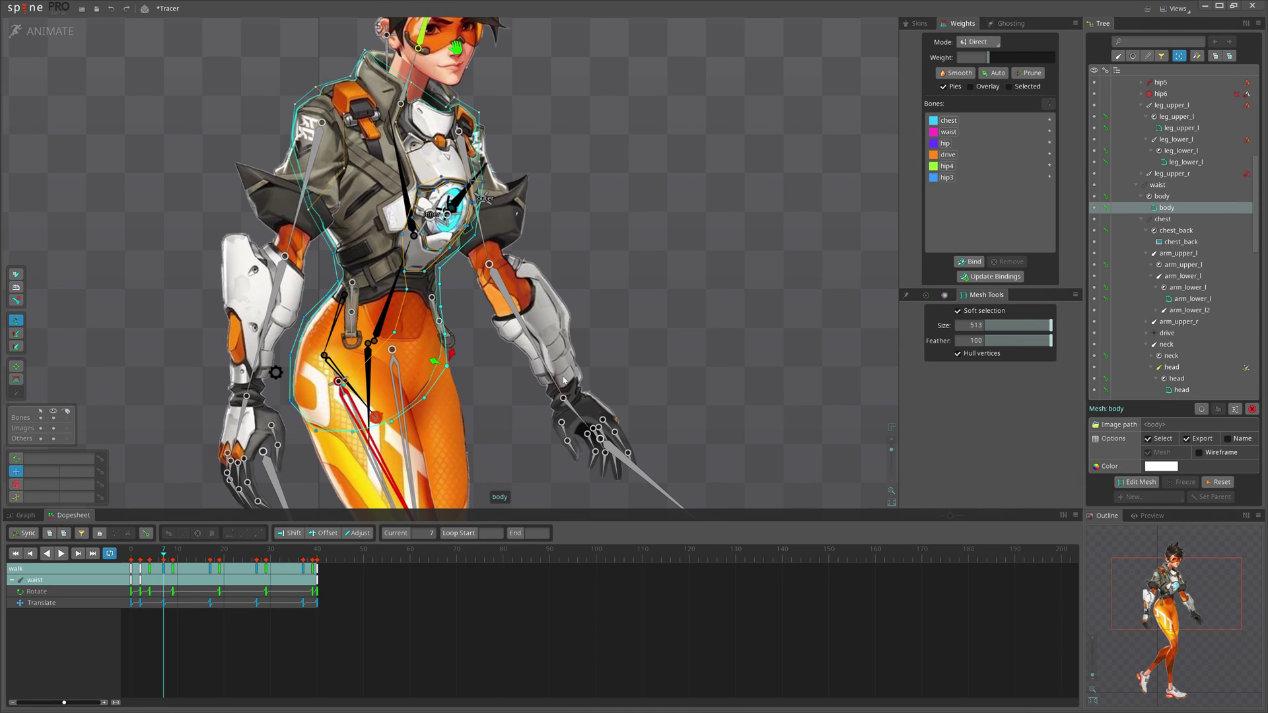
pyautogui.moveTo(447, 366); pyautogui.dragTo(358, 379)
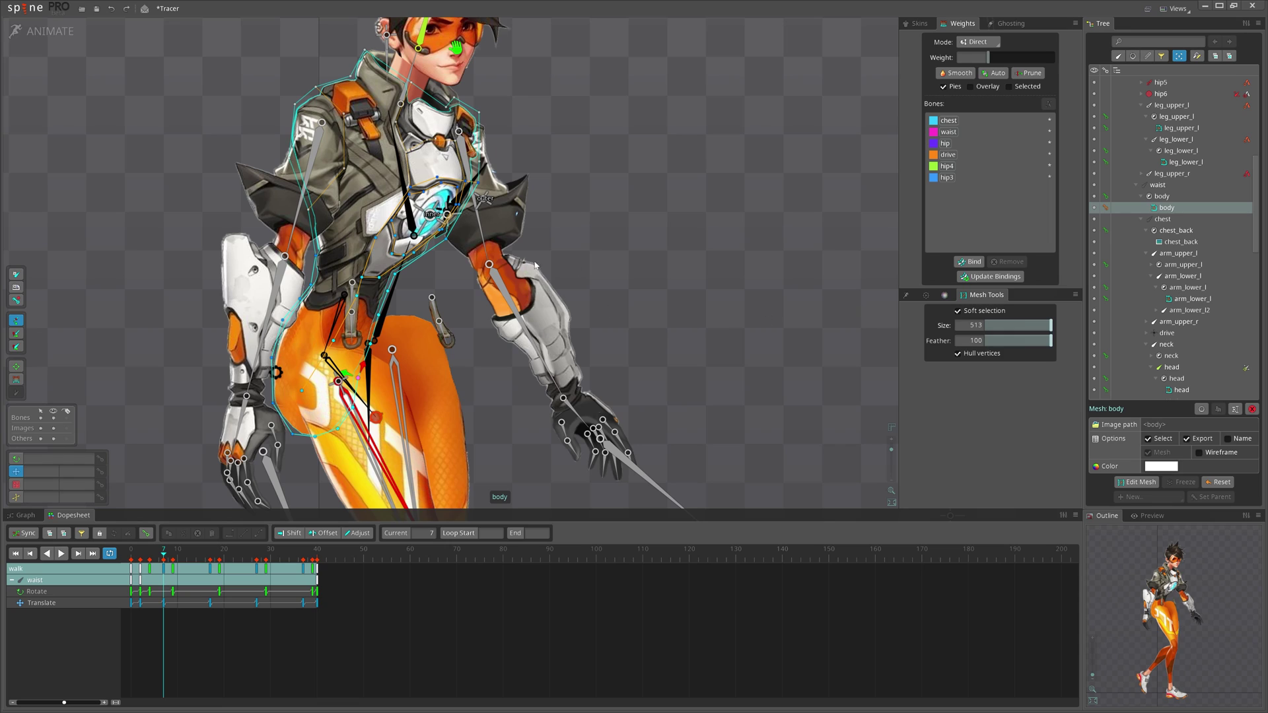
# Turn off soft selection, clear the selection, and reselect the body mesh.
pyautogui.click(959, 309)
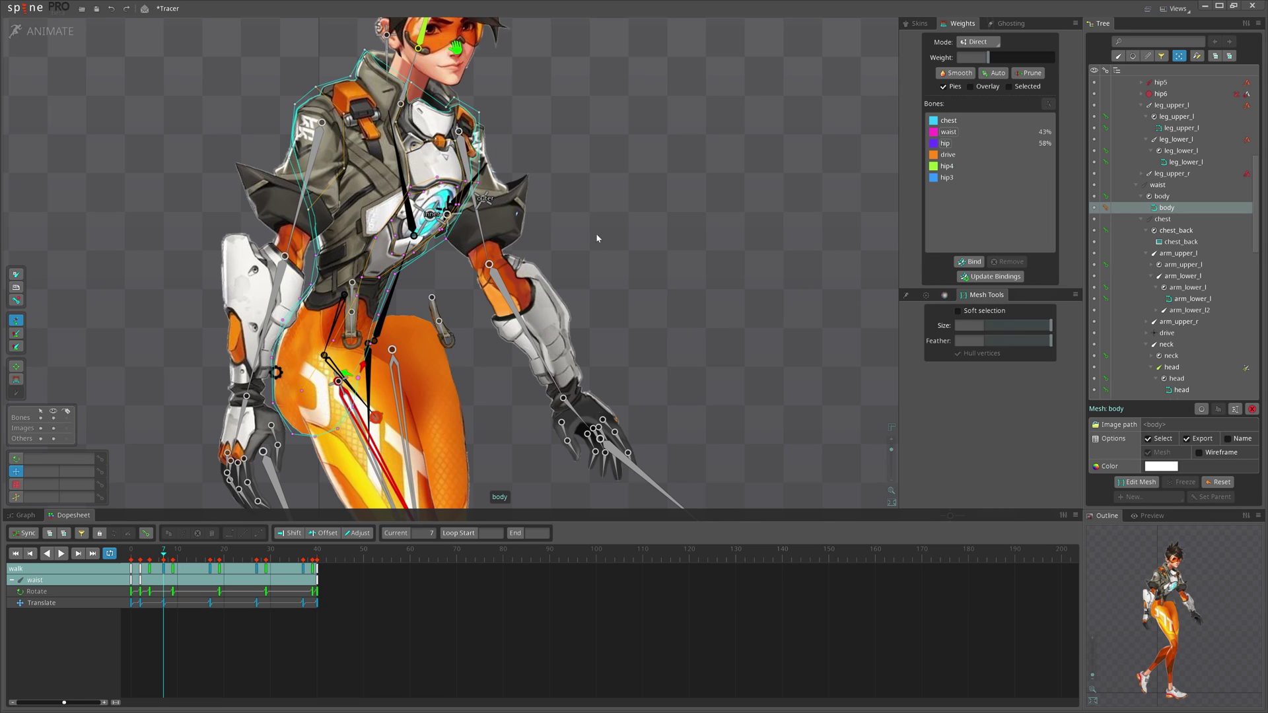
pyautogui.keyDown('ctrl'); pyautogui.click(316, 88); pyautogui.keyUp('ctrl')
pyautogui.press('Escape')
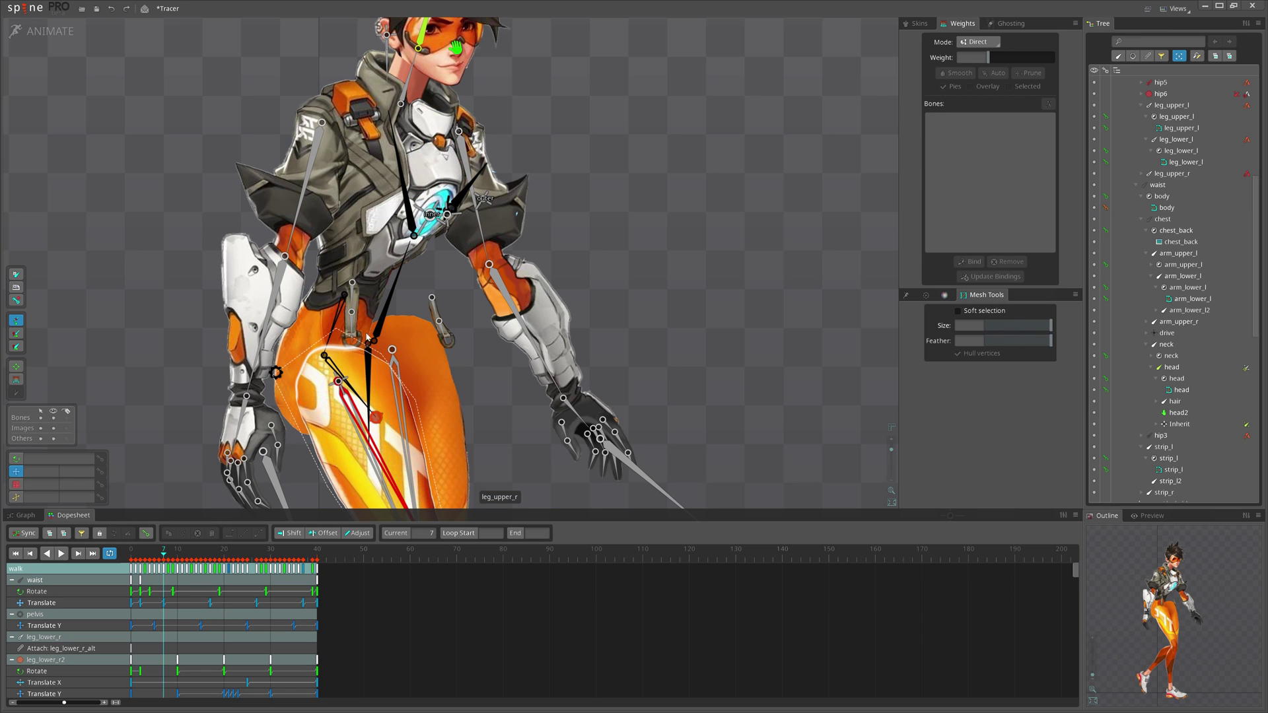
pyautogui.click(359, 380)
pyautogui.press('Escape')
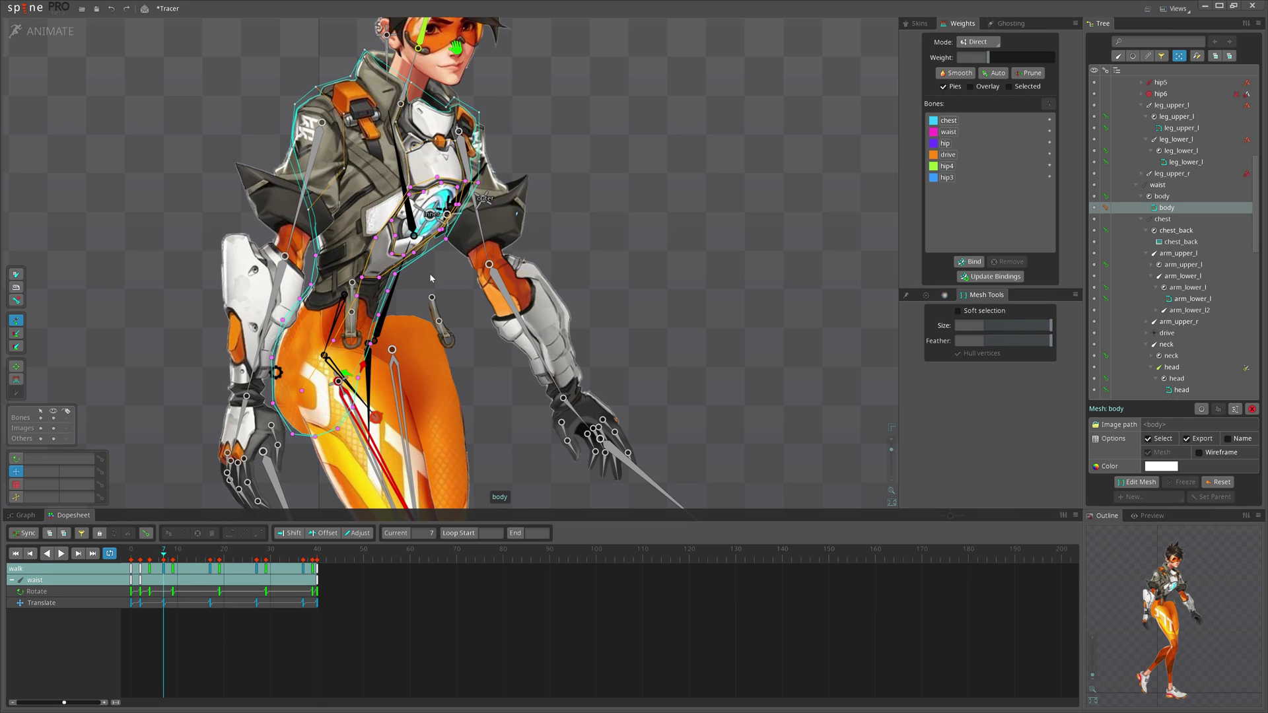
# Undo the last vertex changes on the body mesh's upper torso.
pyautogui.moveTo(431, 270); pyautogui.dragTo(418, 329)
pyautogui.hotkey('ctrl', 'z')
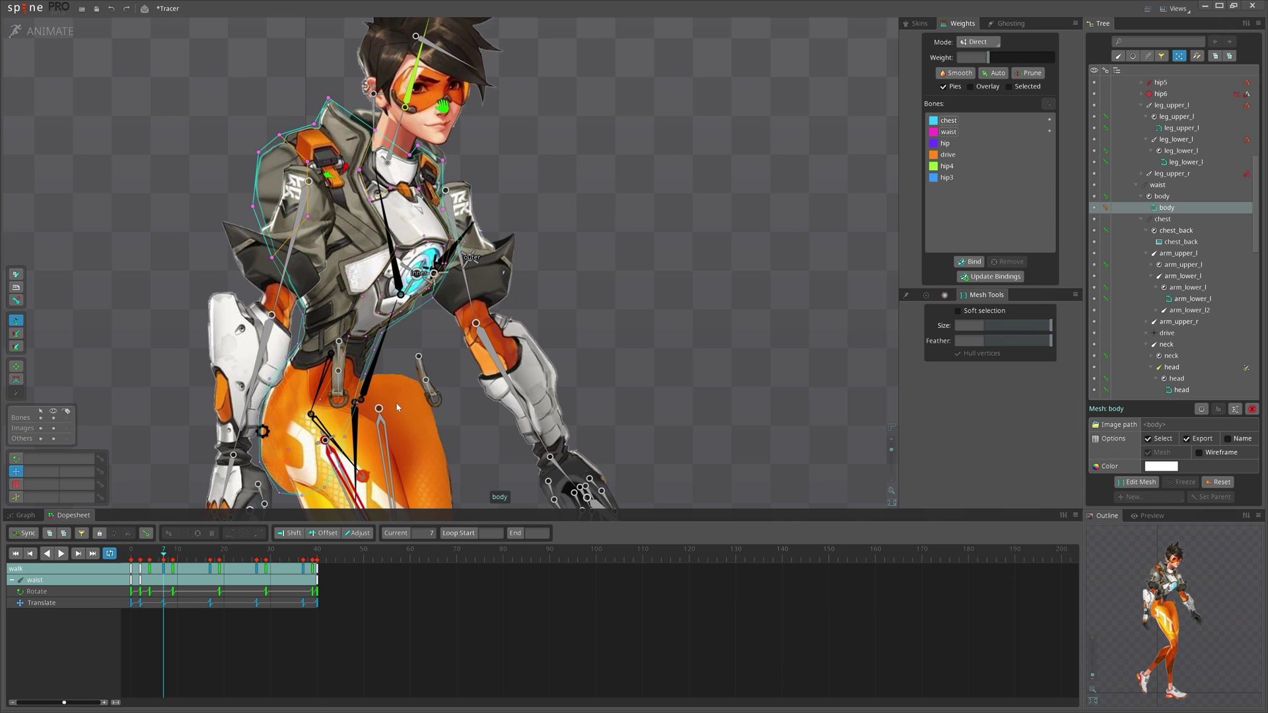
pyautogui.hotkey('ctrl', 'z')
pyautogui.hotkey('ctrl', 'z')
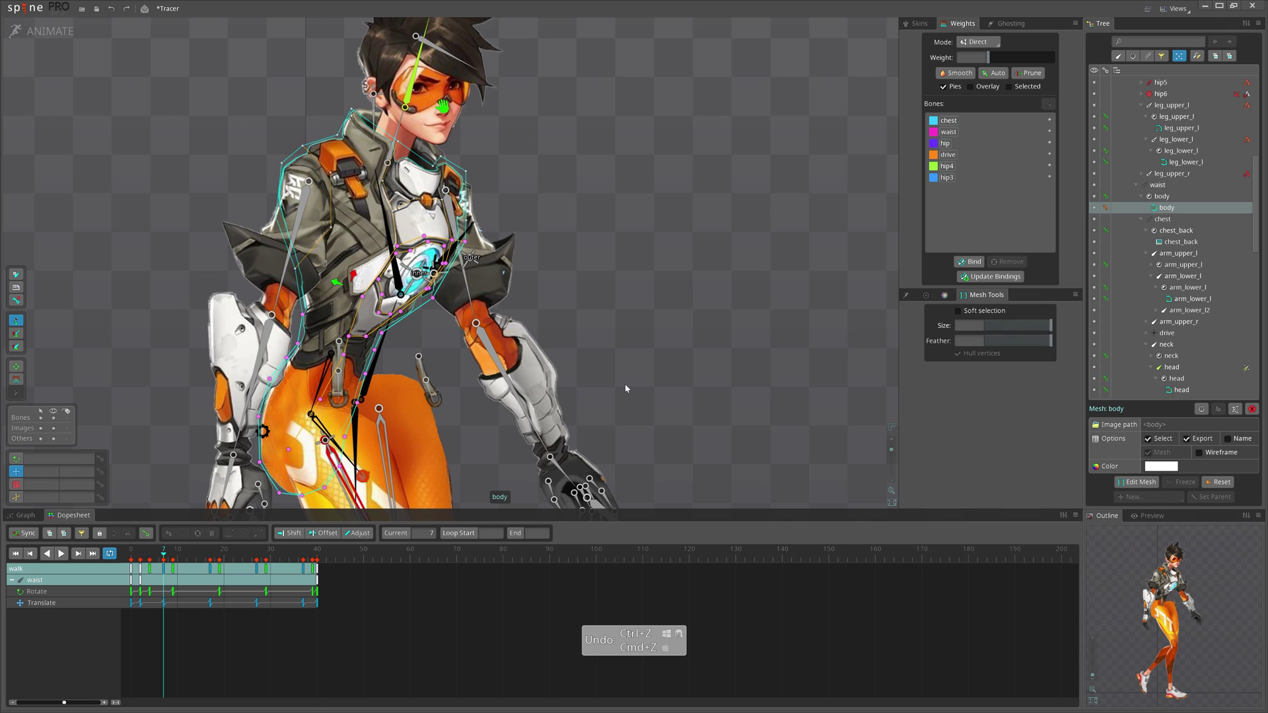
# Play the walk animation and lower the waist bone's weight on the body mesh.
pyautogui.press('d')
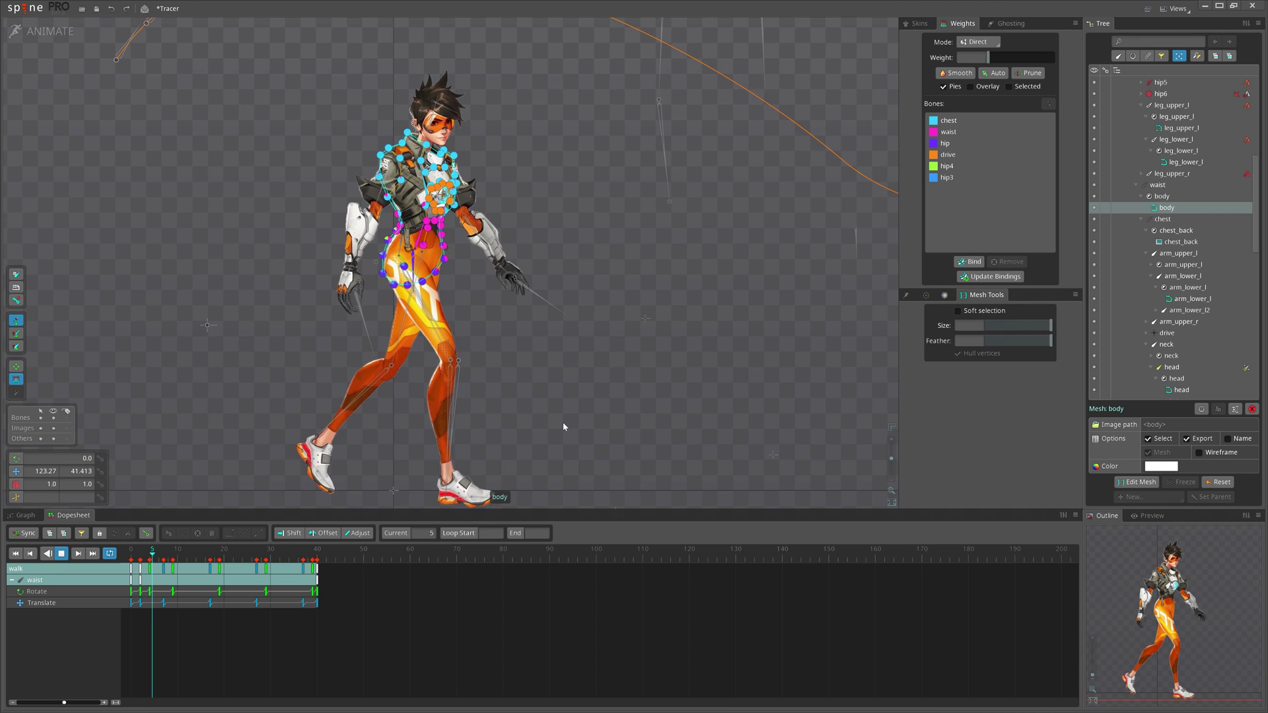
pyautogui.scroll(5, 509, 281)
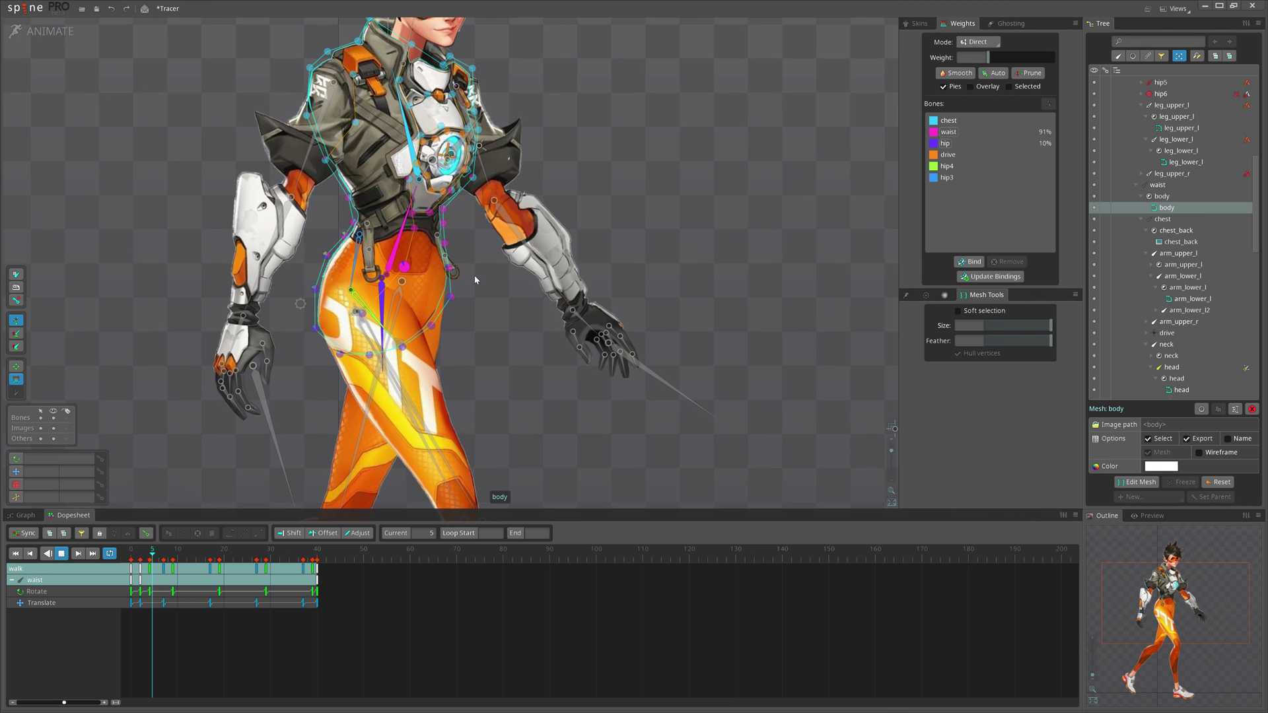
pyautogui.click(951, 132)
pyautogui.moveTo(1033, 59)
pyautogui.mouseDown()
pyautogui.moveTo(996, 65)
pyautogui.moveTo(1040, 63)
pyautogui.moveTo(1017, 63)
pyautogui.mouseUp()
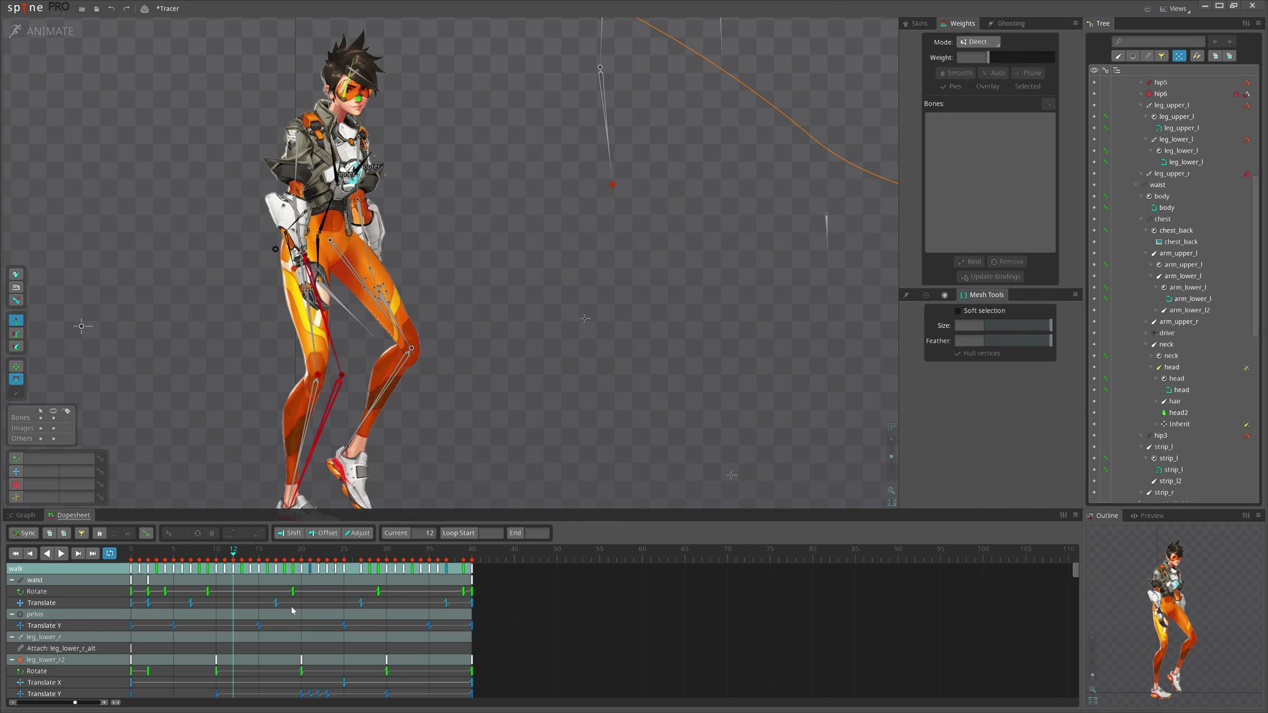
# Duplicate the waist Translate key at frame 17 and the pelvis Translate Y key at frame 15 three frames further along.
pyautogui.moveTo(292, 597); pyautogui.dragTo(271, 620)
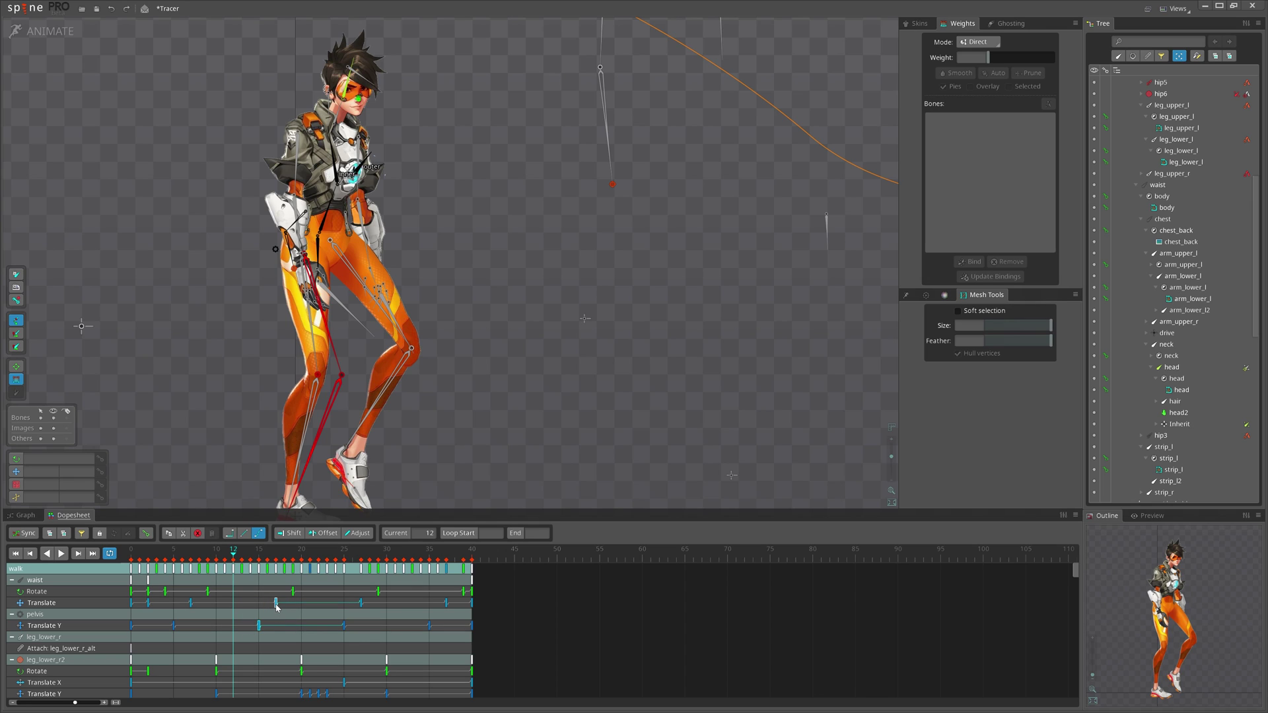
pyautogui.moveTo(283, 608); pyautogui.dragTo(304, 609)
pyautogui.click(315, 627)
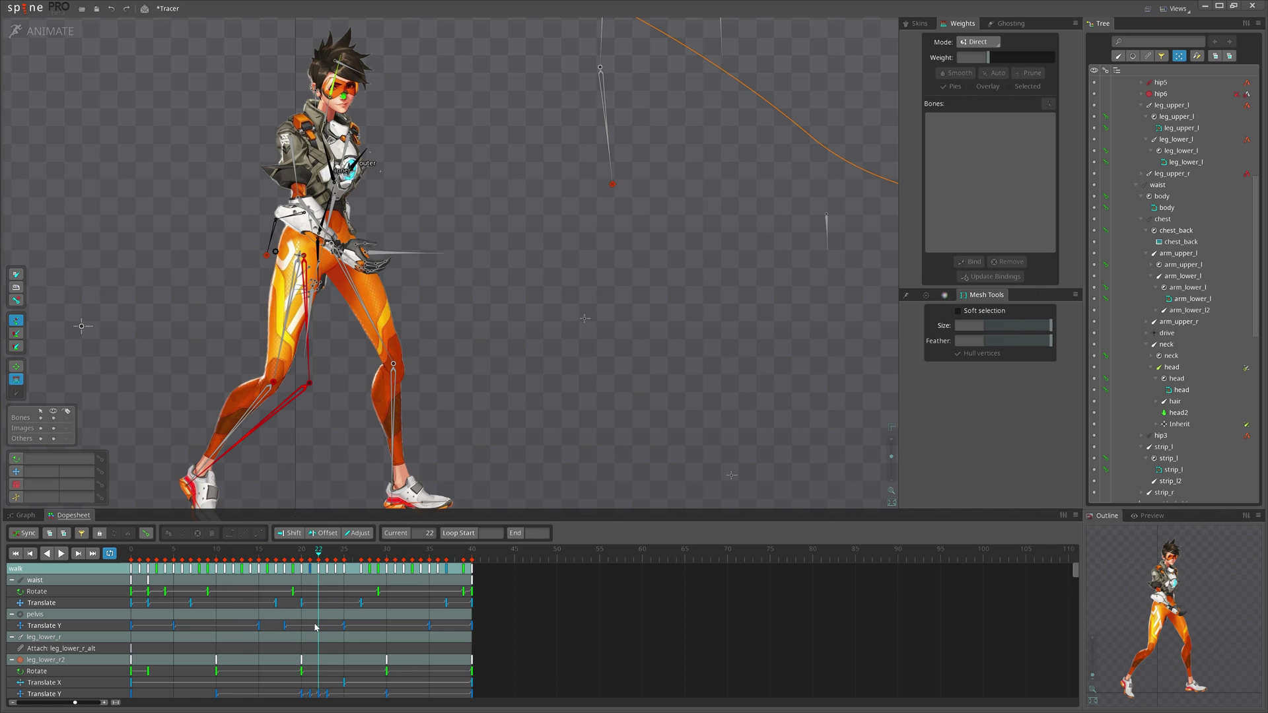
# Switch to Setup mode and back to Animate mode, and box-select the leg_lower_r2 keys at frames 10 and 20 in the dopesheet.
pyautogui.click(40, 32)
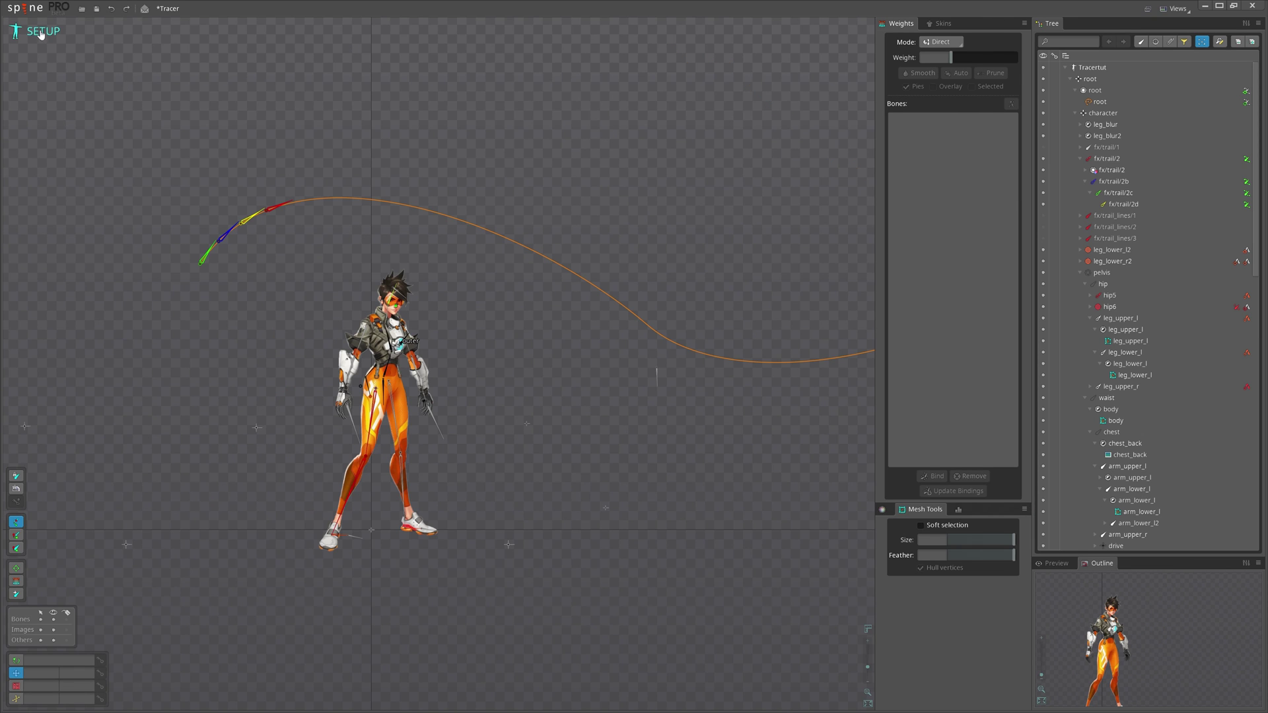
pyautogui.click(37, 35)
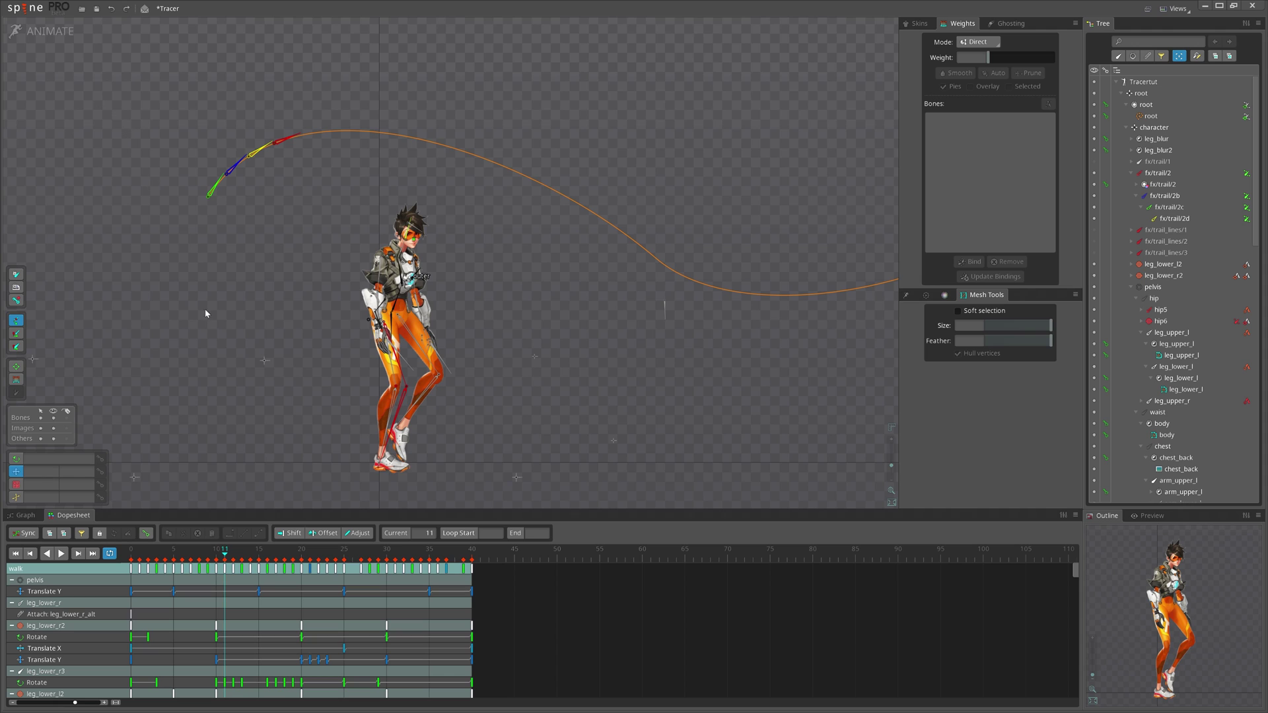
pyautogui.moveTo(198, 611); pyautogui.dragTo(311, 663)
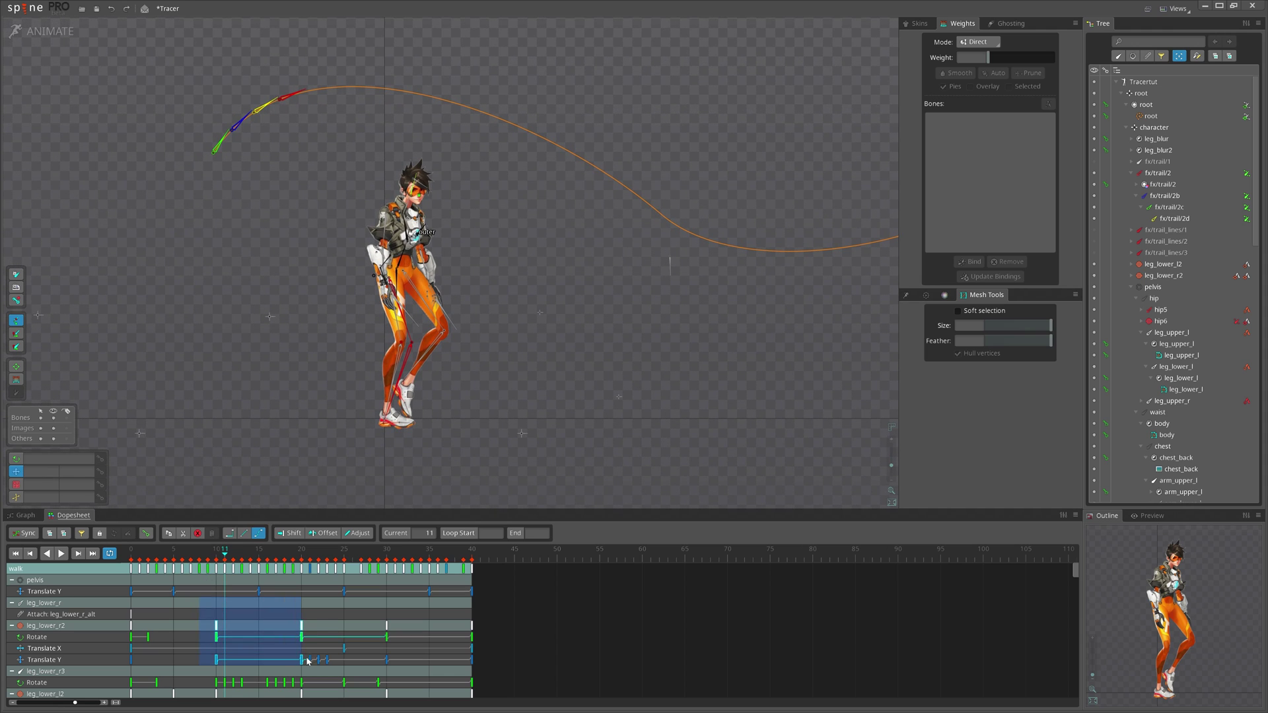
# Show the curves in the Graph view and box-select the pelvis Translate Y key at frame 5.
pyautogui.click(26, 515)
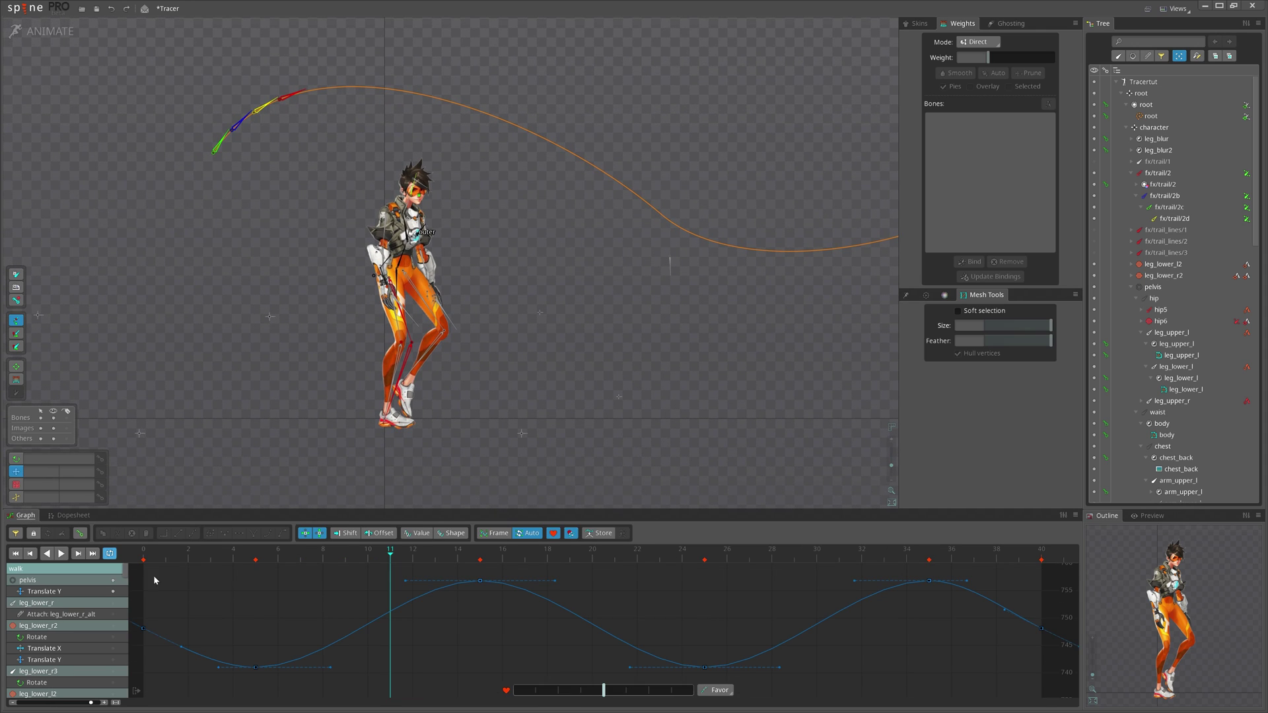
pyautogui.click(227, 597)
pyautogui.moveTo(217, 588); pyautogui.dragTo(433, 687)
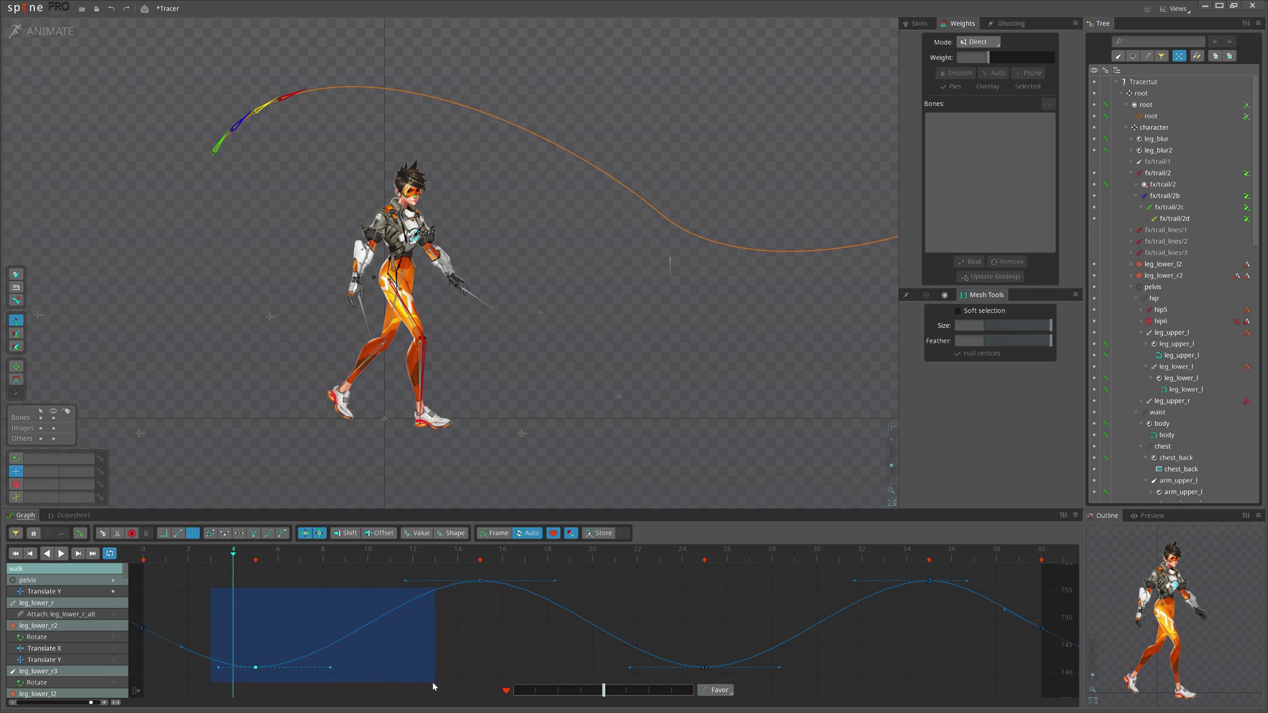
# Try to stretch the box-selected leg_lower_r2 and leg_lower_r3 keys in the dopesheet by the selection's edge, and undo the change.
pyautogui.click(69, 515)
pyautogui.moveTo(332, 626); pyautogui.dragTo(409, 650)
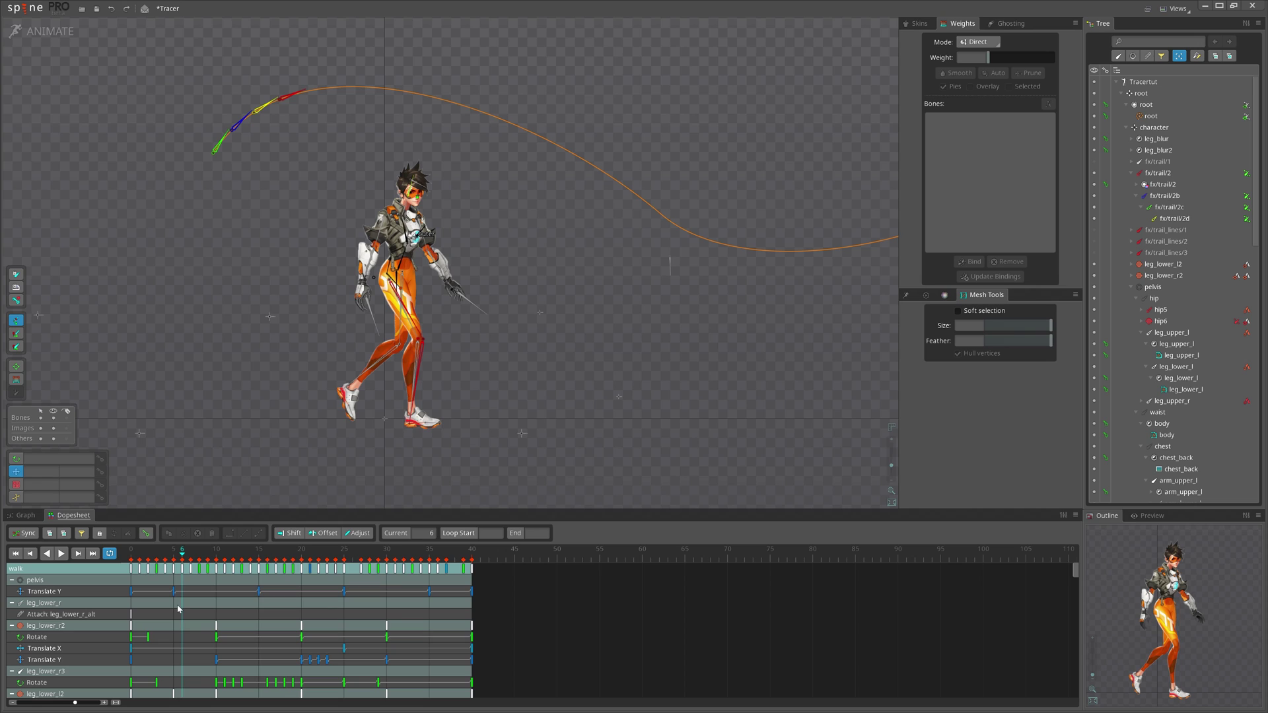
pyautogui.moveTo(182, 607); pyautogui.dragTo(338, 689)
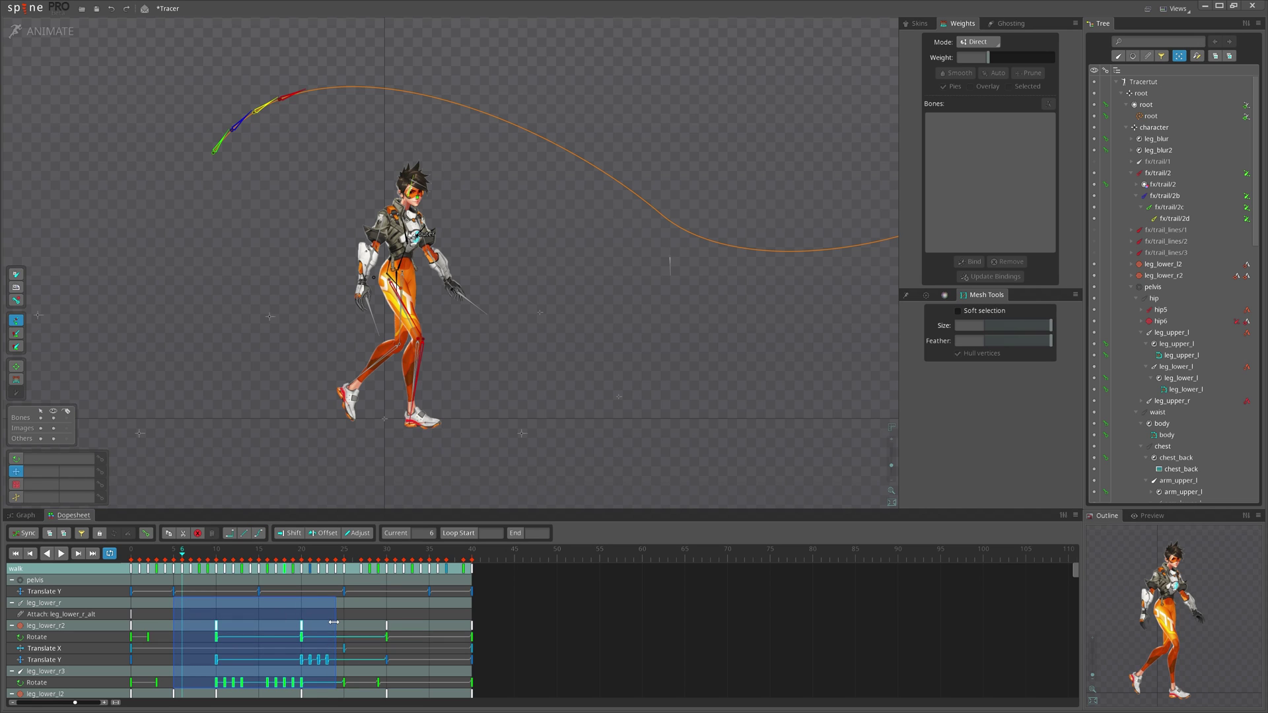
pyautogui.moveTo(334, 622)
pyautogui.mouseDown()
pyautogui.moveTo(287, 620)
pyautogui.moveTo(343, 618)
pyautogui.mouseUp()
pyautogui.moveTo(256, 614)
pyautogui.mouseDown()
pyautogui.moveTo(315, 605)
pyautogui.moveTo(257, 608)
pyautogui.mouseUp()
pyautogui.hotkey('ctrl', 'z')
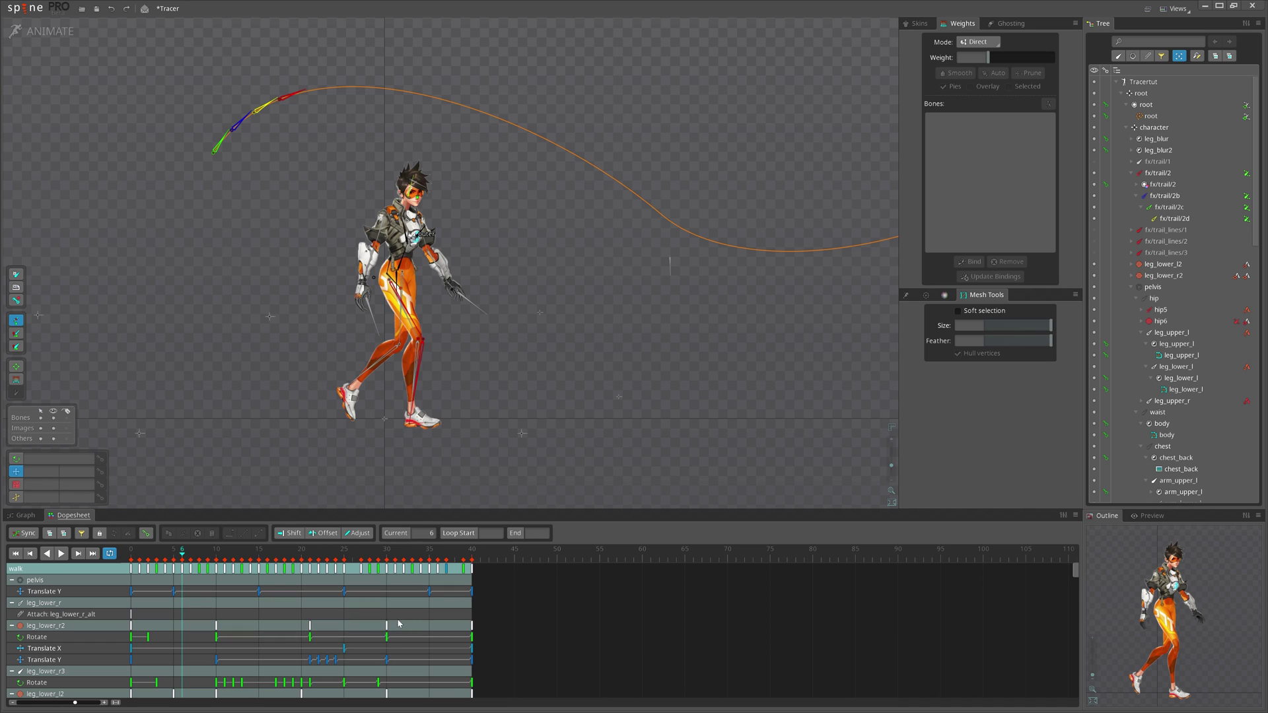
# Build up several separate box selections over the leg_lower_r2 keys in the dopesheet, spanning about frames 3 to 38.
pyautogui.click(155, 617)
pyautogui.moveTo(157, 598); pyautogui.dragTo(255, 669)
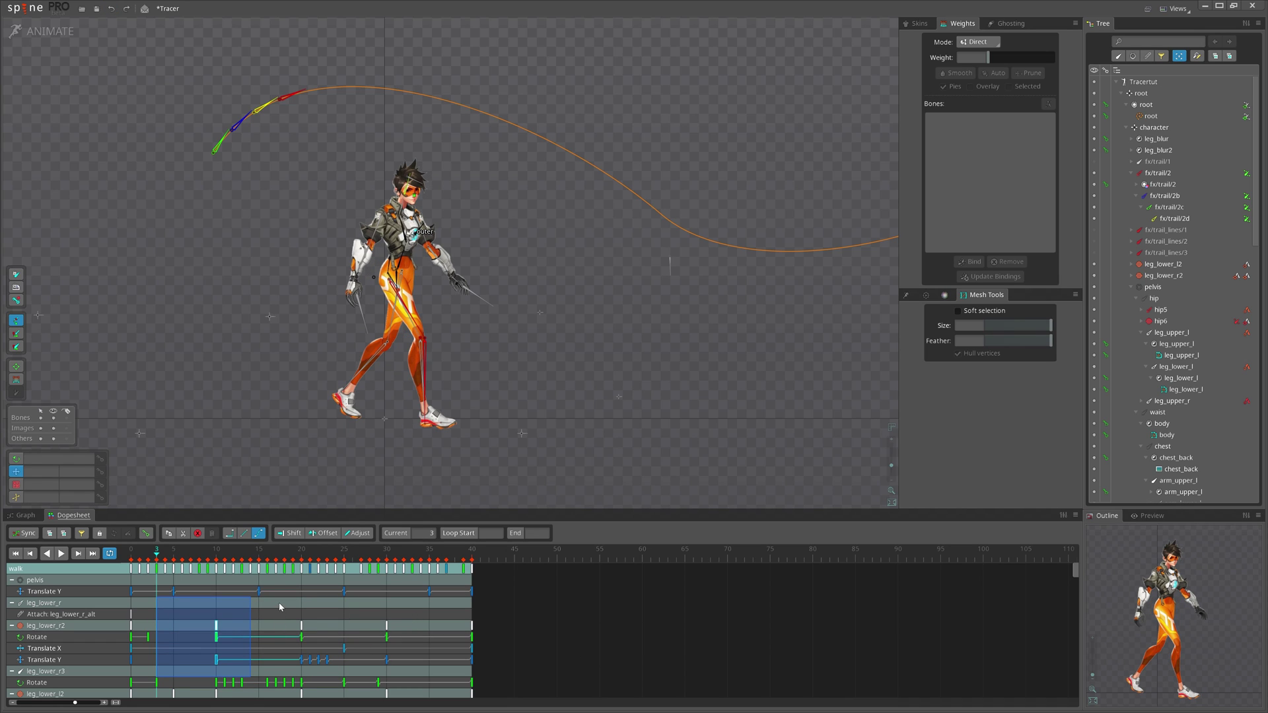
pyautogui.moveTo(370, 681); pyautogui.dragTo(370, 681)
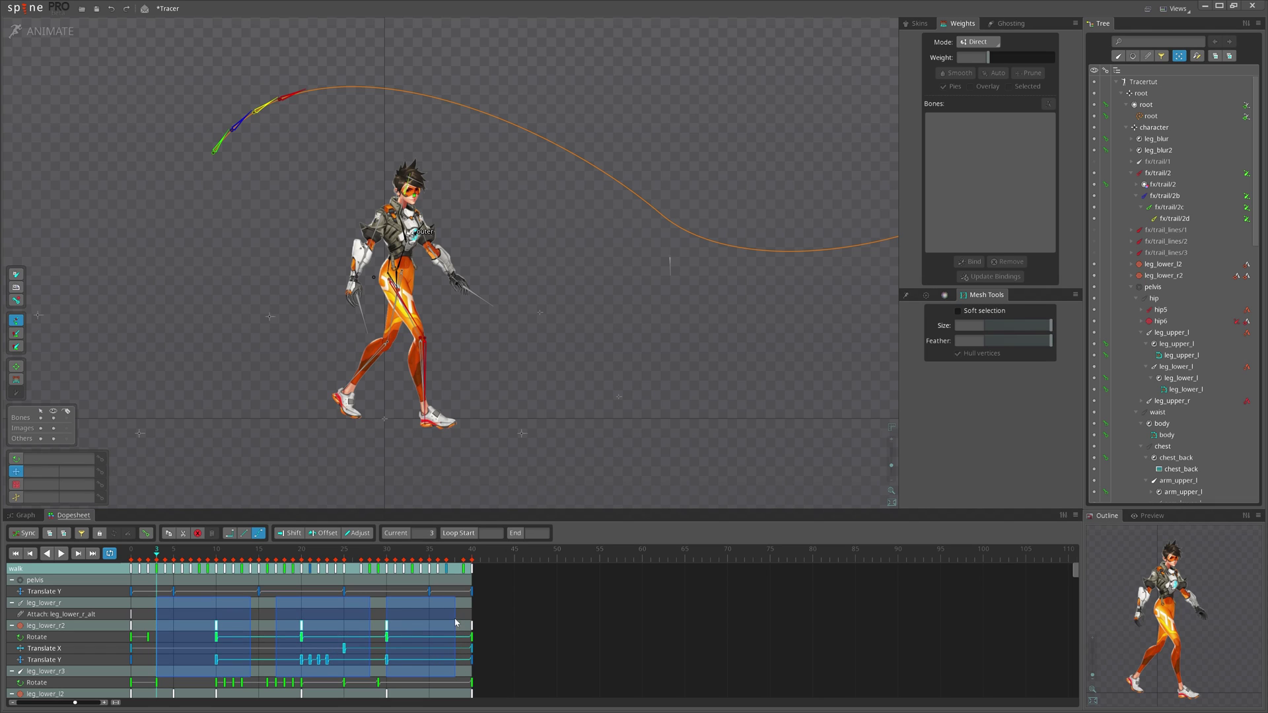
pyautogui.moveTo(454, 616); pyautogui.dragTo(429, 616)
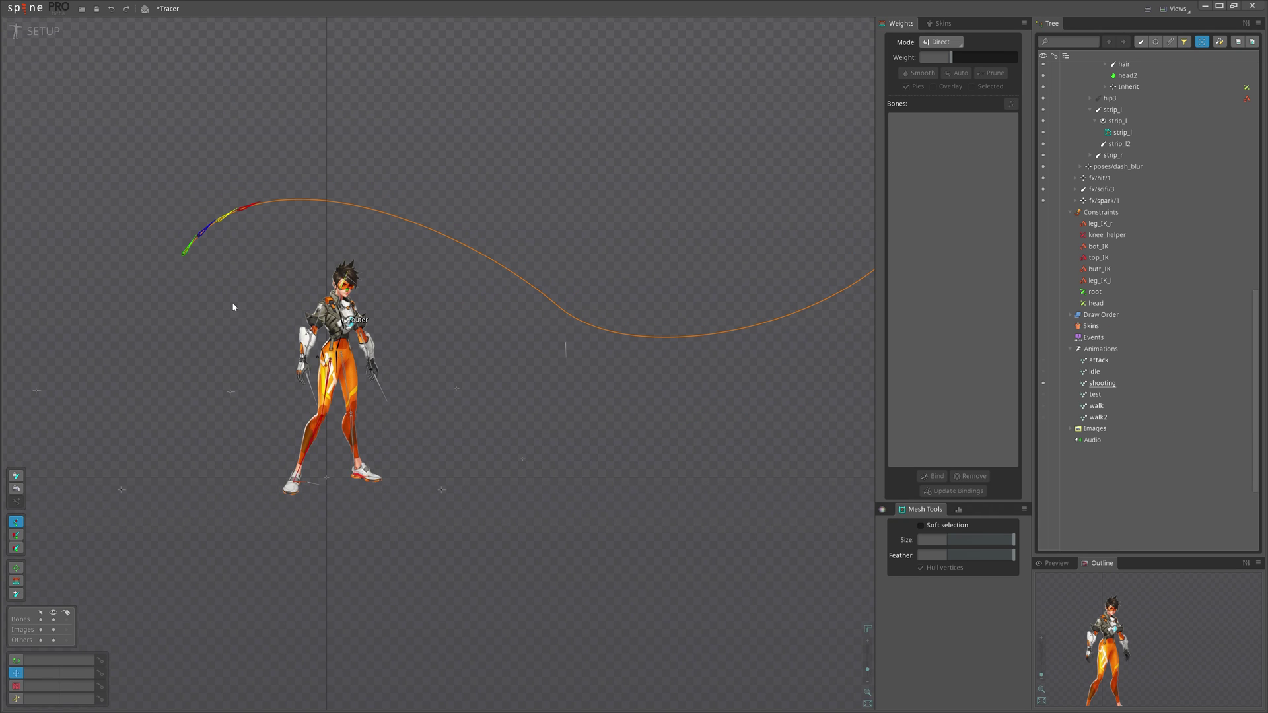
# Switch to Animate mode, box-select the graph keys between about frames 11 and 24, frame the view on them, and clear the selection.
pyautogui.click(43, 31)
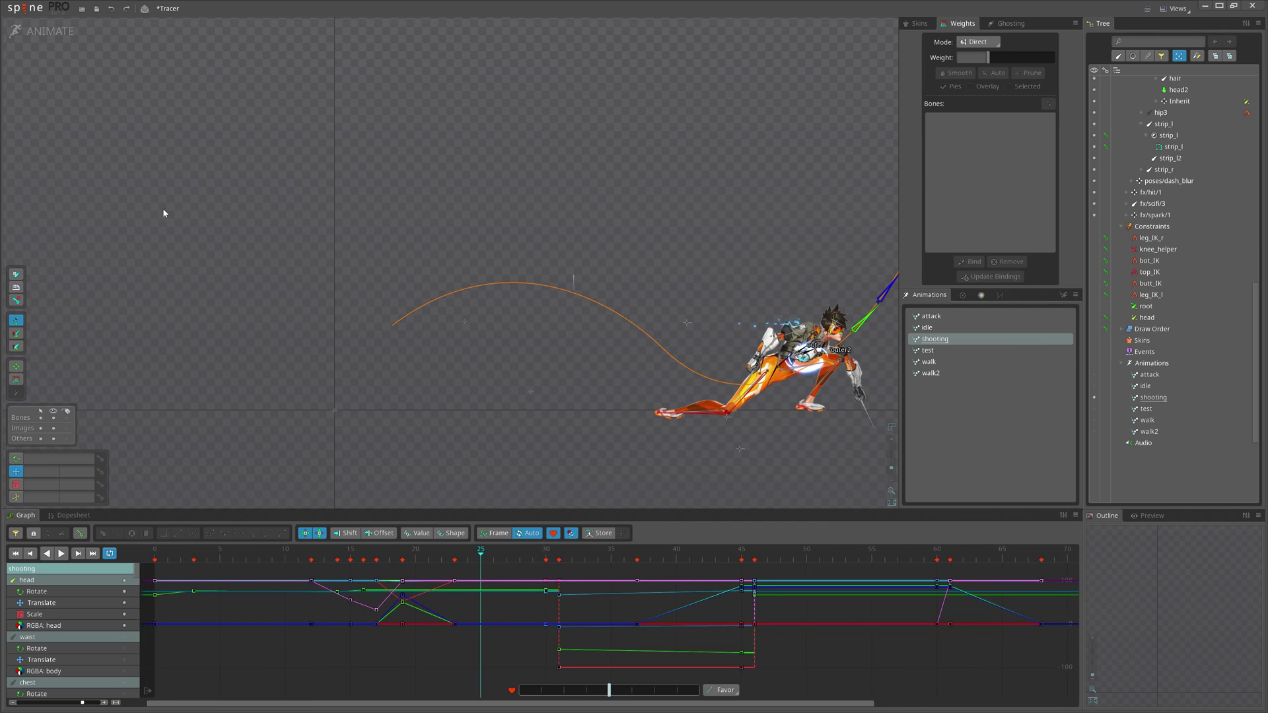
pyautogui.moveTo(298, 643); pyautogui.dragTo(466, 568)
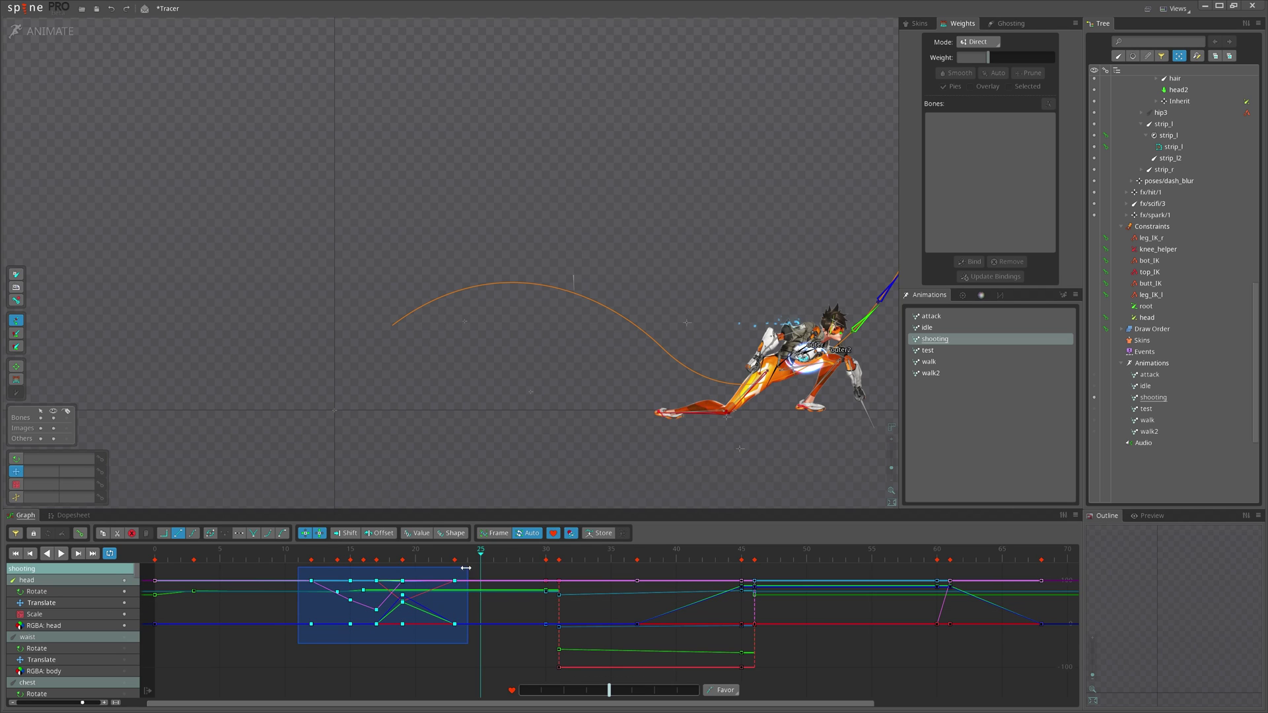
pyautogui.click(496, 533)
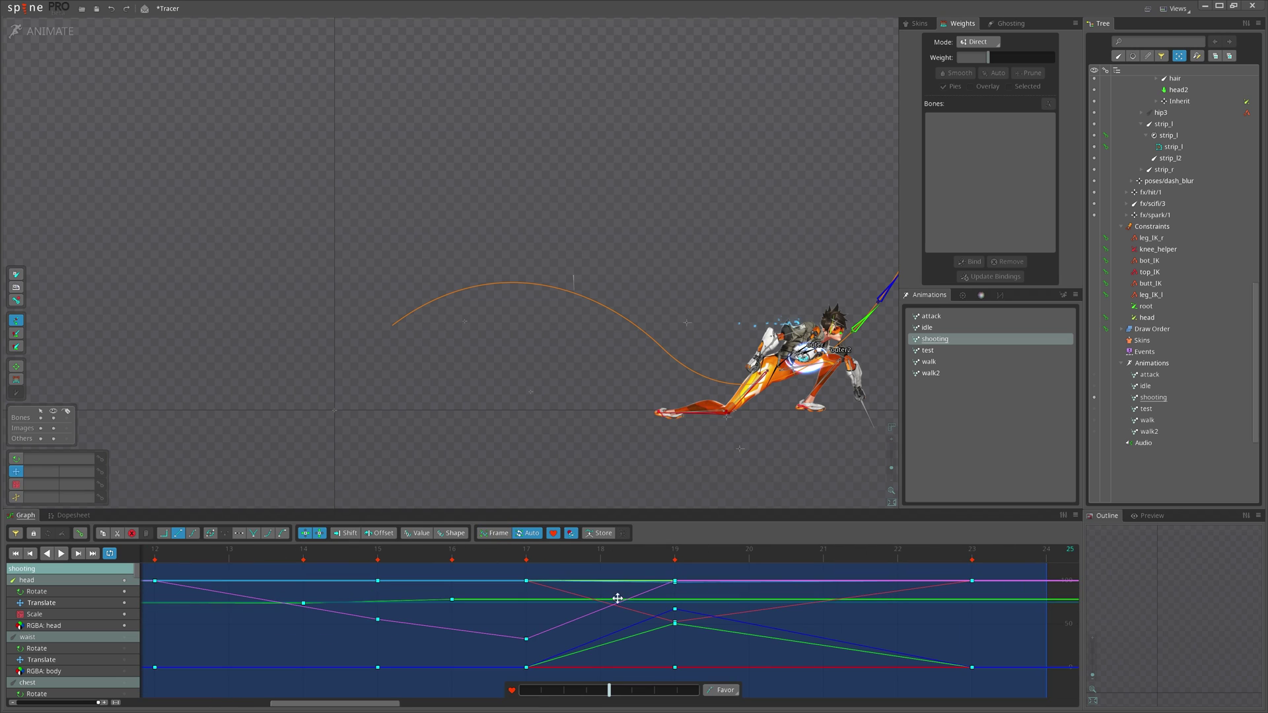
pyautogui.click(1053, 623)
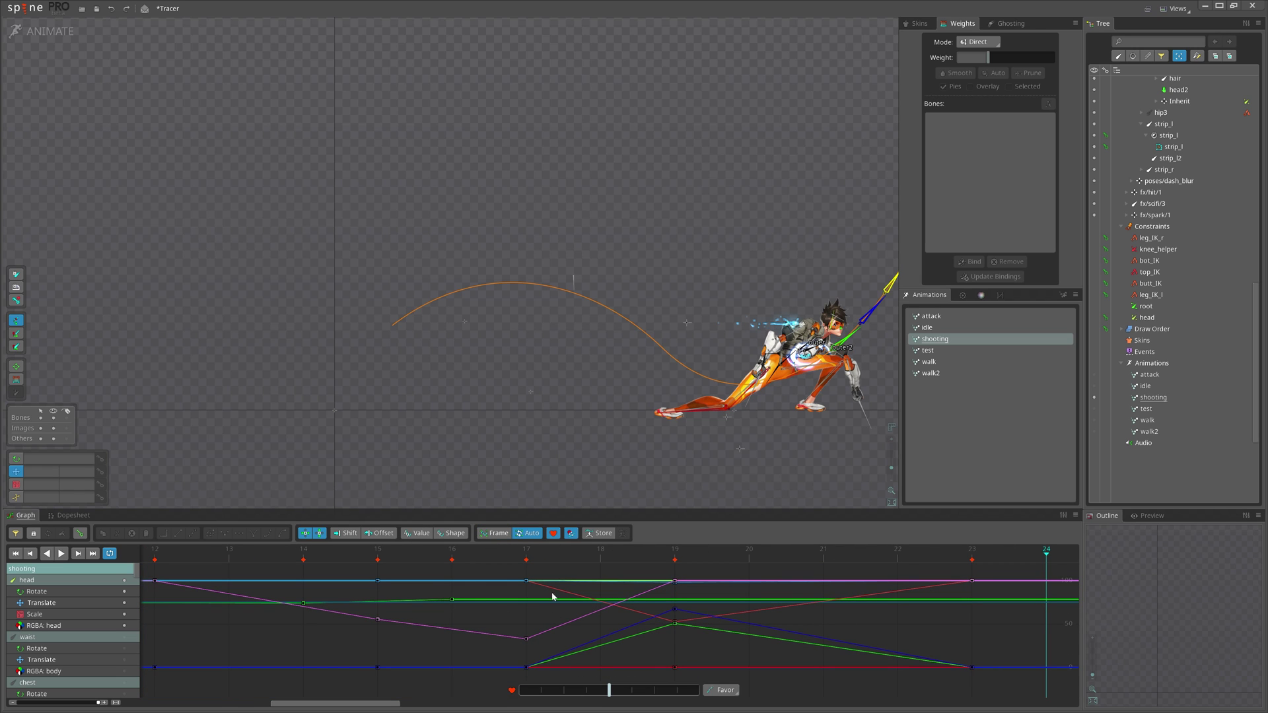
# Try a dopesheet and graph row height of 15 in the user interface settings, and discard the change.
pyautogui.click(26, 8)
pyautogui.click(46, 174)
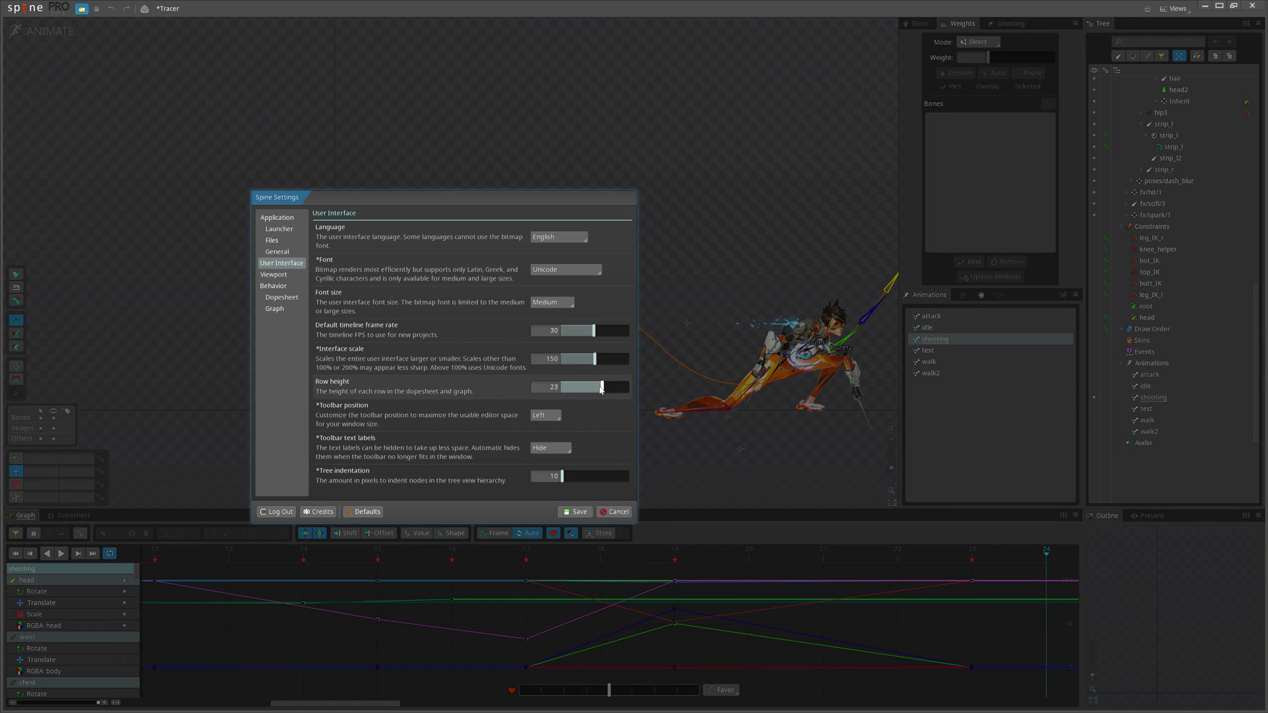
pyautogui.moveTo(601, 387); pyautogui.dragTo(562, 389)
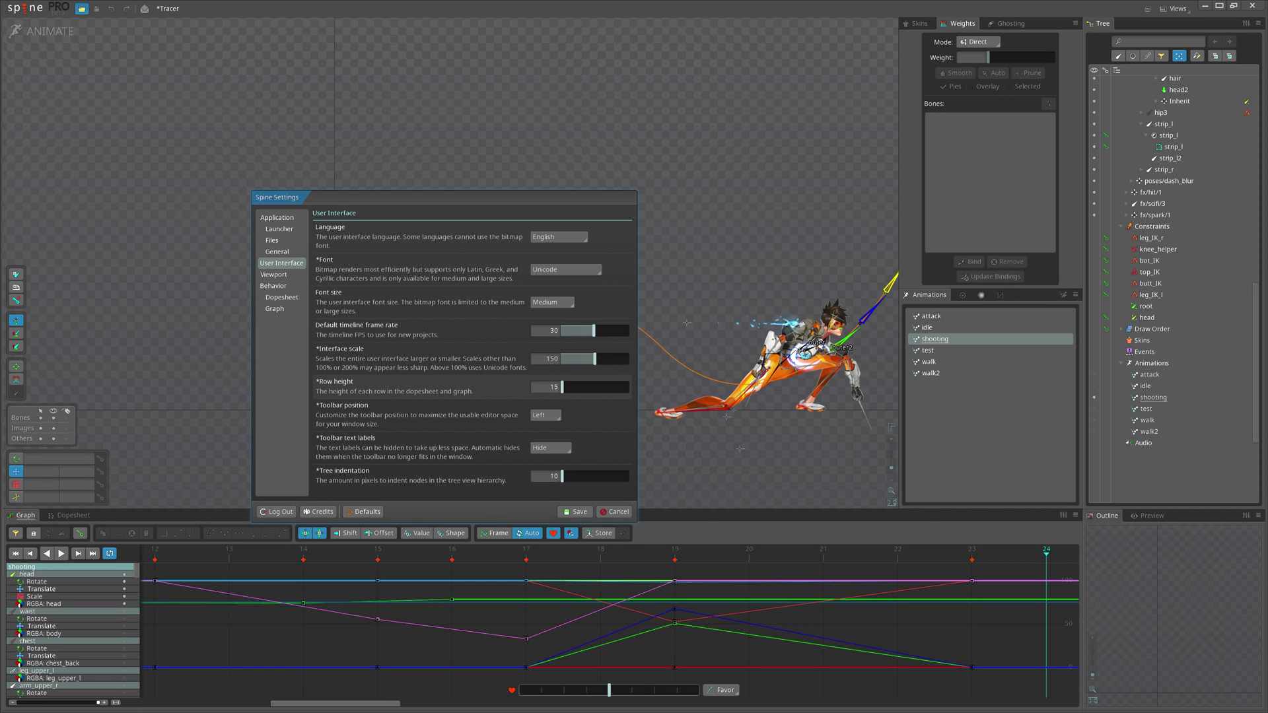
pyautogui.click(614, 511)
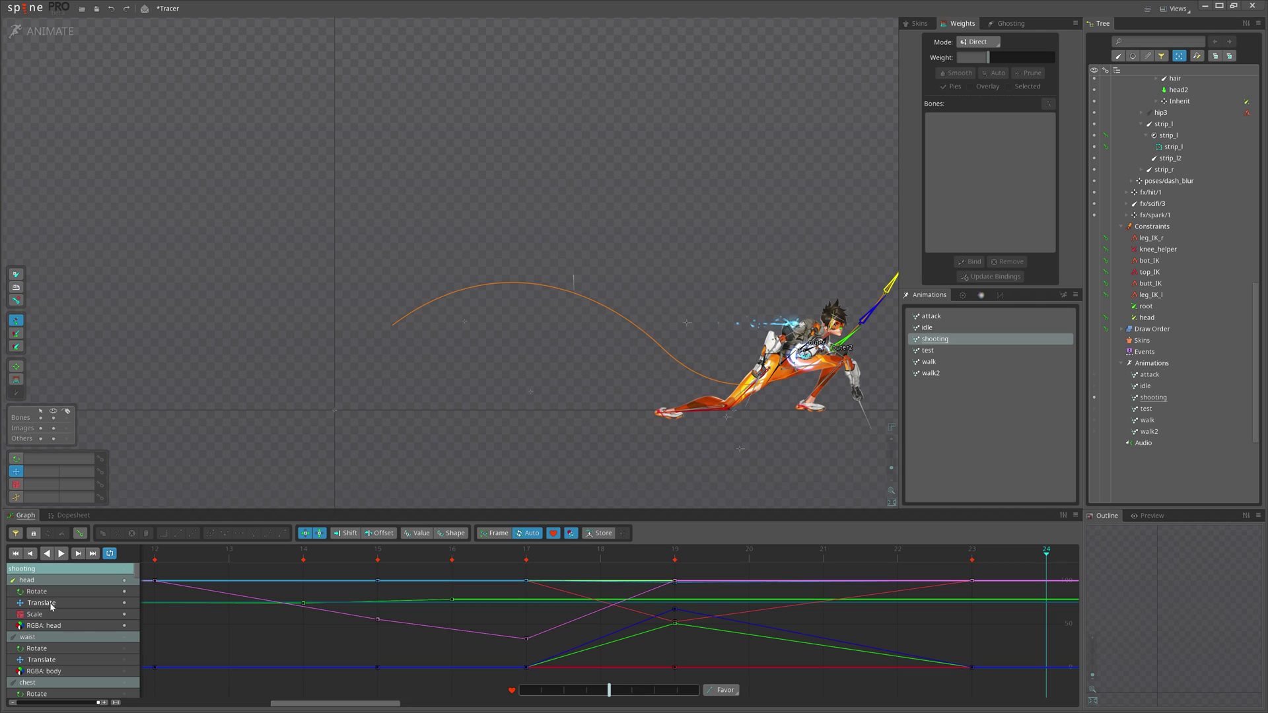
# Reorder the graph rows so the head bone sits directly below waist, and select the shooting animation from the overview row.
pyautogui.moveTo(42, 590); pyautogui.dragTo(49, 670)
pyautogui.moveTo(48, 616); pyautogui.dragTo(48, 580)
pyautogui.moveTo(49, 631); pyautogui.dragTo(49, 637)
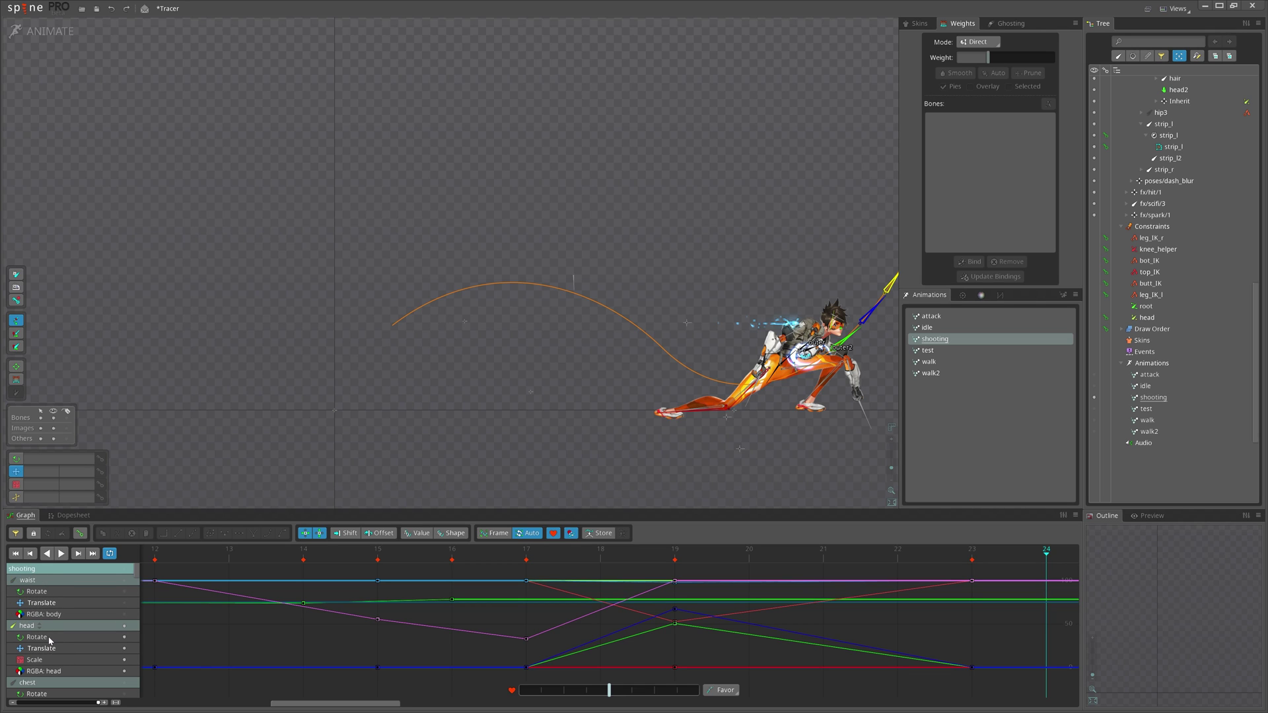
pyautogui.click(33, 573)
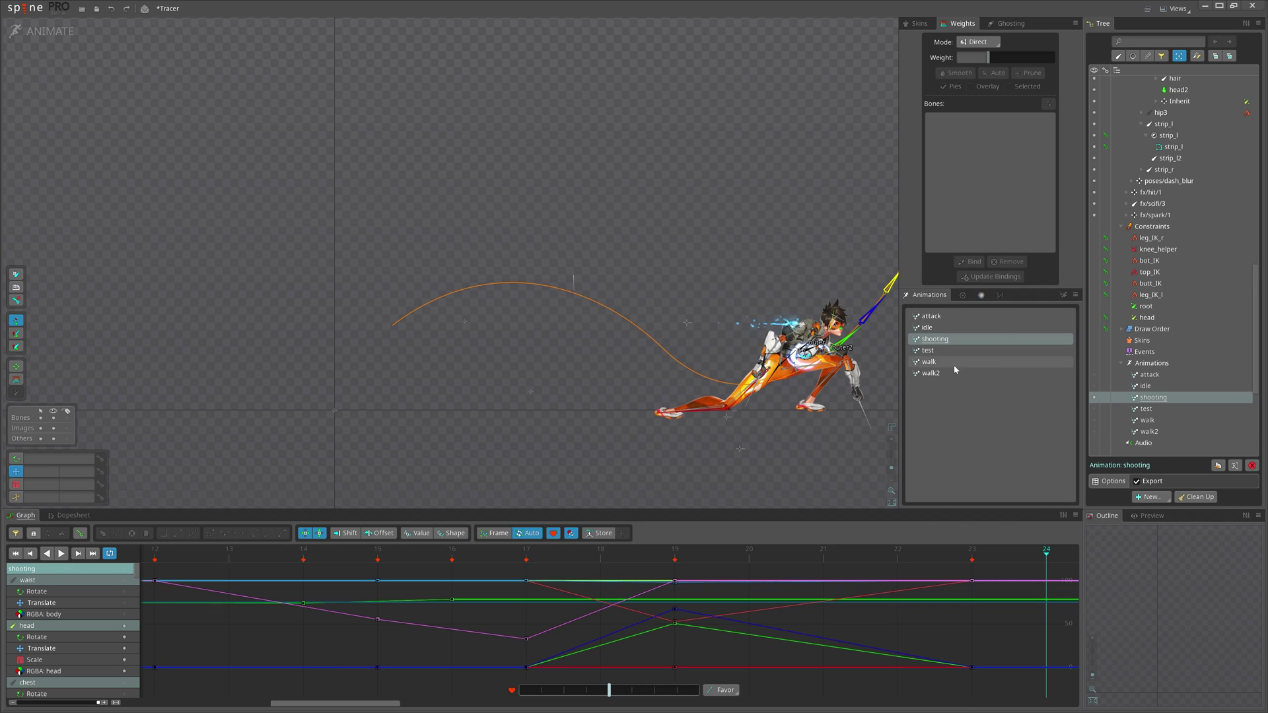
pyautogui.hotkey('alt', 'a')
pyautogui.hotkey('alt', 'a')
pyautogui.hotkey('alt', 'a')
pyautogui.hotkey('alt', 'a')
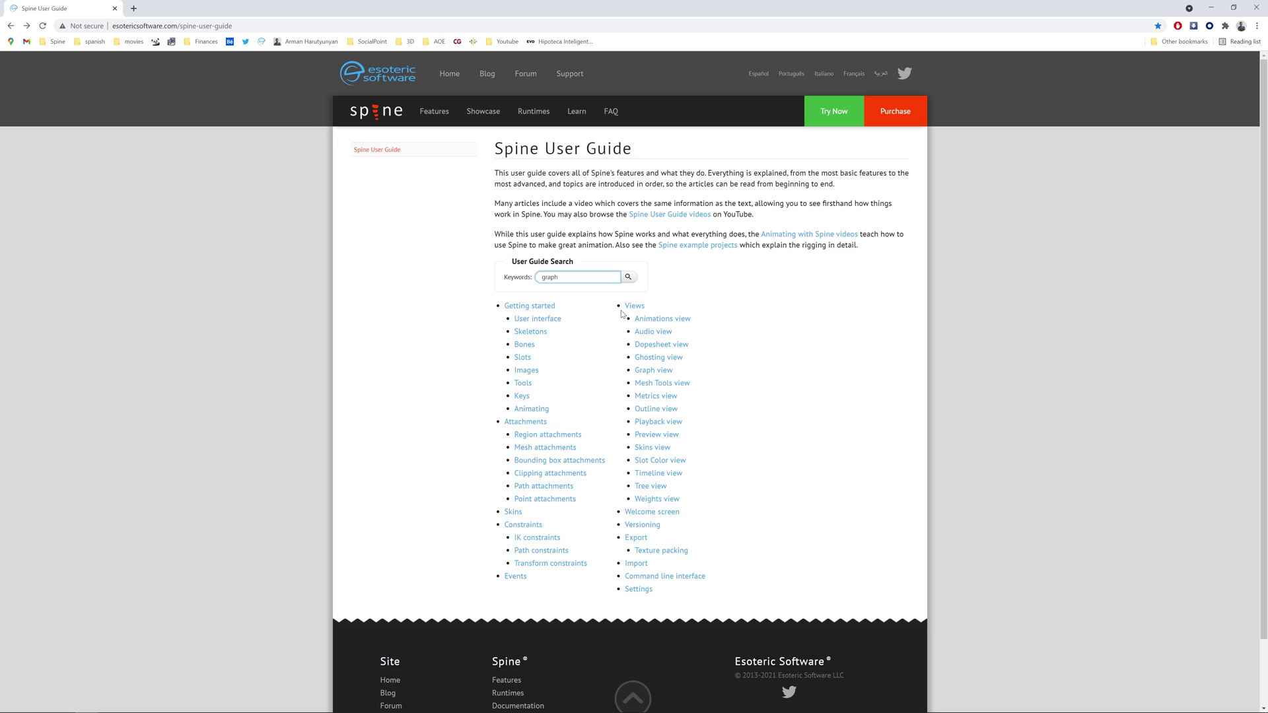
# In the web browser, search the Spine User Guide for "graph", open the Graph page, and read its Rows sections.
pyautogui.press('Return')
pyautogui.click(132, 155)
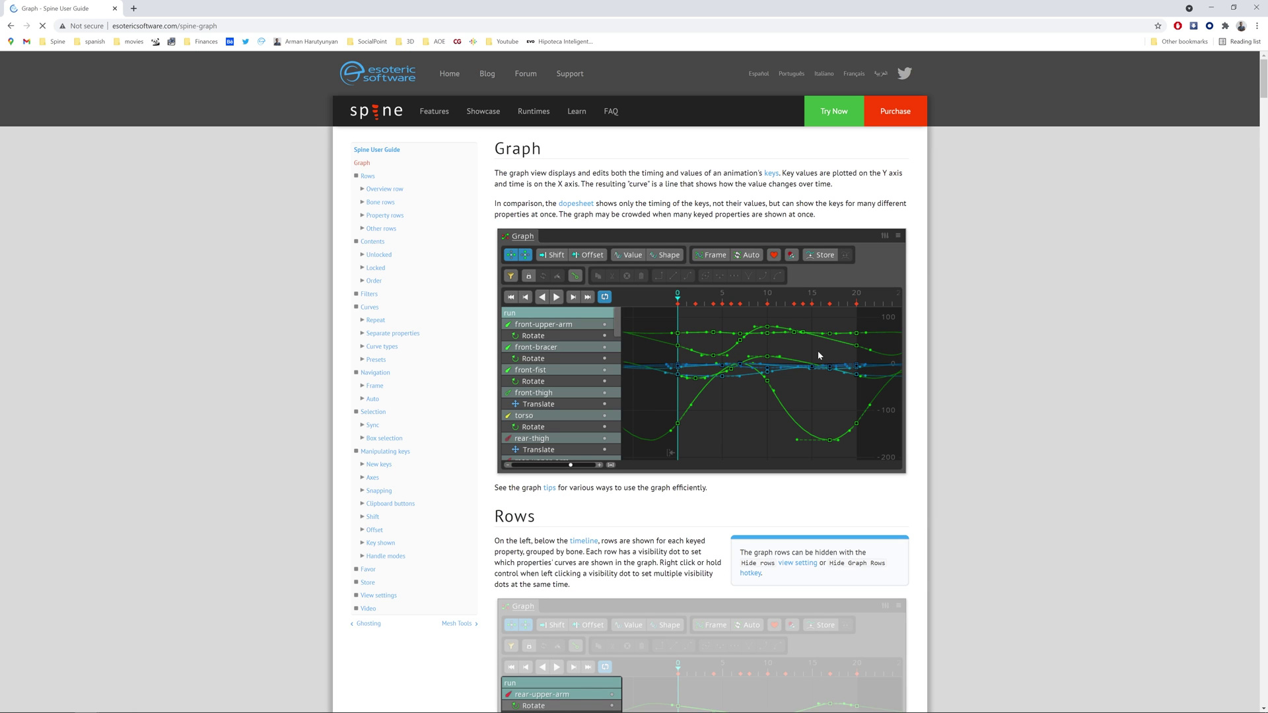
pyautogui.scroll(-3, 761, 418)
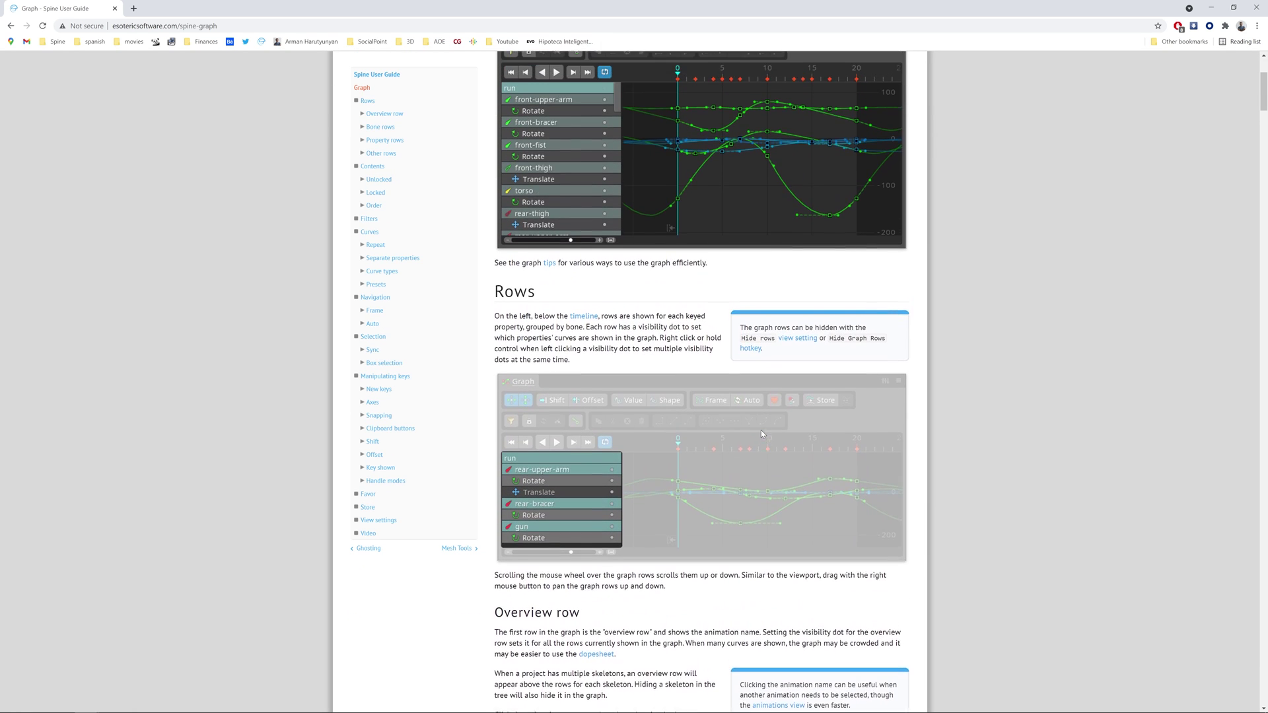
pyautogui.scroll(1, 761, 430)
pyautogui.scroll(-8, 677, 423)
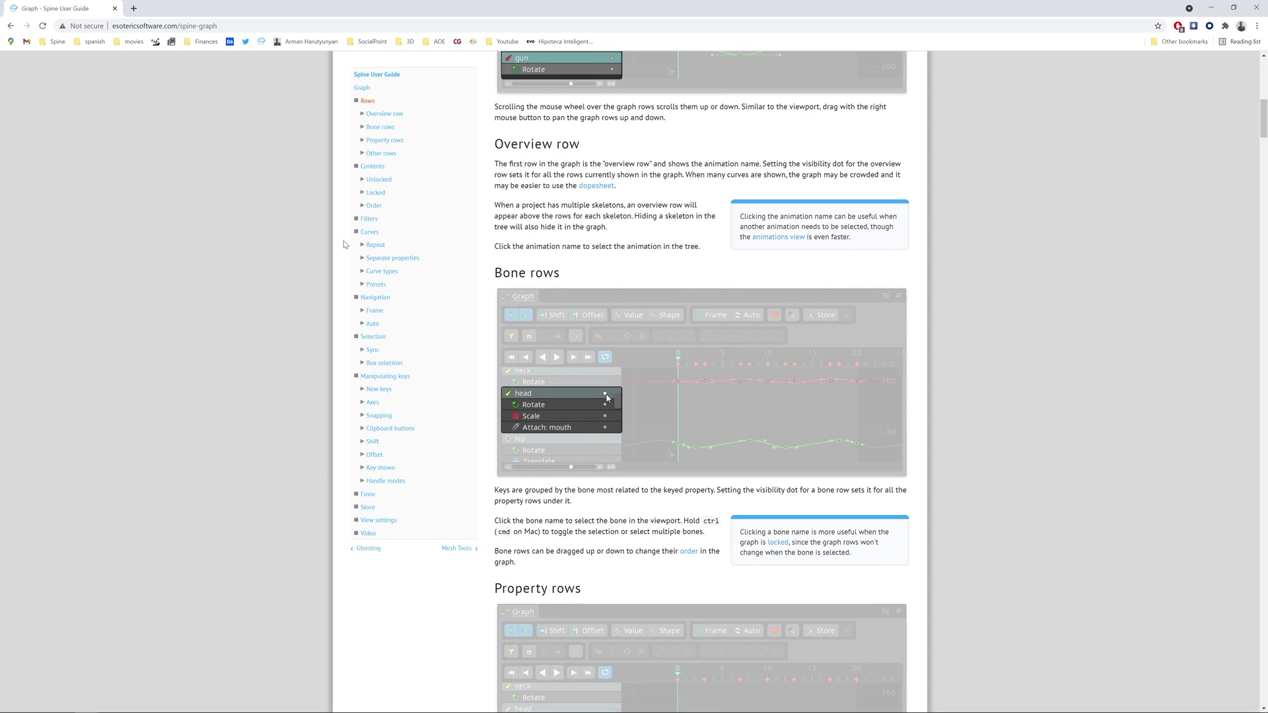
# Go to the Graph page's Separate properties and Offset sections, and read through curve types, handle modes and Favor.
pyautogui.click(381, 258)
pyautogui.scroll(-5, 704, 407)
pyautogui.scroll(-4, 704, 406)
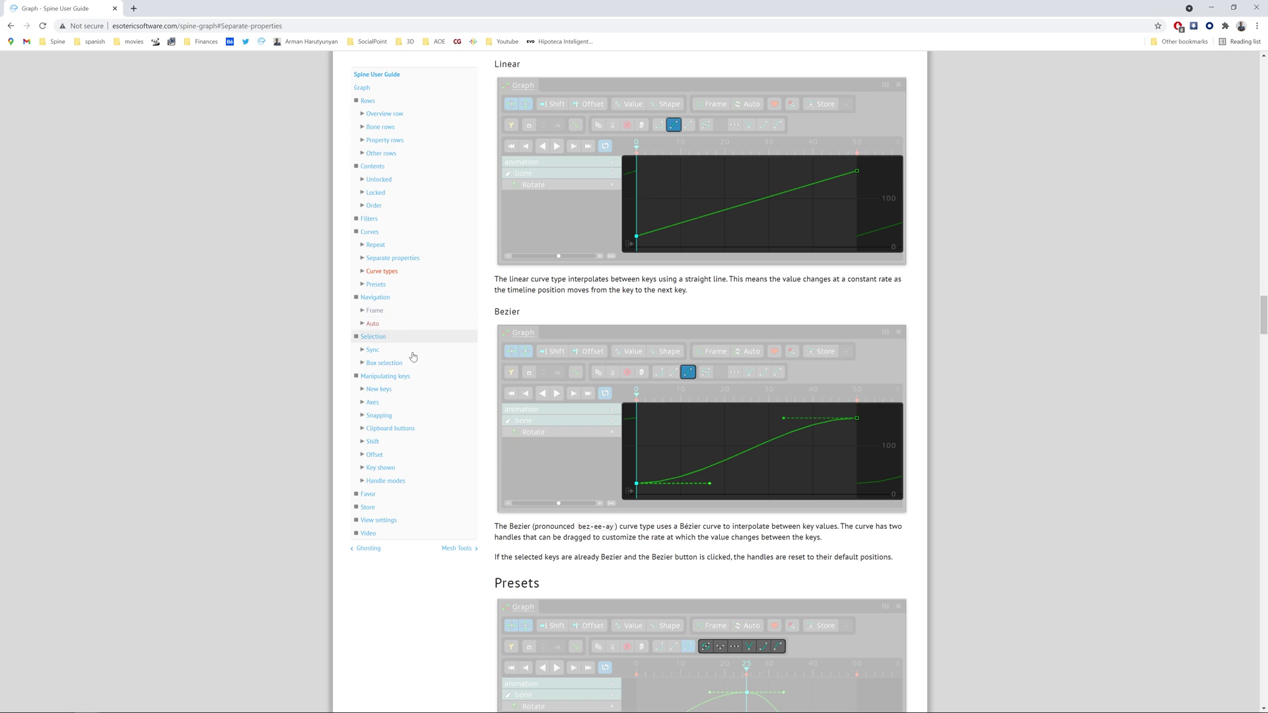
pyautogui.scroll(-10, 397, 453)
pyautogui.click(375, 454)
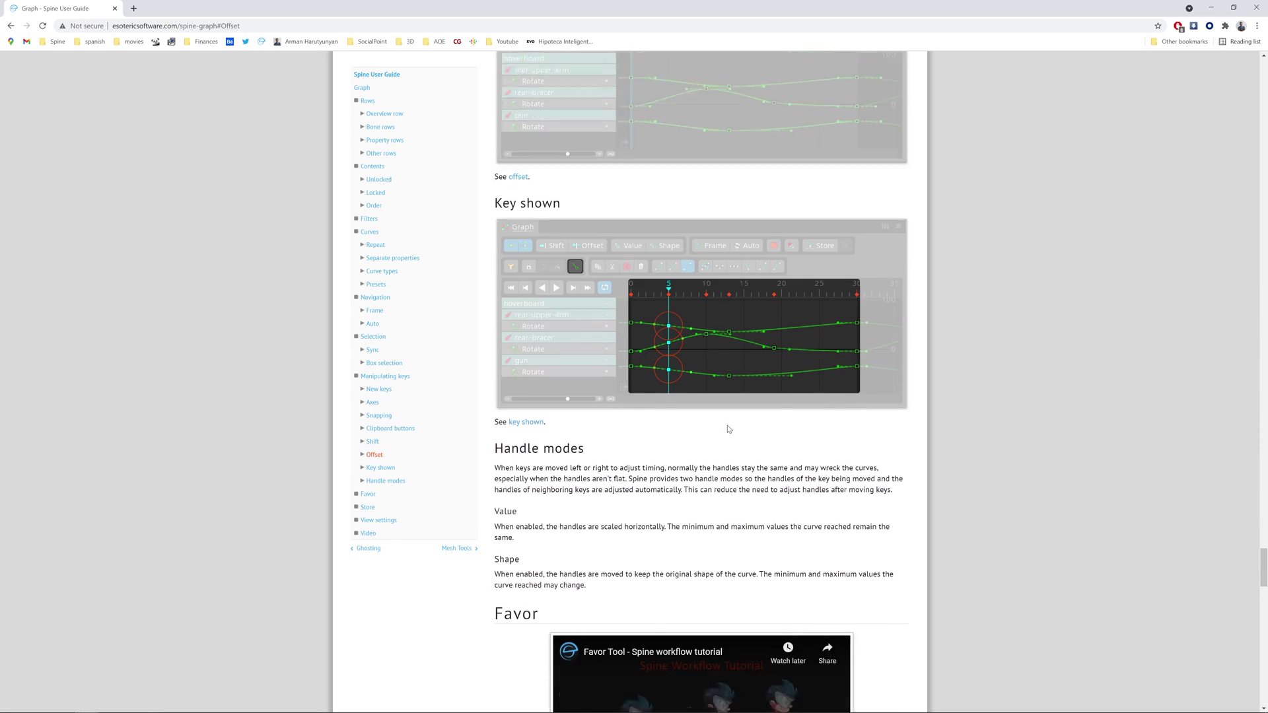
pyautogui.scroll(-6, 729, 430)
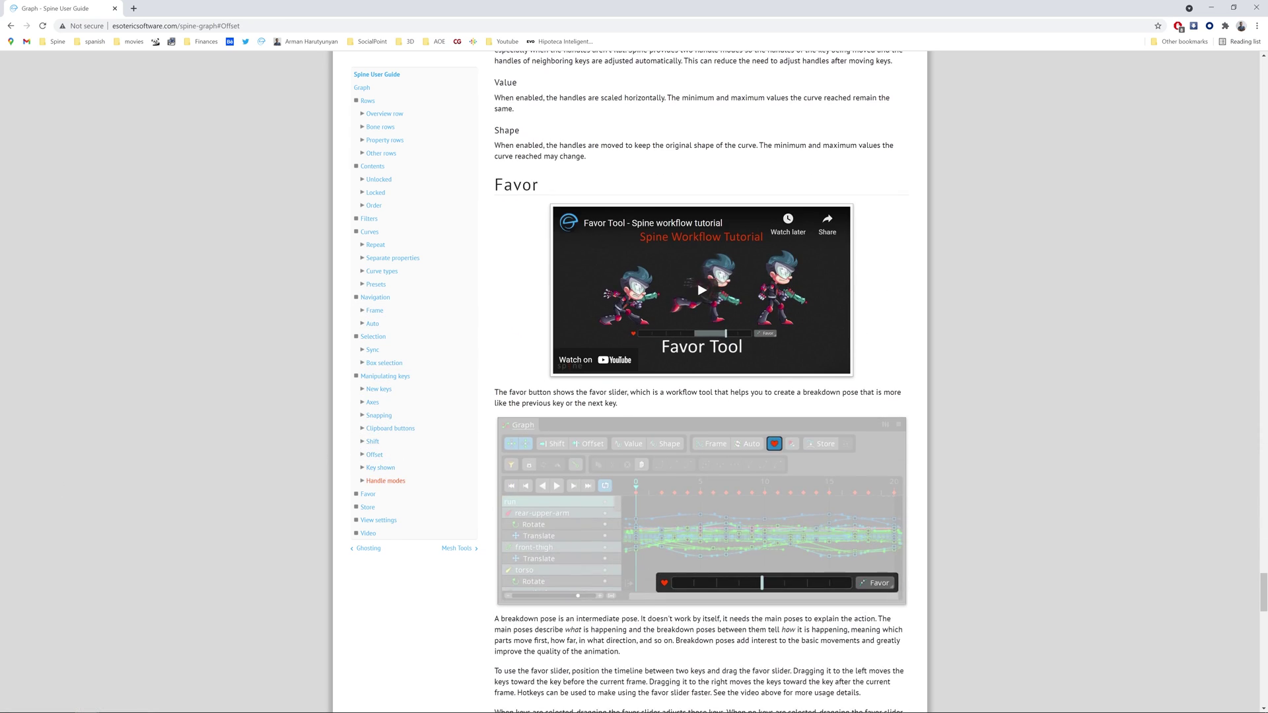